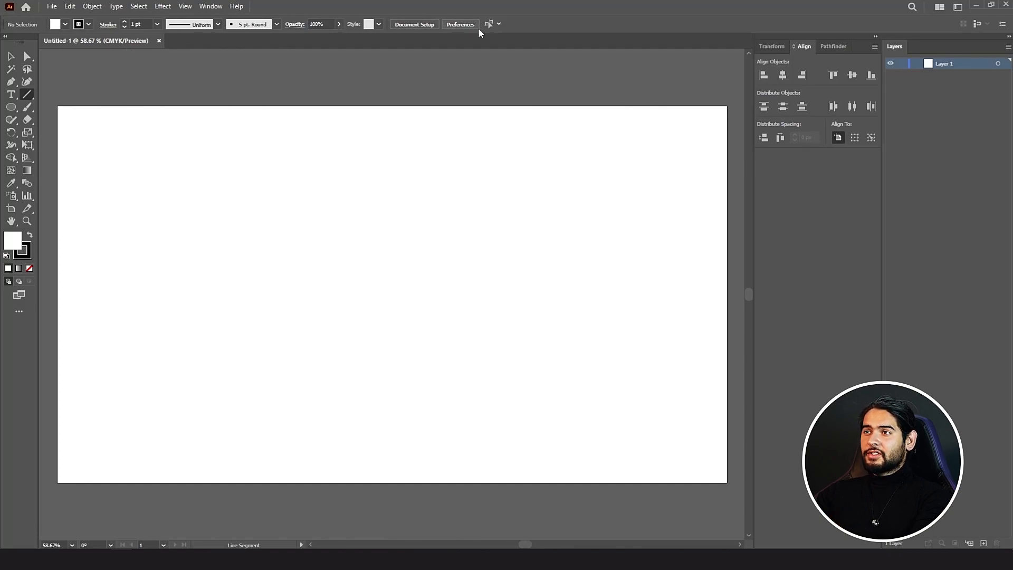
- Show the Properties panel, look through the Pathfinder and Transform options, and bring the Align options back to the front
click(210, 6)
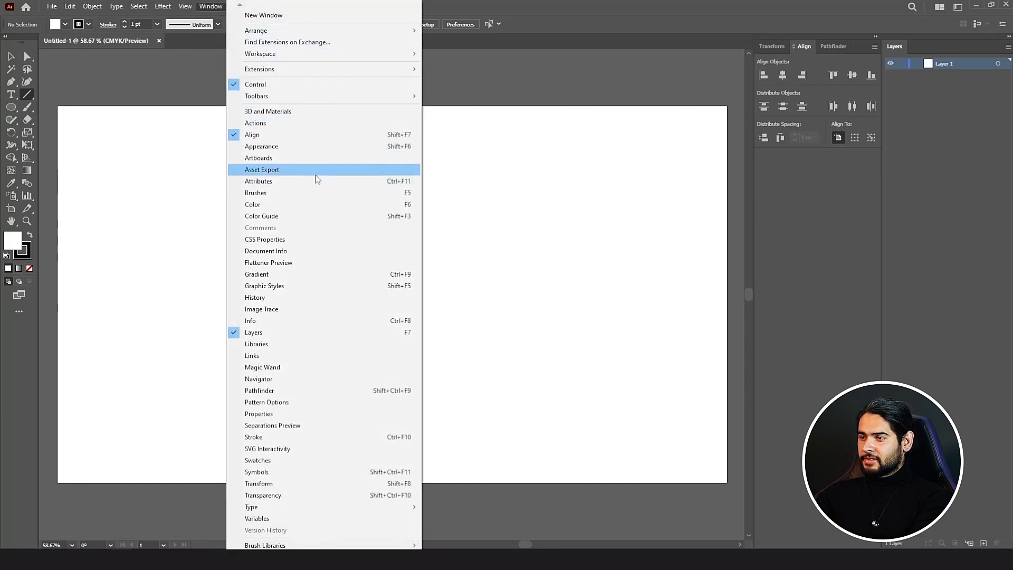
click(325, 414)
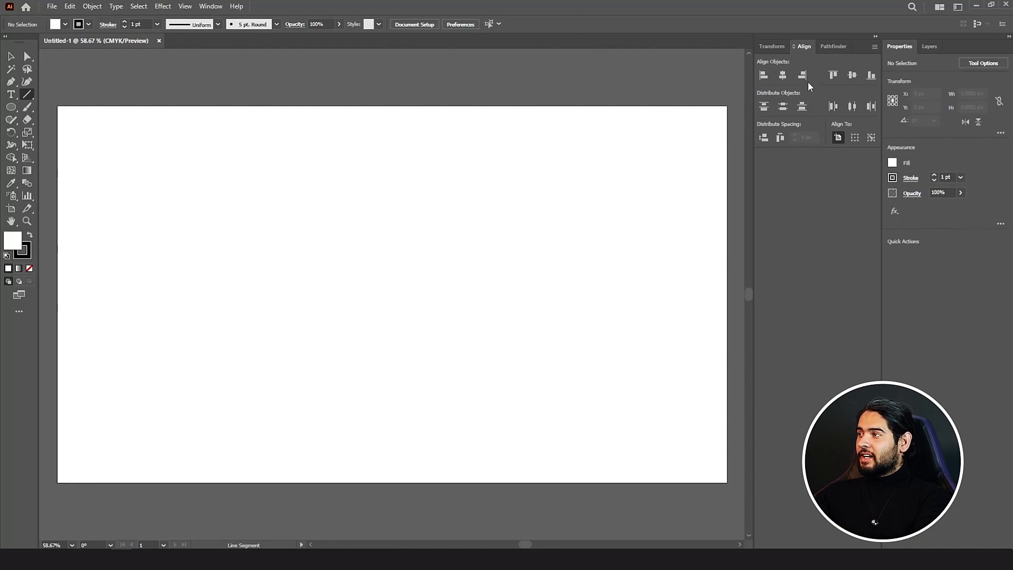
click(832, 47)
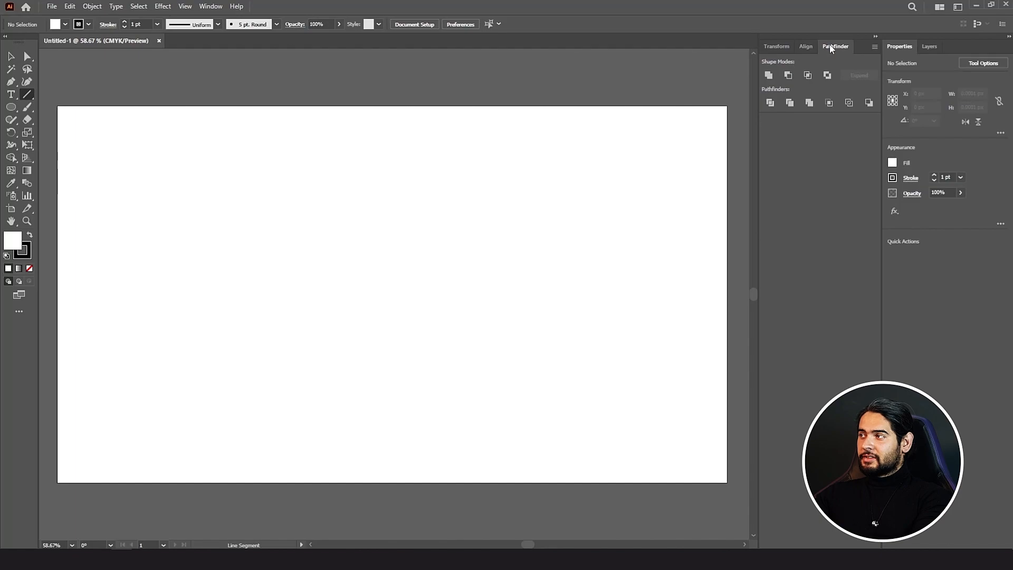
click(775, 46)
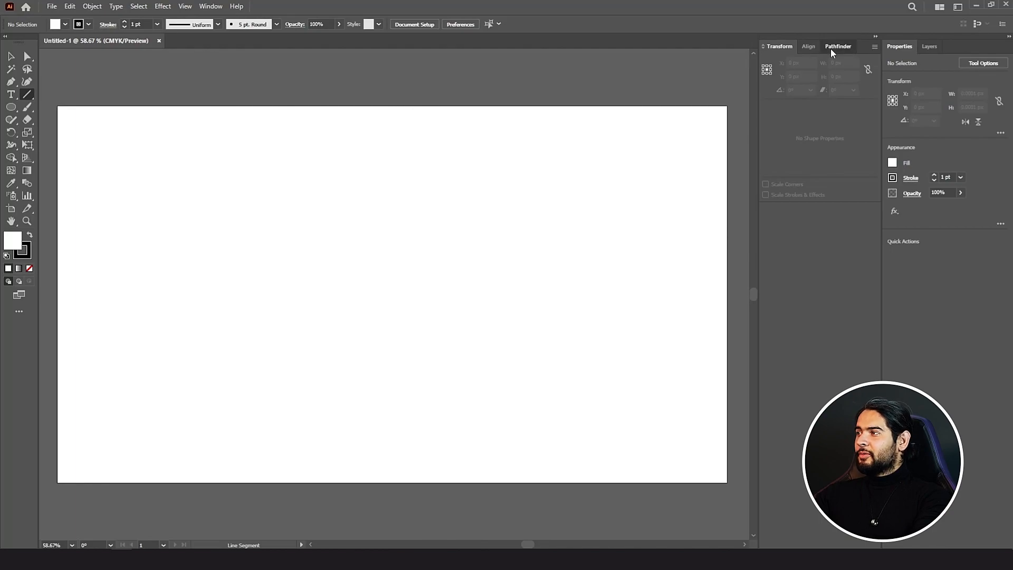
click(828, 48)
click(807, 46)
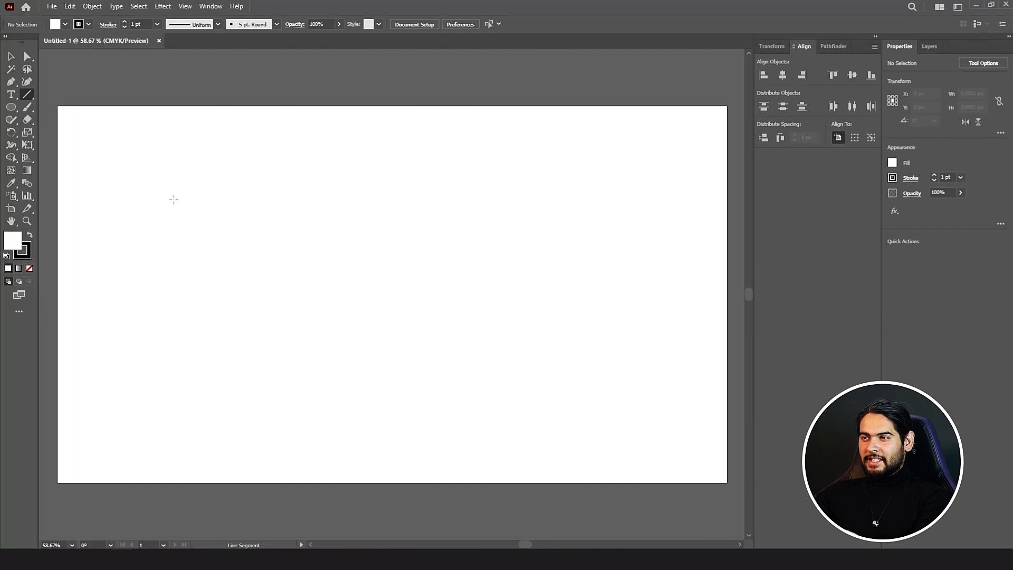
drag(174, 200, 511, 276)
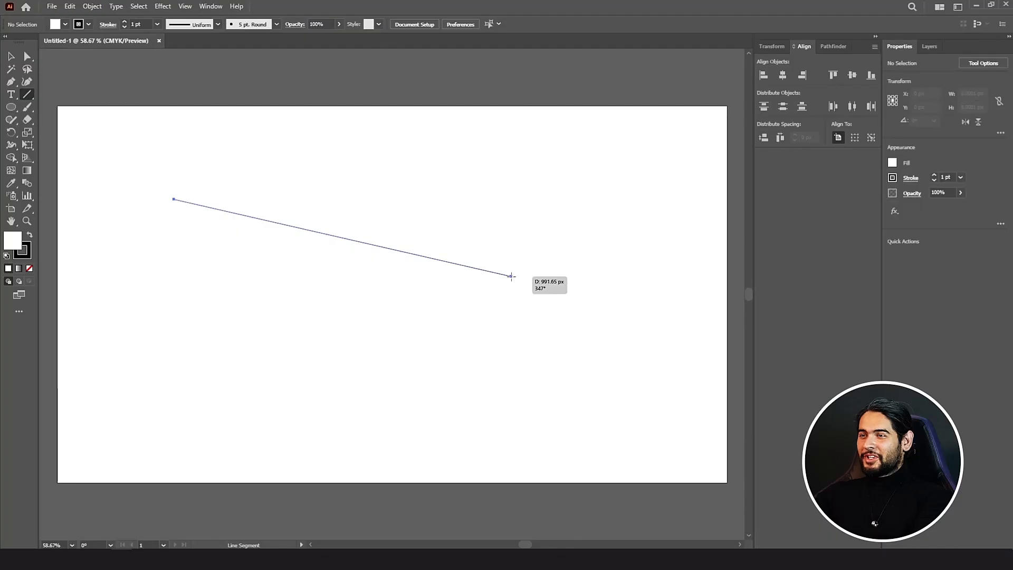
mouse_move(511, 276)
mouse_down()
mouse_move(55, 256)
mouse_move(551, 275)
mouse_up()
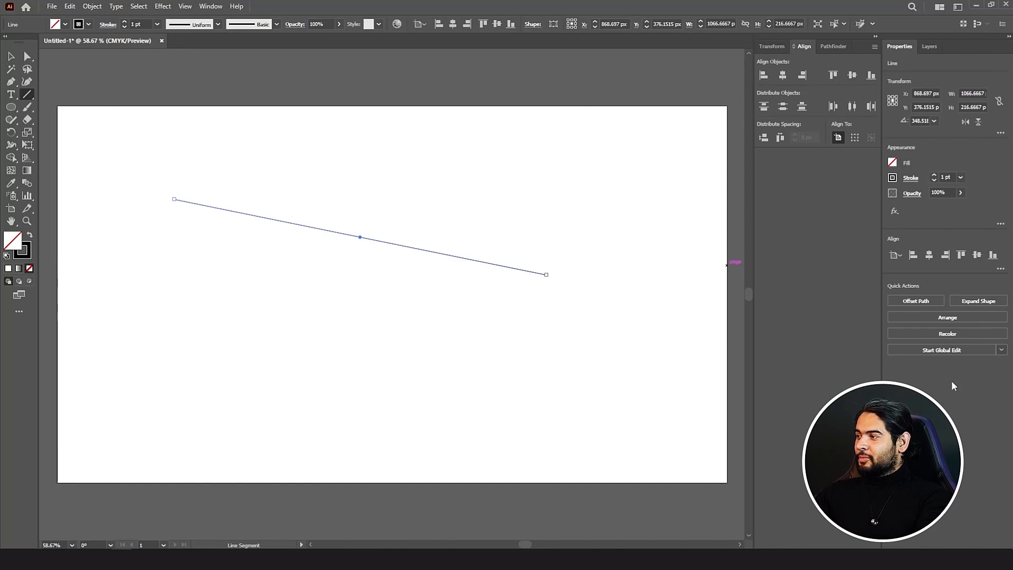
key(ctrl+z)
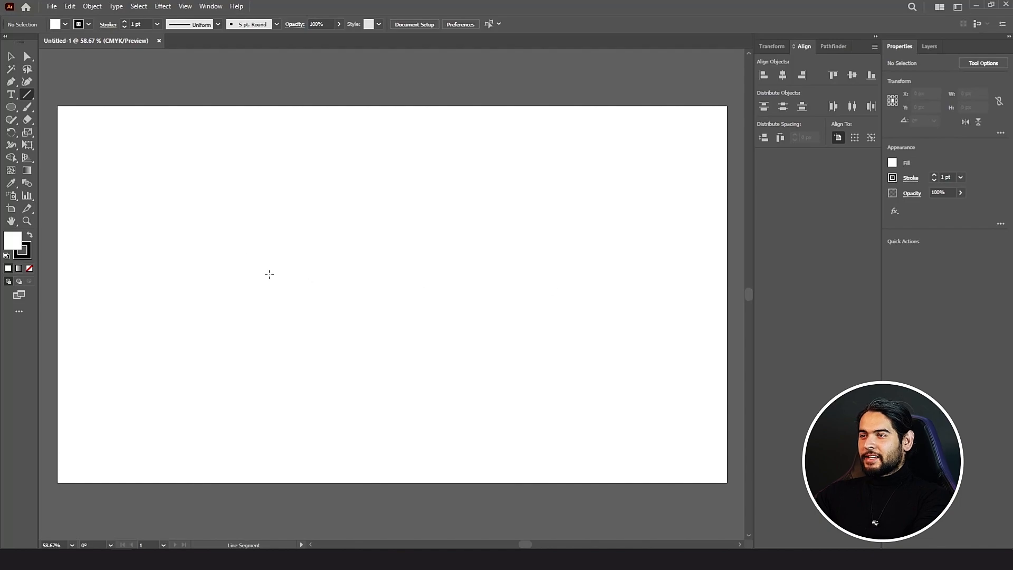
- Draw a downward-sloping diagonal line about 867 px wide and 336 px high, and set its stroke weight to 4 pt
drag(219, 207, 522, 323)
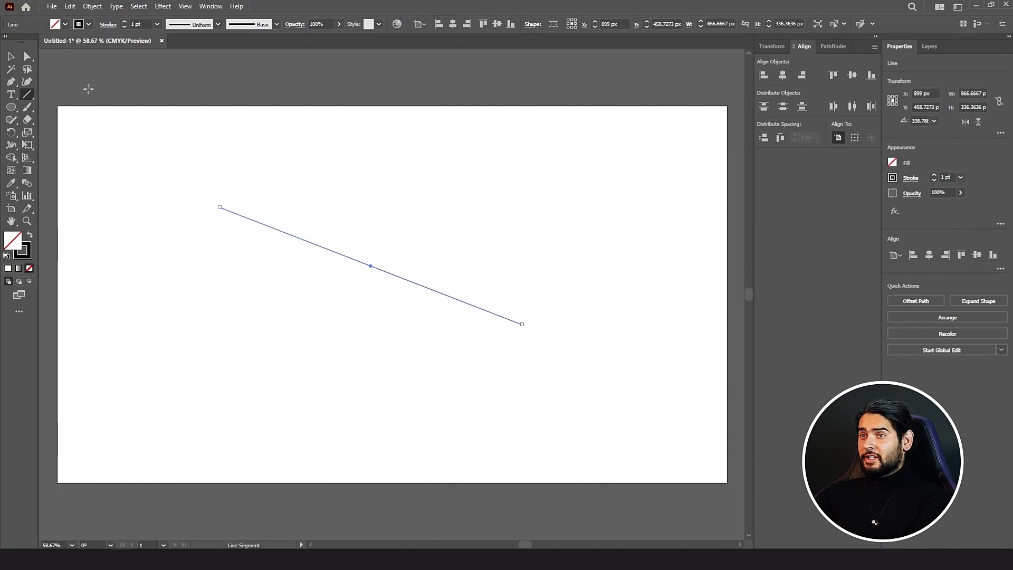
click(124, 22)
click(124, 22)
click(124, 22)
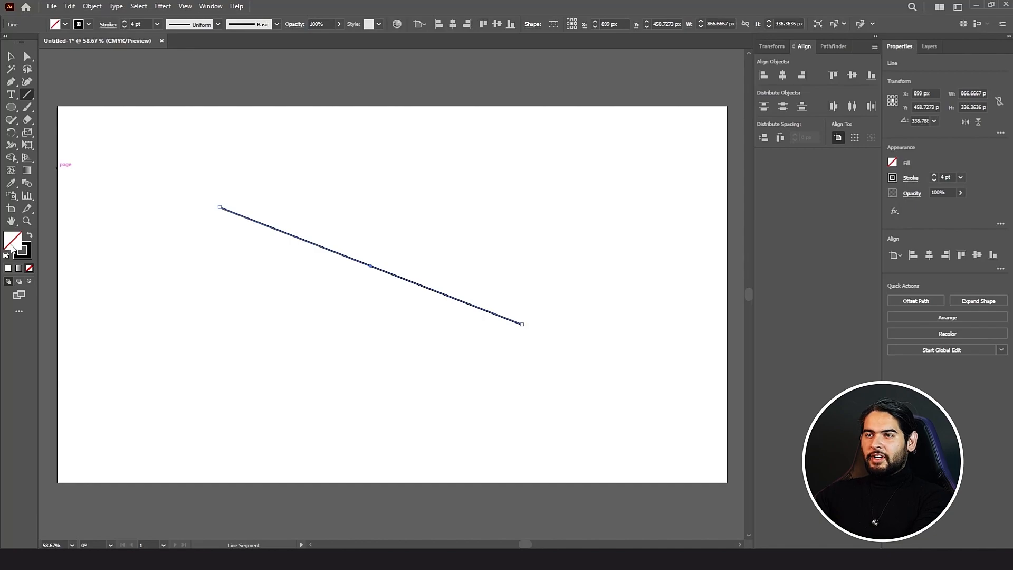
- Try a red FF0000 fill on the diagonal line and reset the fill to None
double_click(26, 254)
mouse_move(622, 231)
mouse_down()
mouse_move(652, 213)
mouse_move(746, 214)
mouse_up()
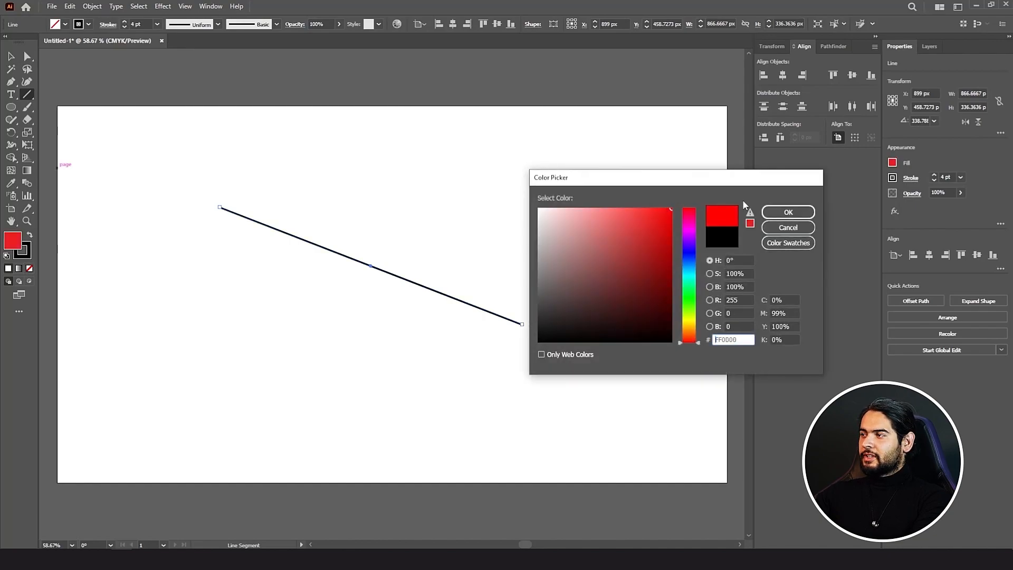
click(788, 211)
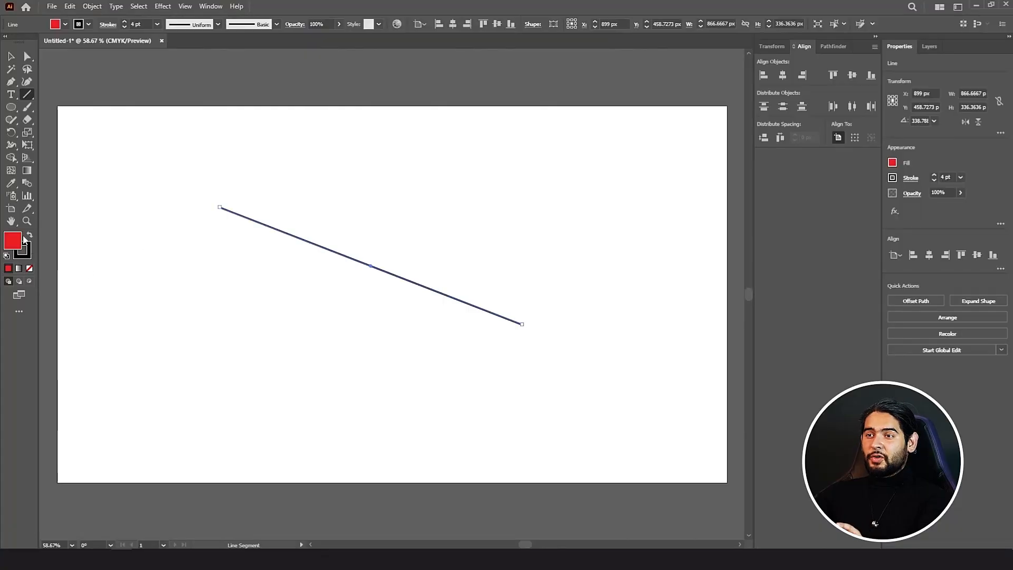
double_click(23, 240)
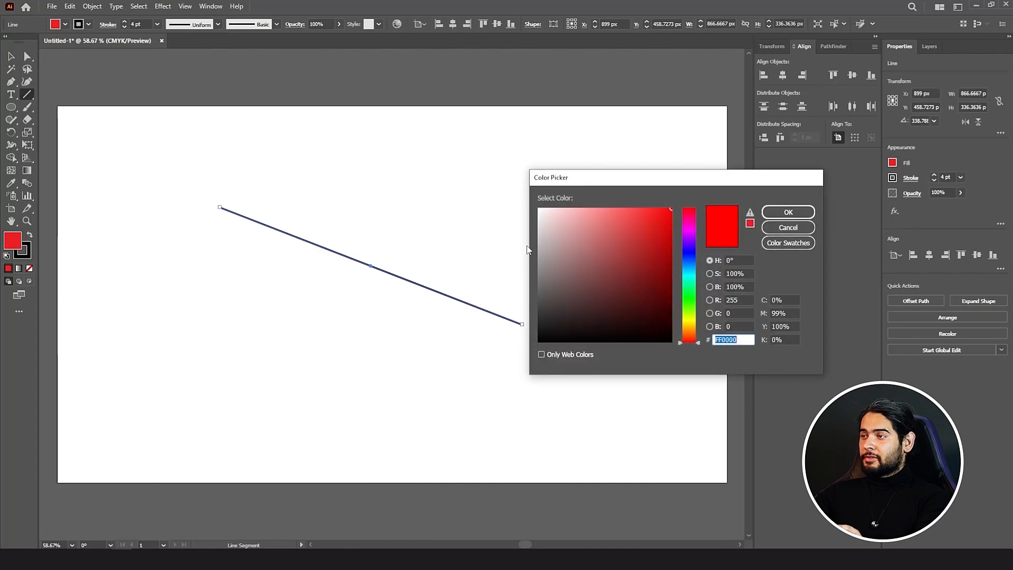
click(788, 227)
click(30, 269)
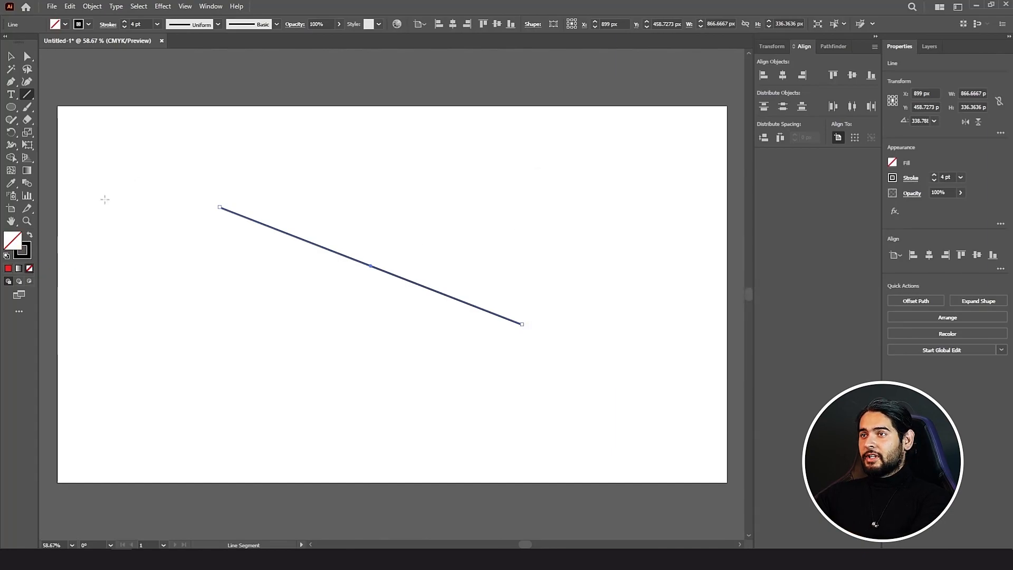
- Increase the diagonal line's stroke weight to 19 pt
click(126, 21)
click(126, 21)
click(125, 21)
click(126, 21)
click(126, 21)
click(126, 21)
click(126, 21)
click(126, 21)
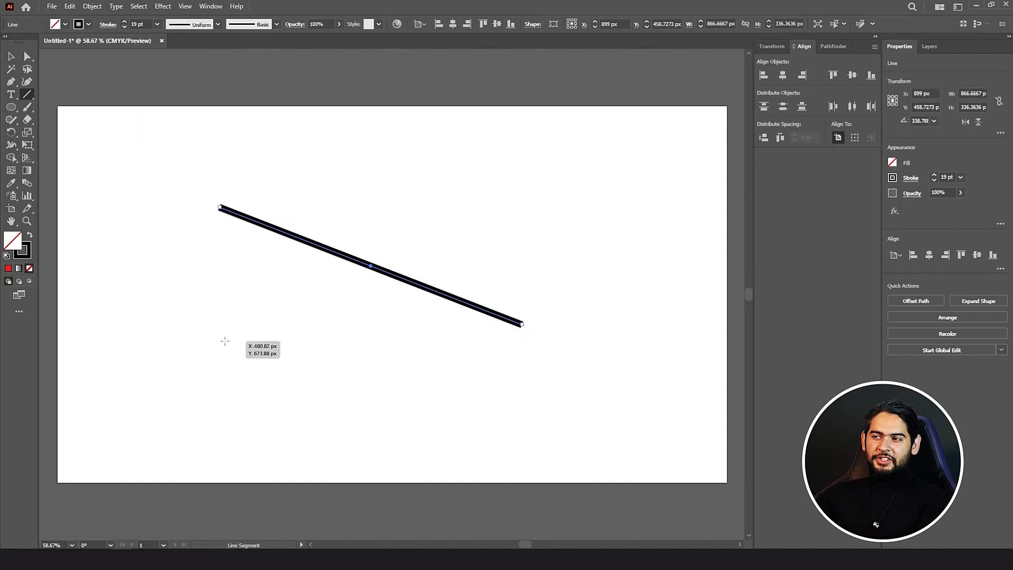
- Draw two straight horizontal lines, one about 845 px long below the diagonal and one about 952 px long above it
mouse_move(225, 341)
mouse_down()
mouse_move(464, 348)
mouse_move(489, 311)
mouse_move(509, 372)
mouse_move(535, 287)
mouse_move(554, 360)
mouse_move(552, 281)
mouse_move(570, 361)
mouse_move(570, 322)
mouse_move(565, 383)
mouse_move(522, 173)
mouse_move(218, 134)
mouse_move(220, 126)
mouse_move(56, 178)
mouse_move(55, 315)
mouse_move(71, 393)
mouse_move(102, 436)
mouse_up()
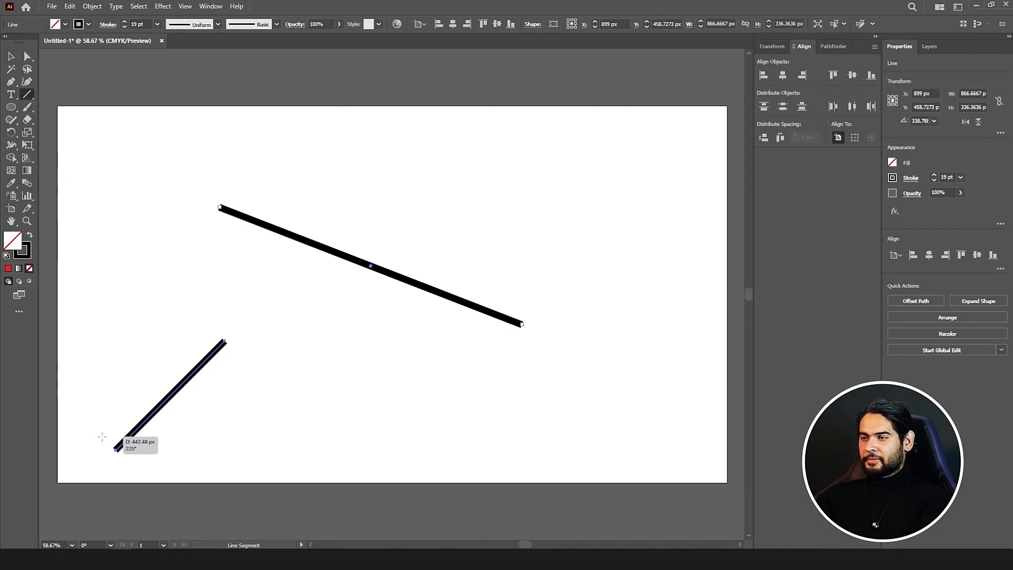
drag(102, 437, 473, 344)
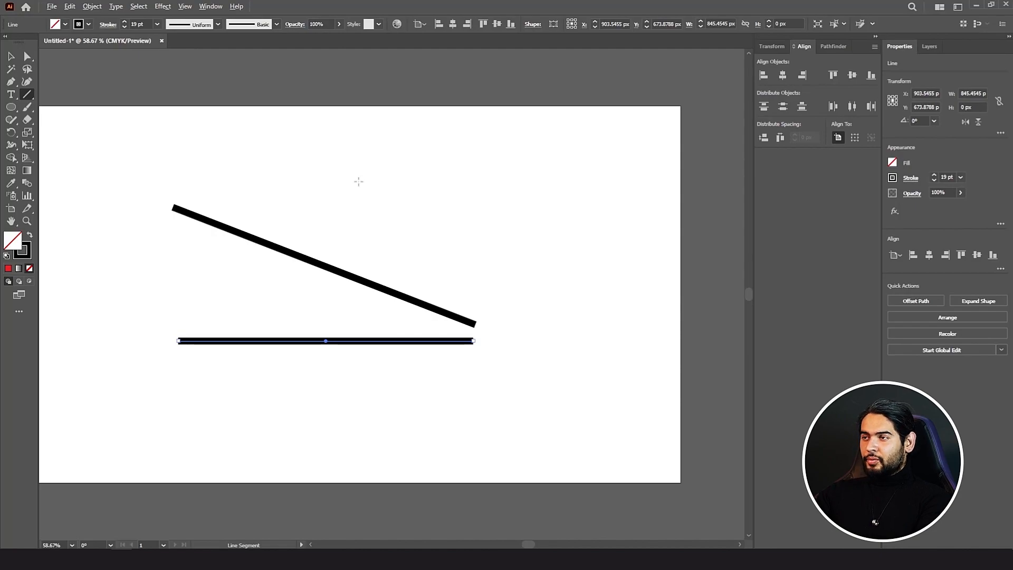
drag(359, 182, 611, 174)
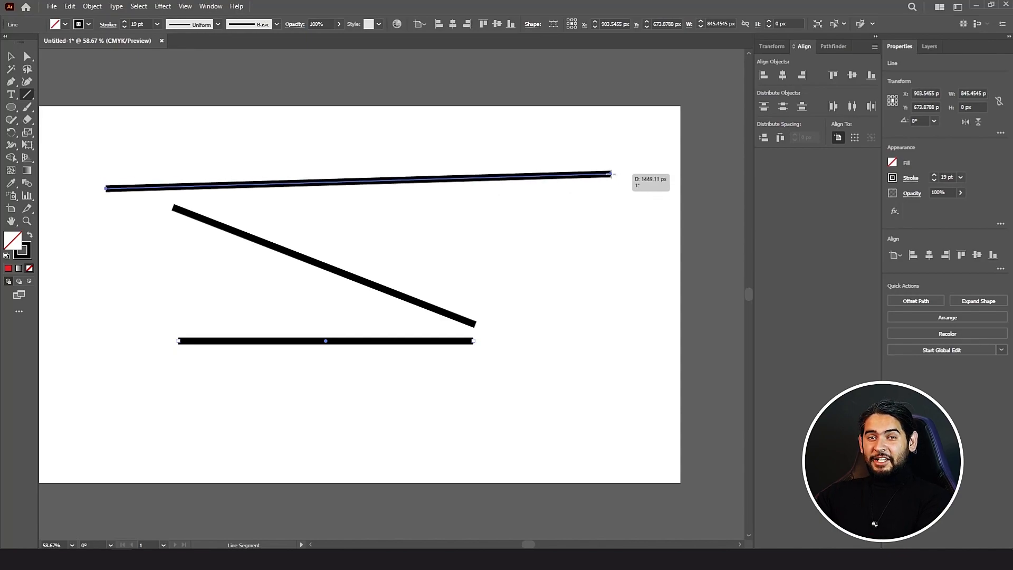
mouse_move(611, 174)
mouse_down()
mouse_move(462, 181)
mouse_move(525, 181)
mouse_up()
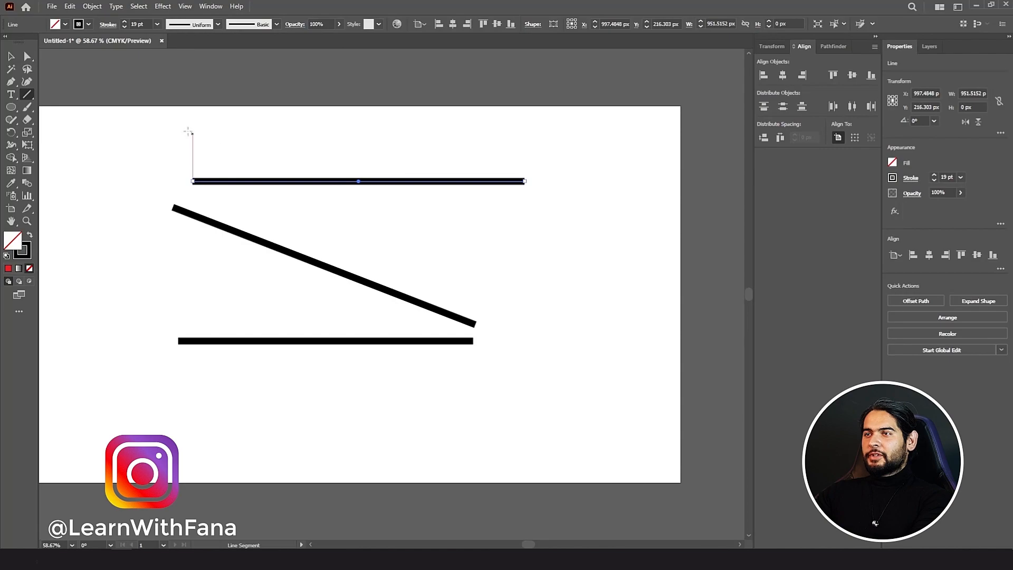
- Change the upper horizontal line's stroke colour to the crimson swatch and switch to the Selection tool
click(81, 24)
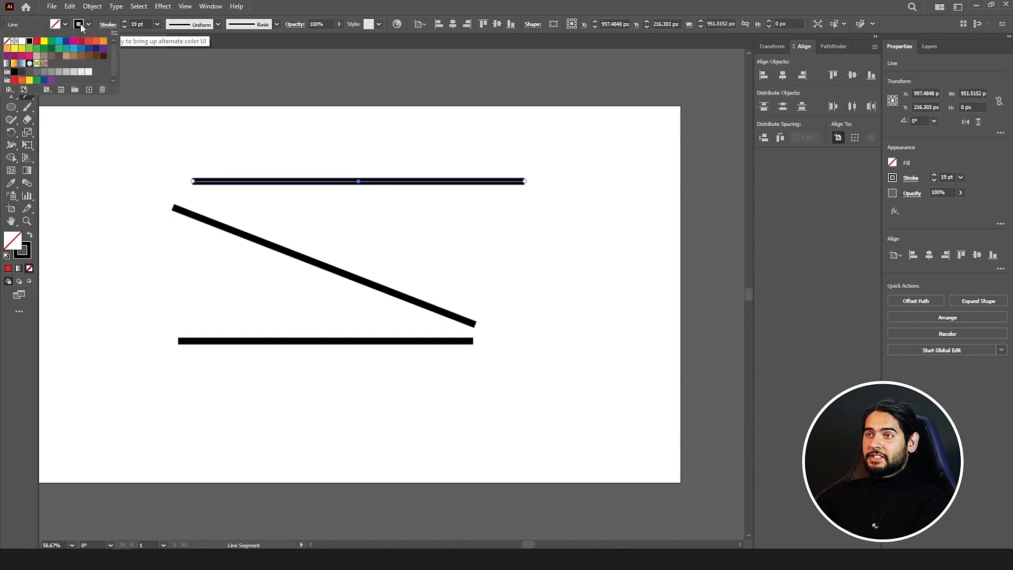
click(80, 41)
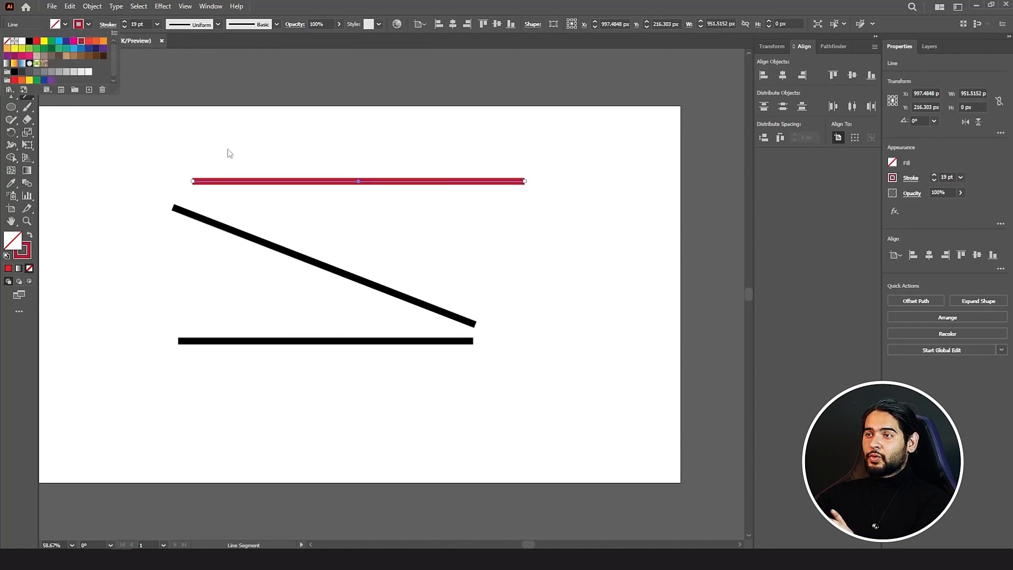
click(287, 156)
click(11, 56)
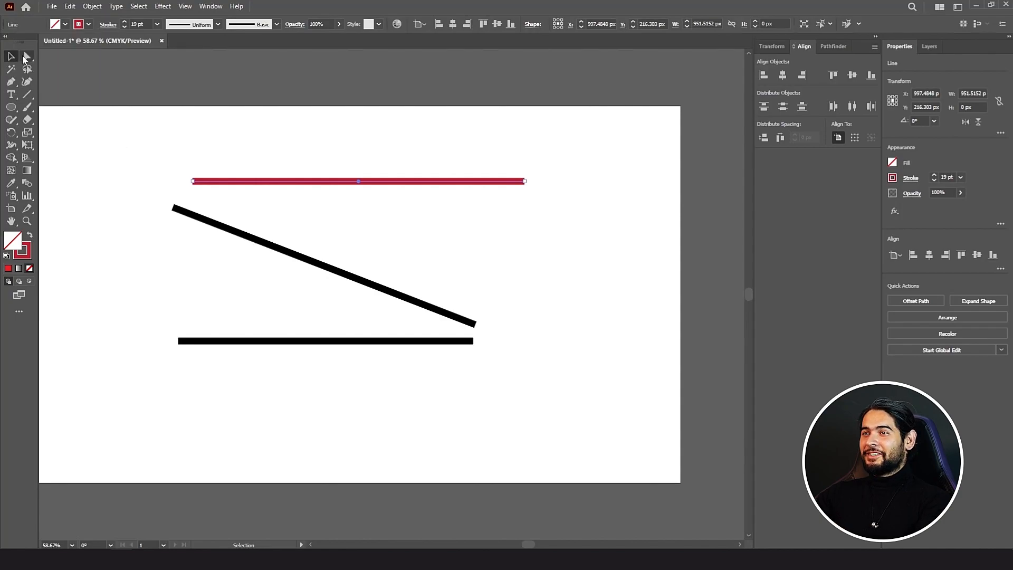
- Set the crimson line's stroke weight to 18 pt
key(ctrl+1)
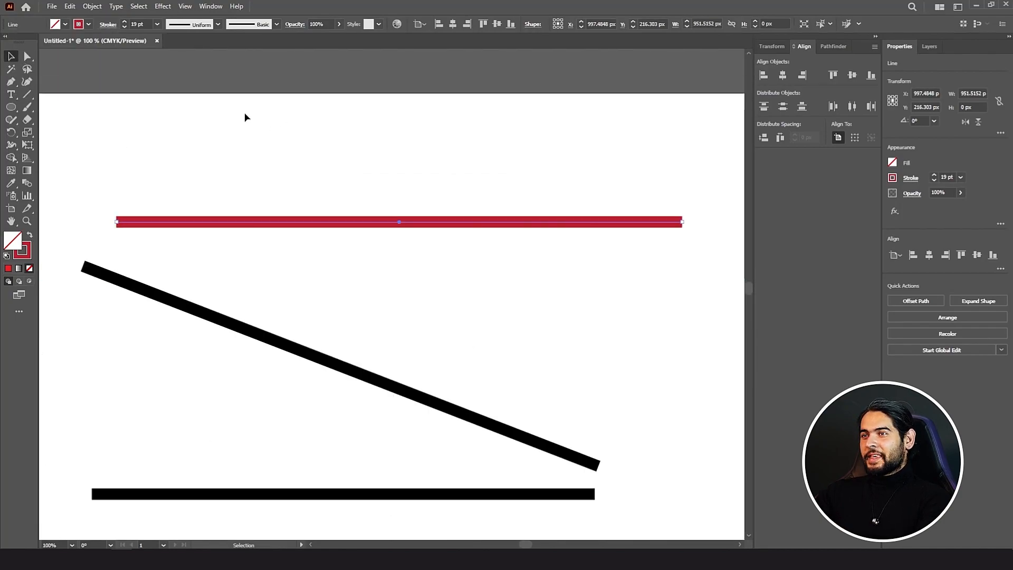
click(124, 26)
click(124, 27)
click(125, 27)
click(124, 22)
click(124, 22)
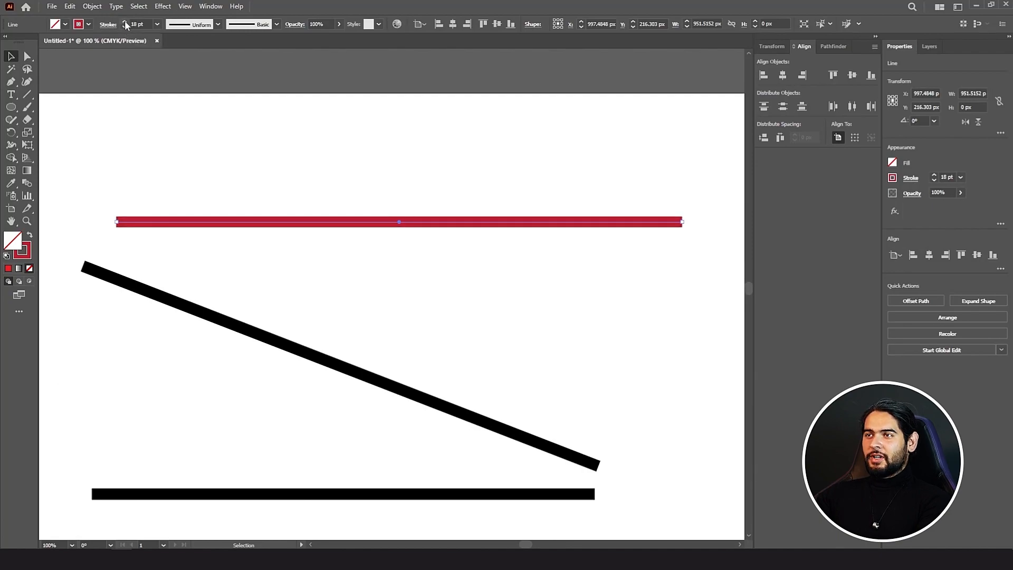
- Try the round, projecting and butt caps in turn on the crimson line, checking its starting end close up
click(109, 25)
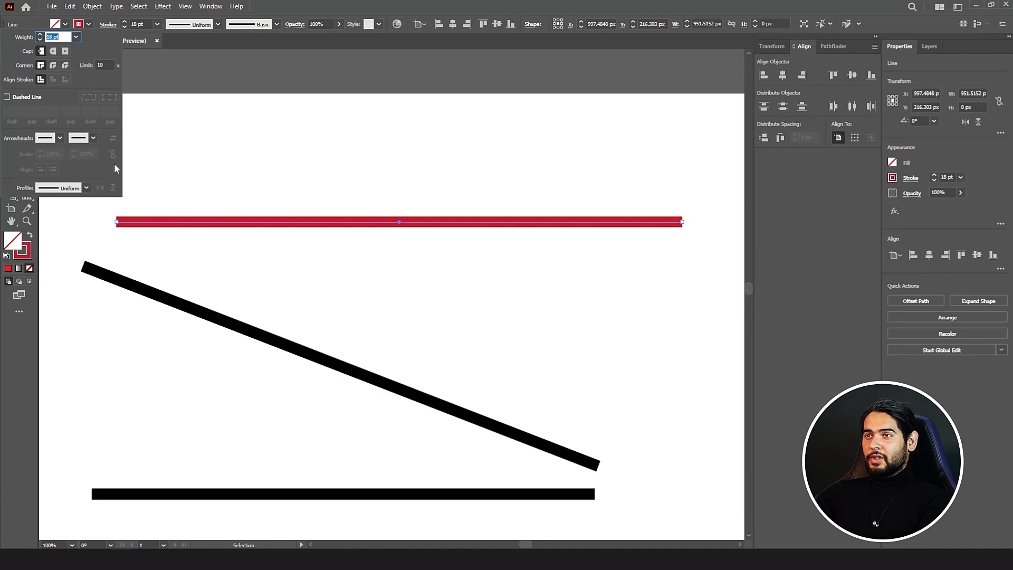
click(125, 225)
scroll(97, 223, up, 9)
scroll(320, 218, down, 2)
key(space)
drag(413, 197, 308, 225)
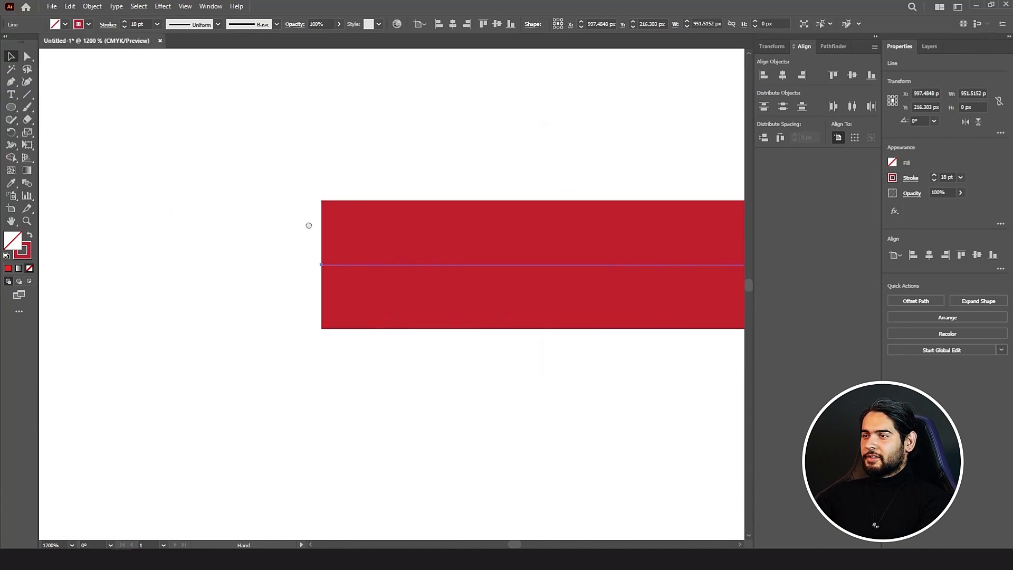
click(109, 25)
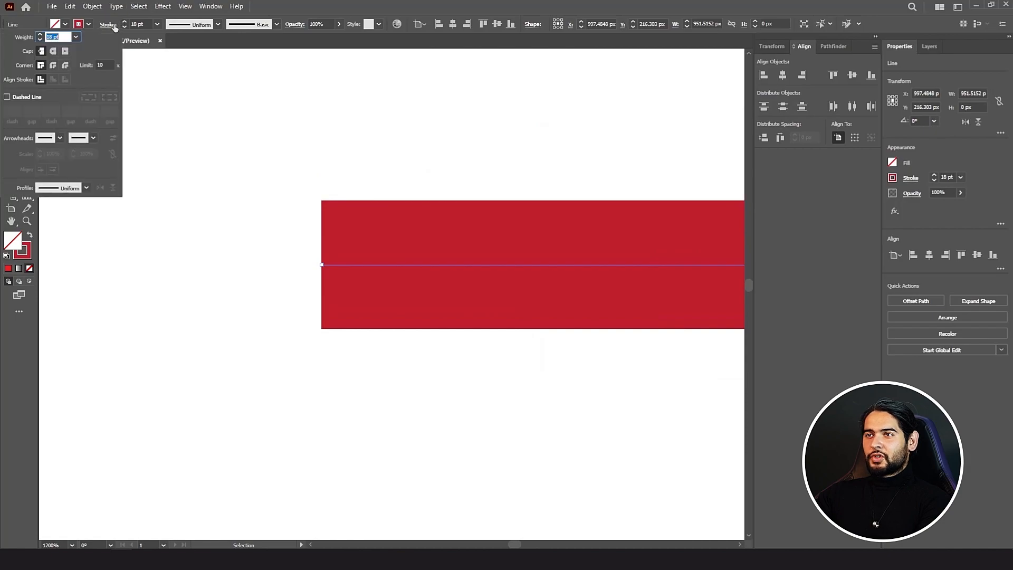
click(53, 51)
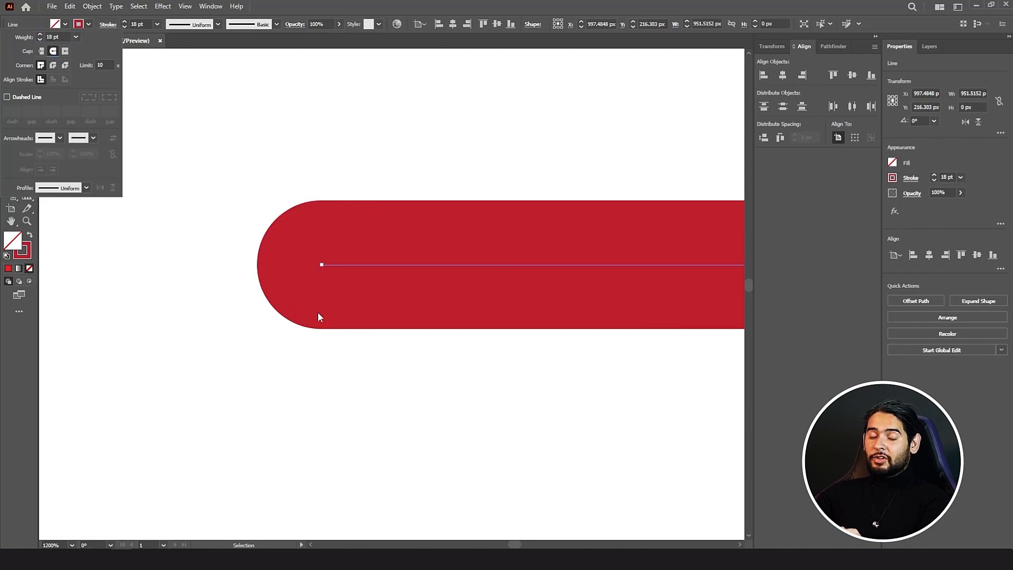
click(65, 51)
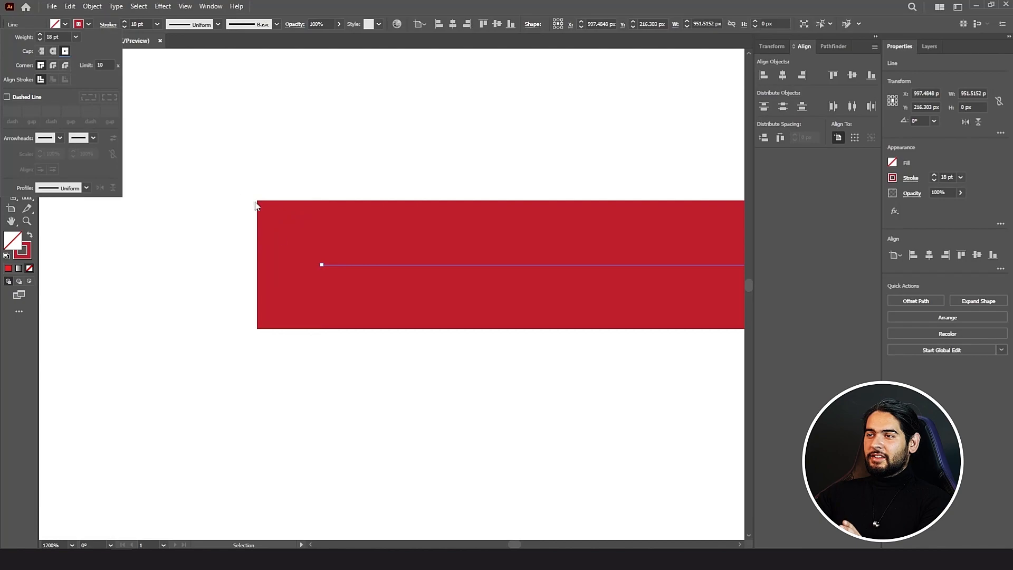
click(41, 52)
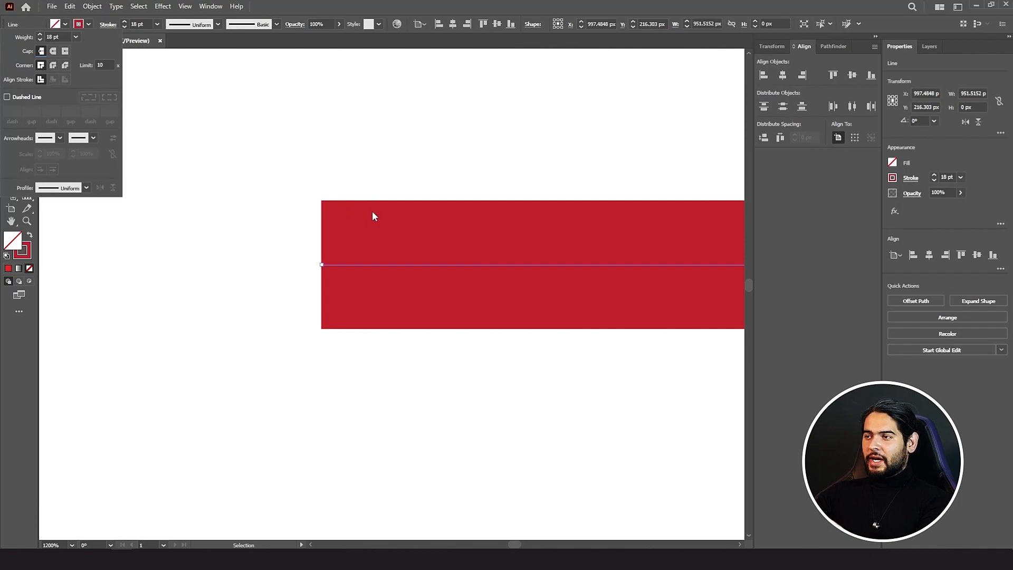
- Set the crimson line's cap to projecting and its corner style to round join
click(65, 52)
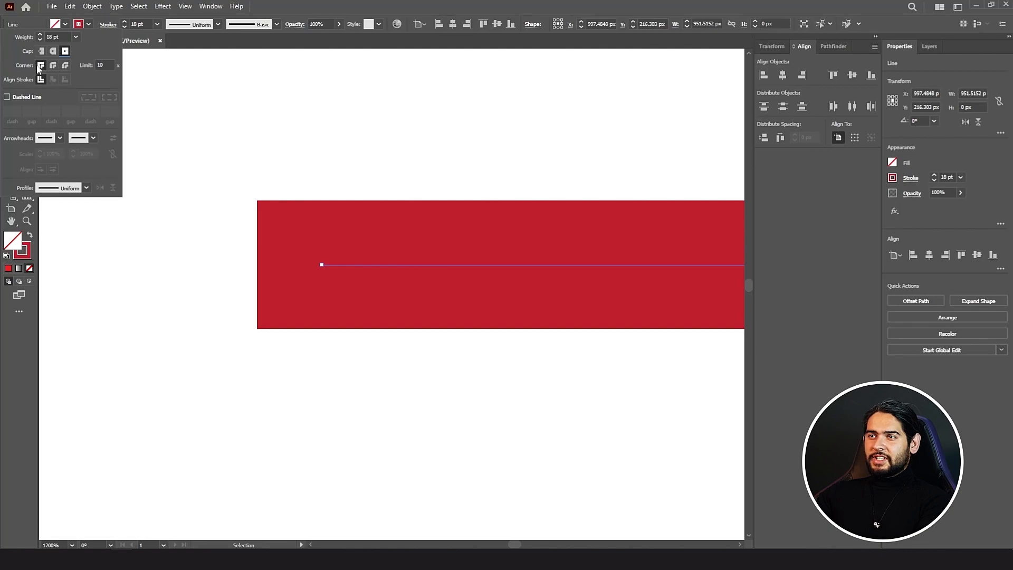
click(52, 65)
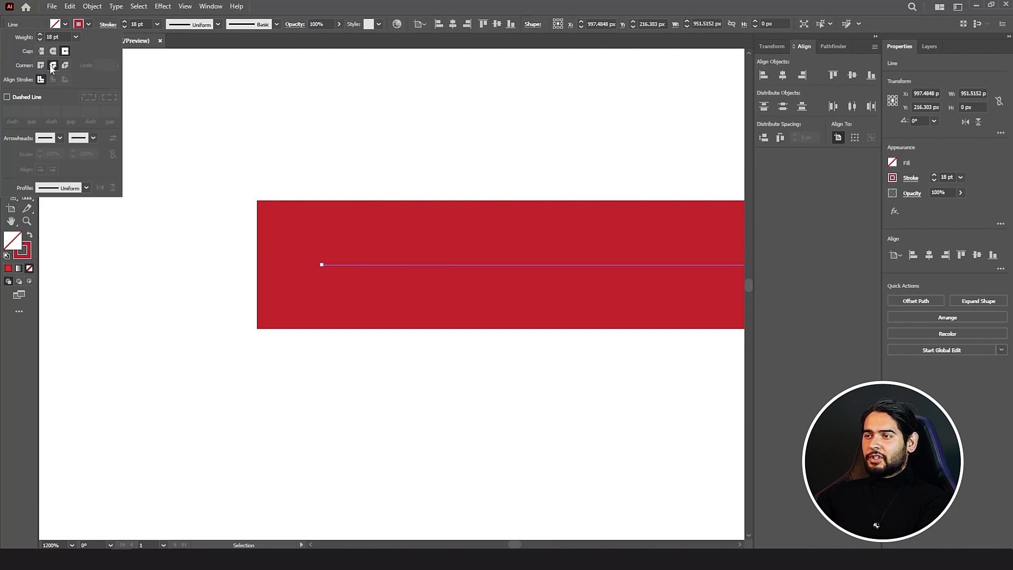
click(233, 196)
scroll(245, 189, down, 13)
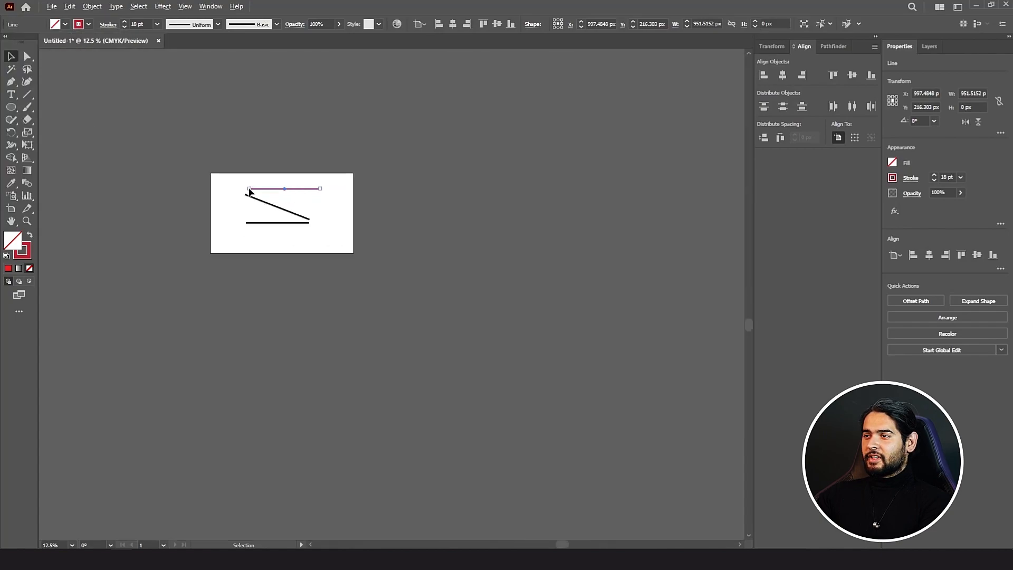
mouse_move(284, 178)
mouse_down()
mouse_move(264, 223)
mouse_move(278, 230)
mouse_up()
scroll(265, 228, up, 6)
scroll(265, 228, down, 3)
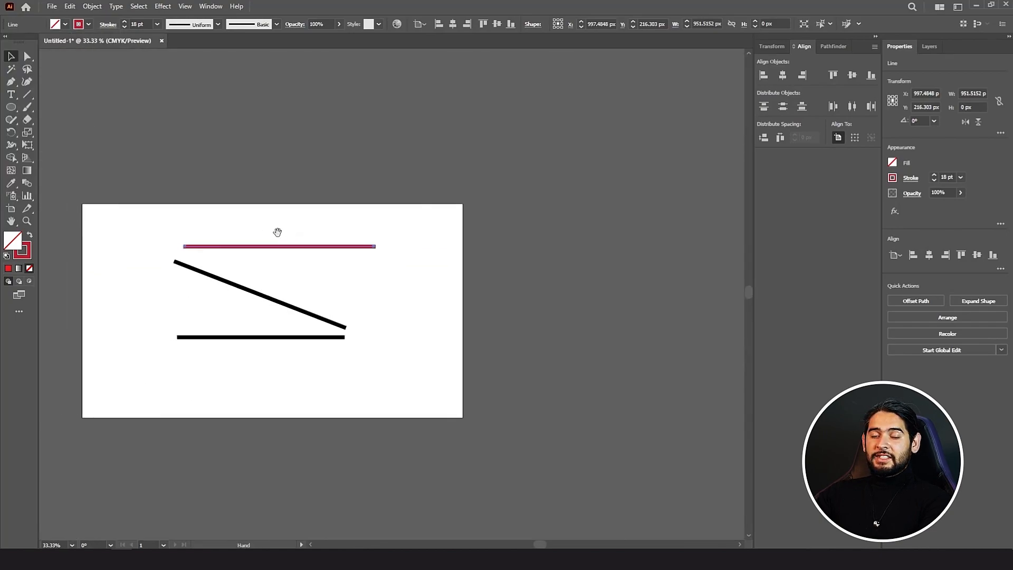
scroll(276, 240, up, 2)
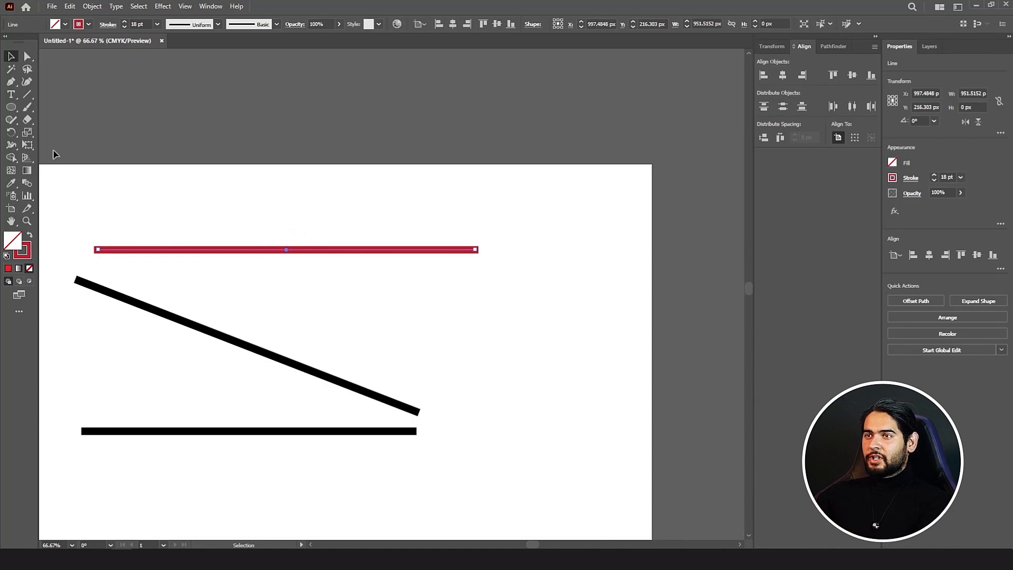
- Draw an open L-shaped path with the Pen tool beside the lines, about 315 px across and 197 px down
click(11, 82)
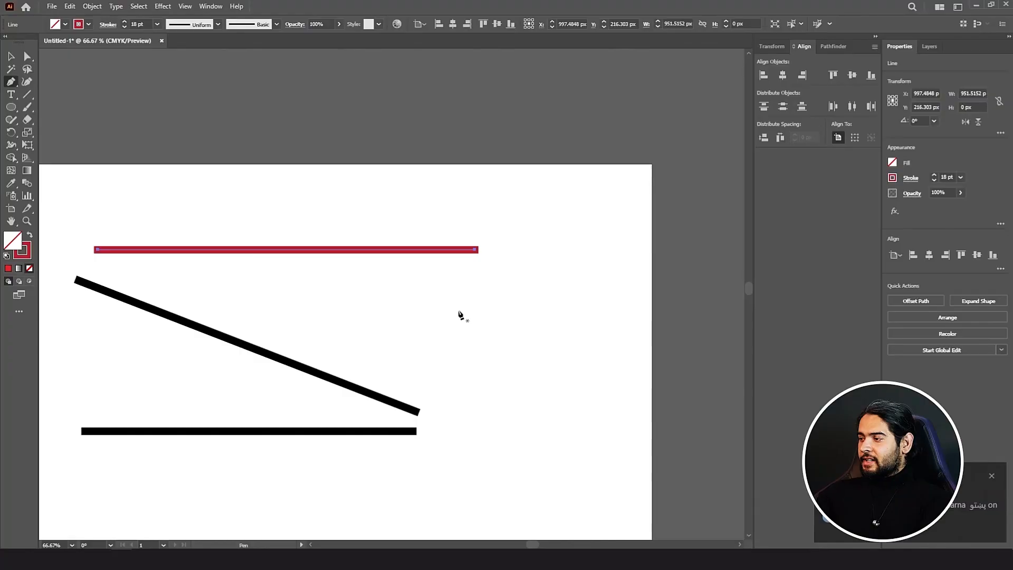
click(458, 310)
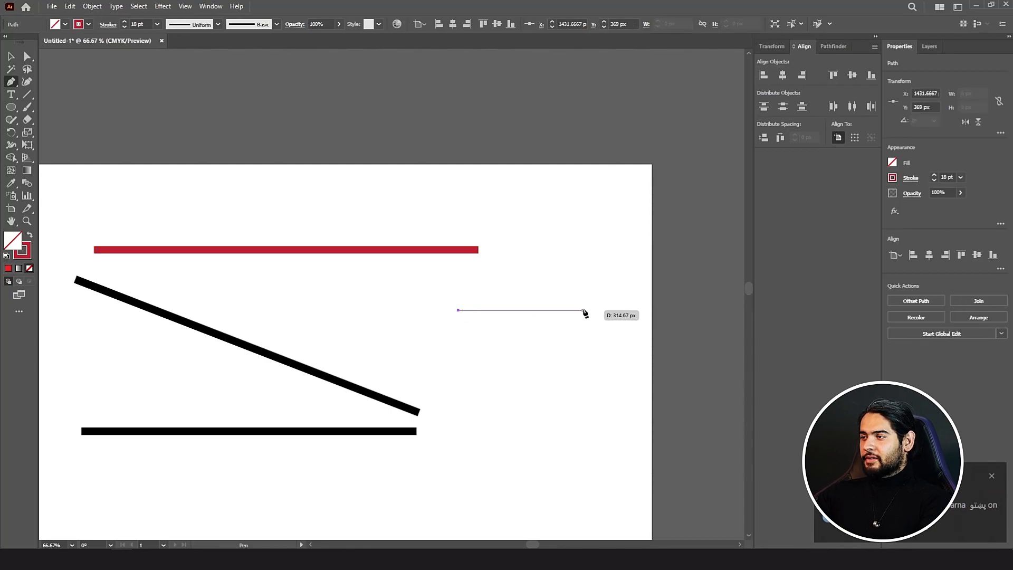
click(584, 310)
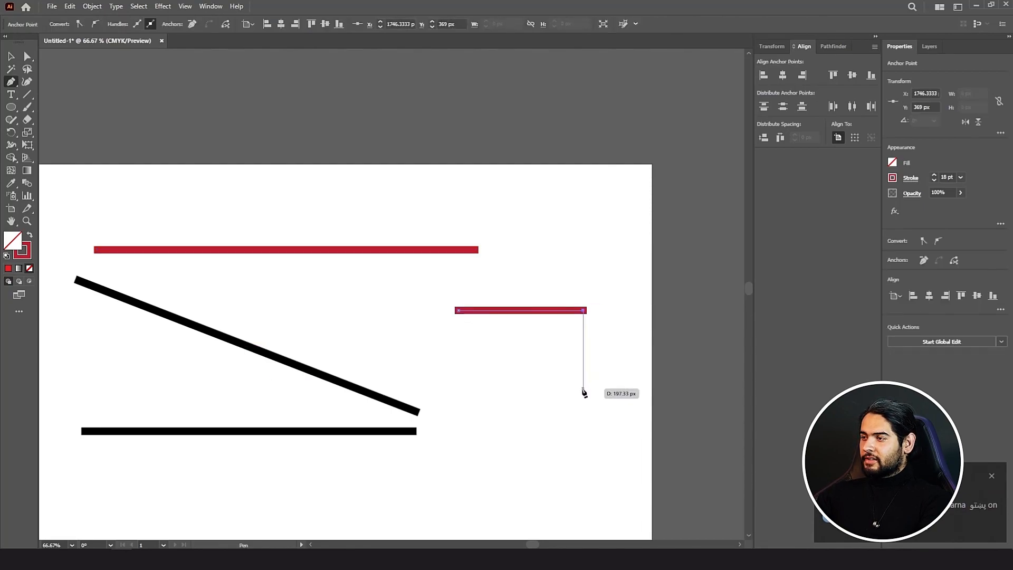
click(583, 389)
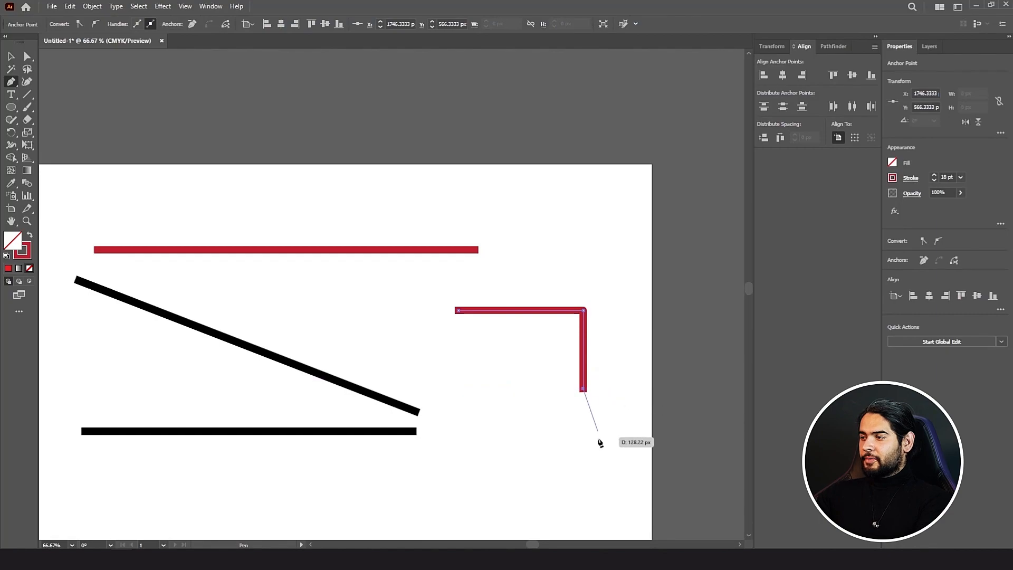
key(Escape)
scroll(597, 316, up, 3)
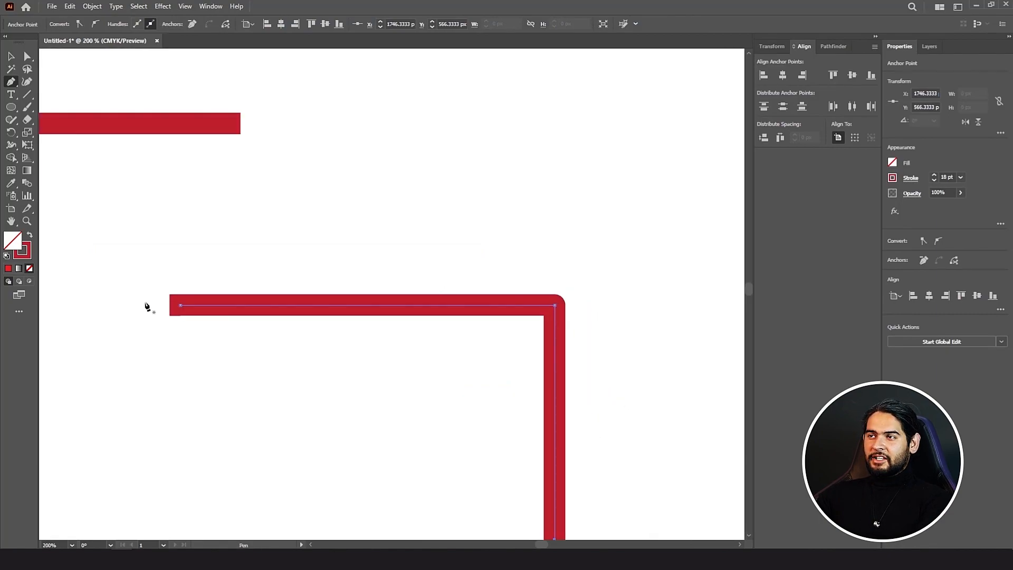
scroll(146, 306, down, 3)
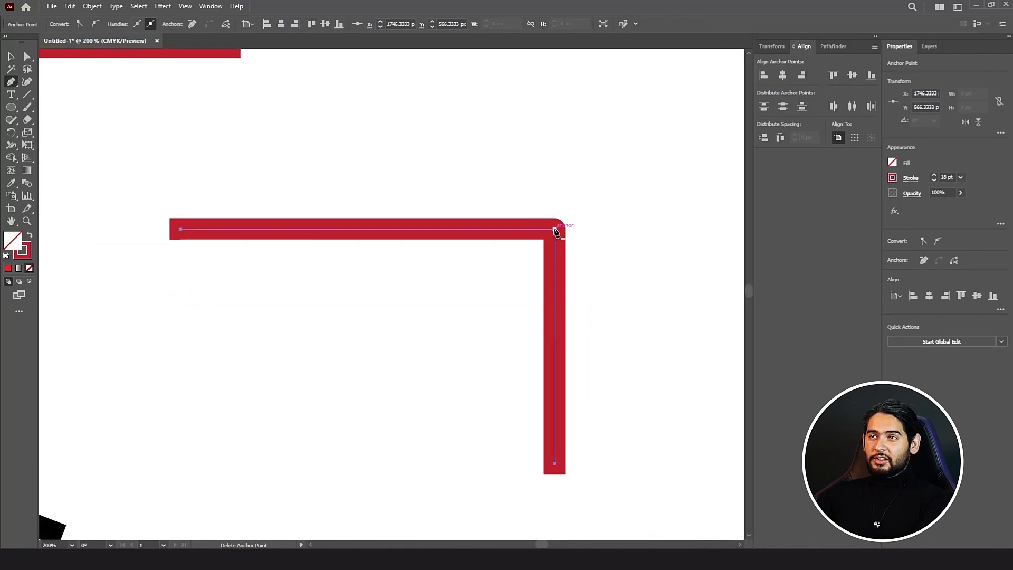
- Set the L-shaped path's corner style to miter join and inspect the corner close up
key(v)
click(461, 214)
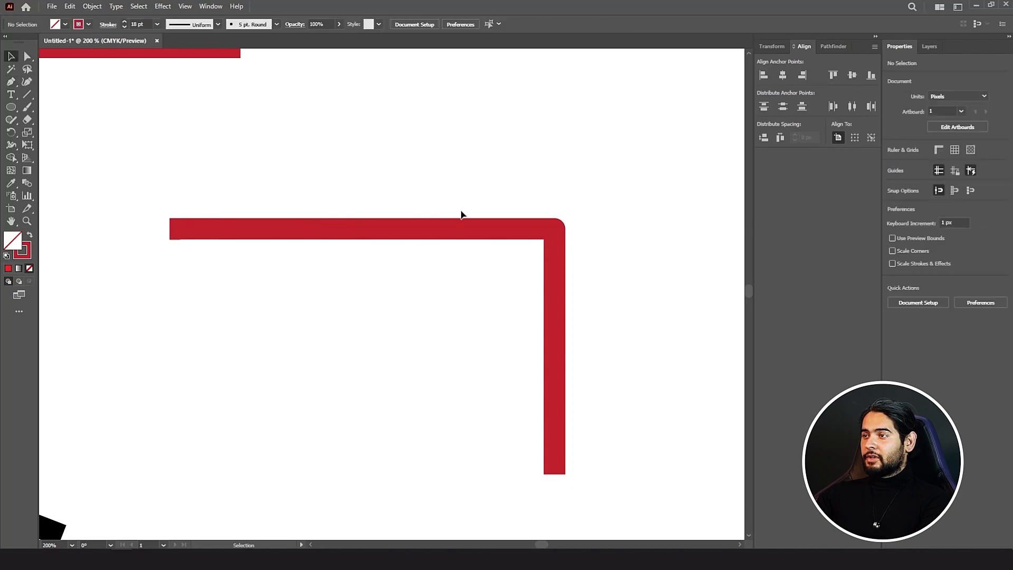
click(466, 228)
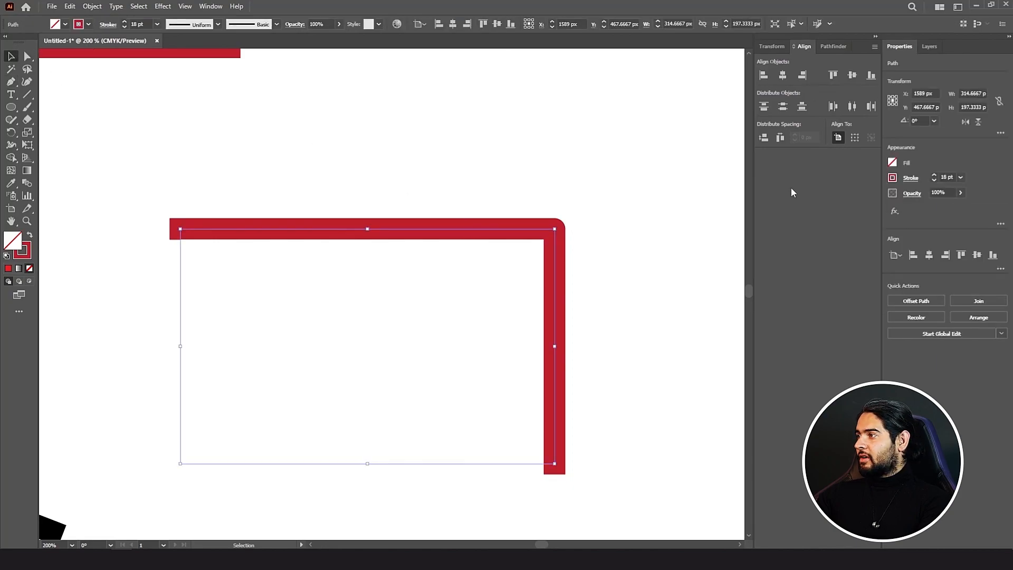
click(917, 180)
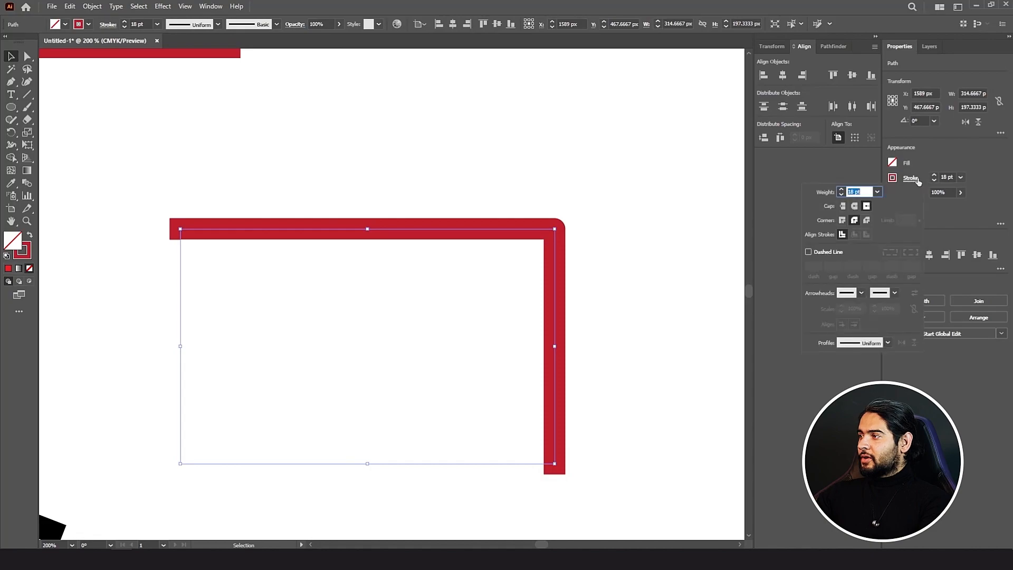
click(842, 220)
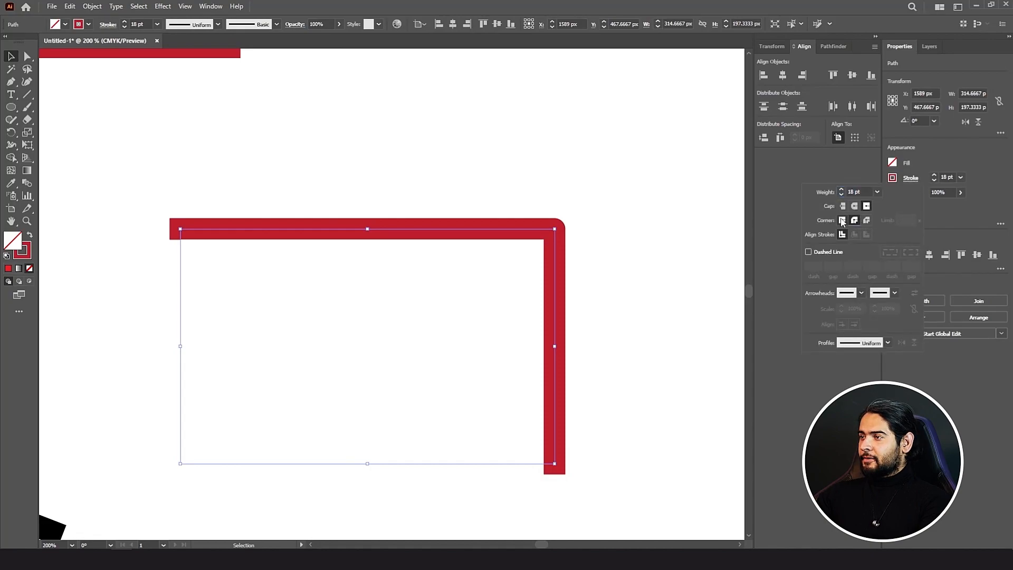
click(639, 237)
scroll(549, 244, up, 5)
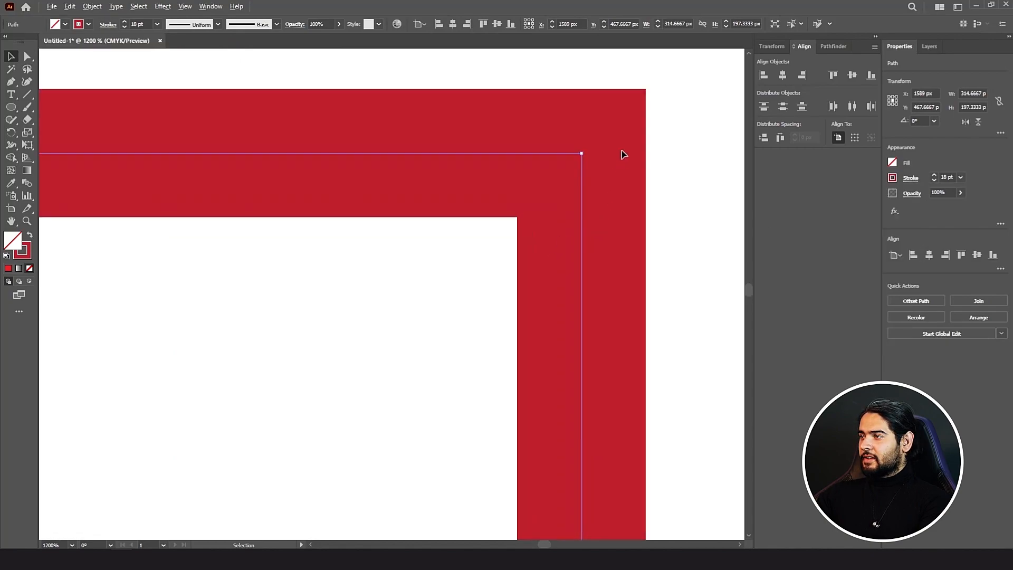
drag(622, 153, 578, 228)
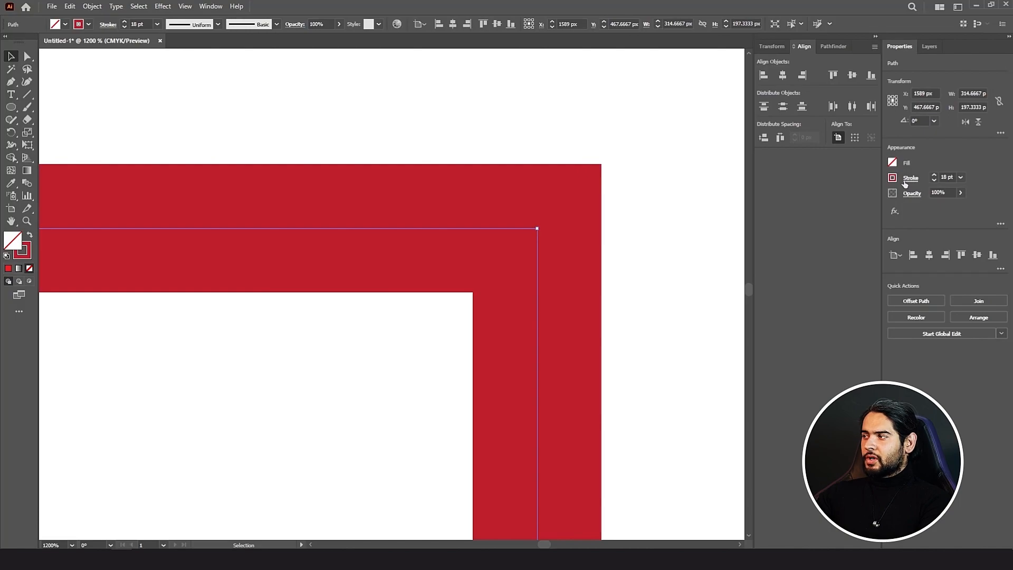
- Try the round and bevel joins on the L-shaped path's corner, restore the miter join and try aligning its stroke inside
click(906, 183)
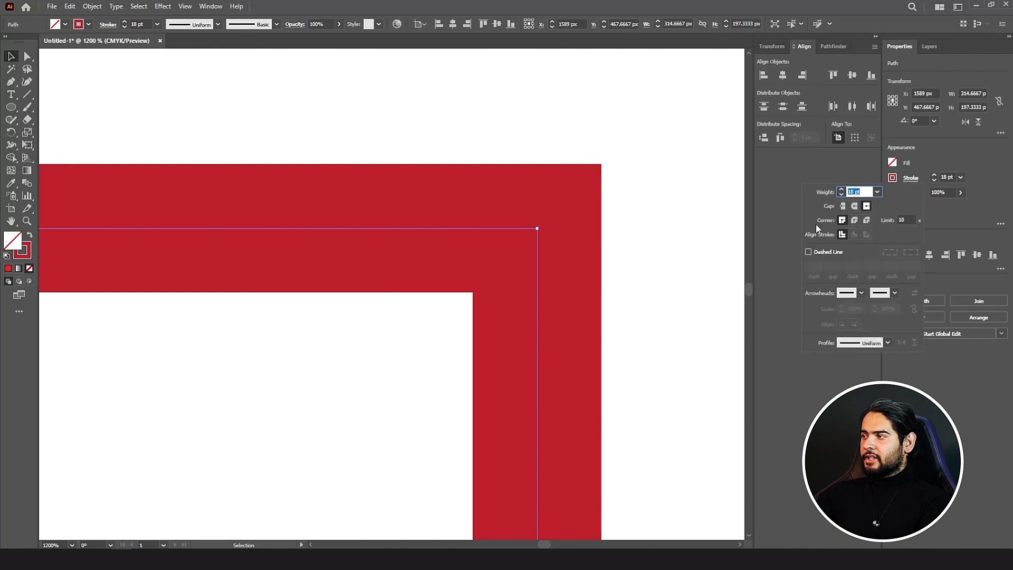
click(855, 221)
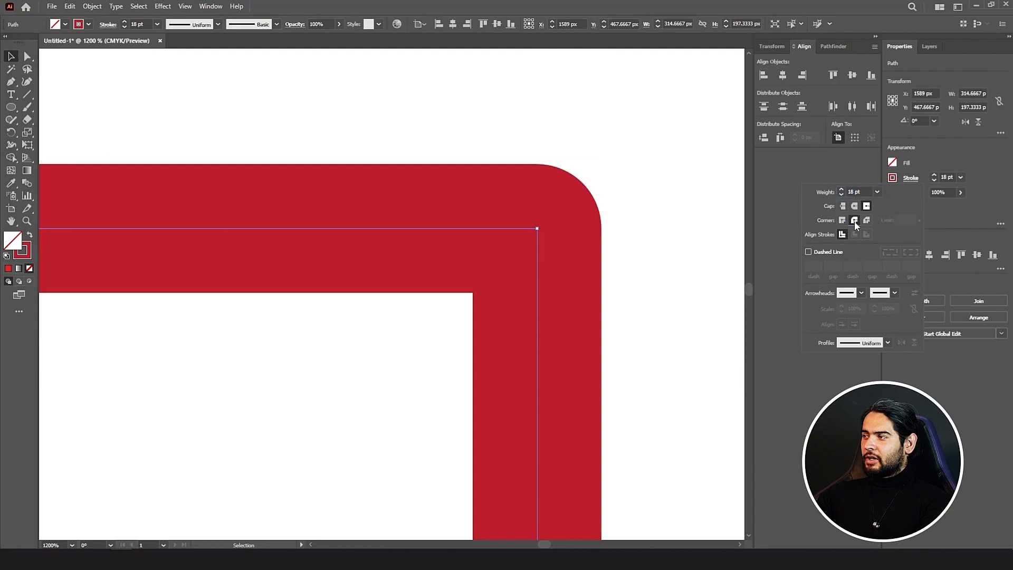
click(866, 221)
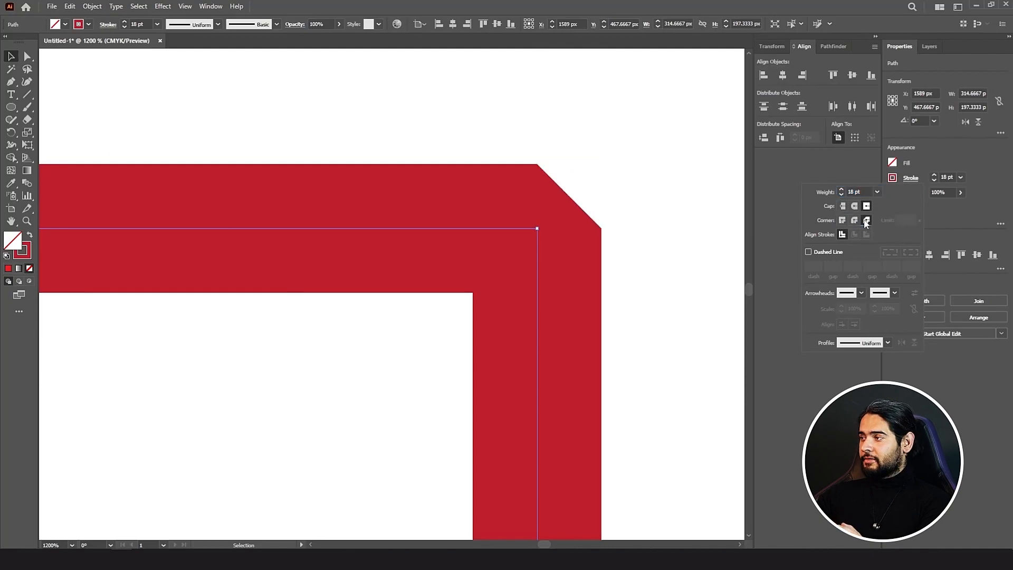
click(854, 221)
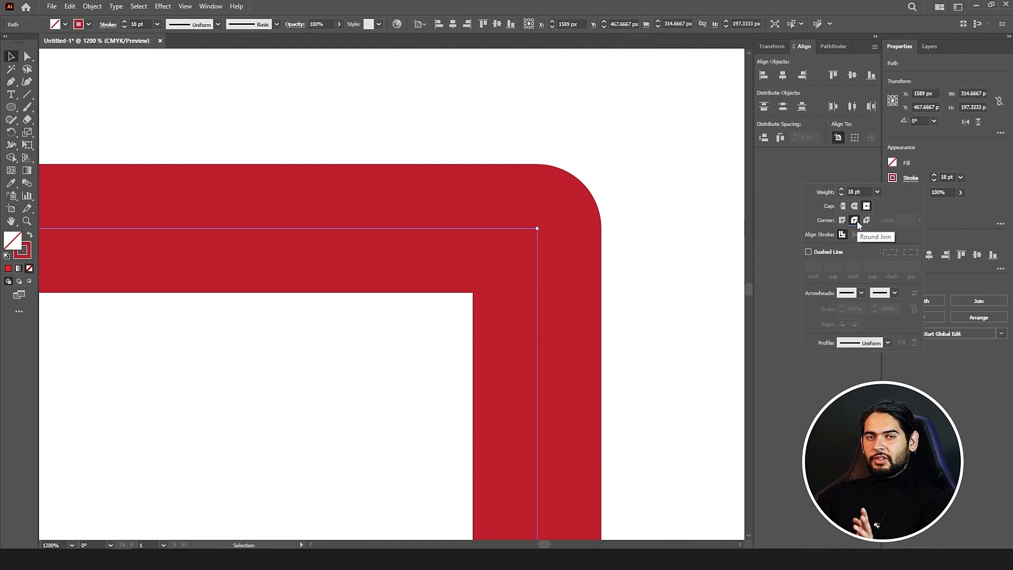
click(842, 220)
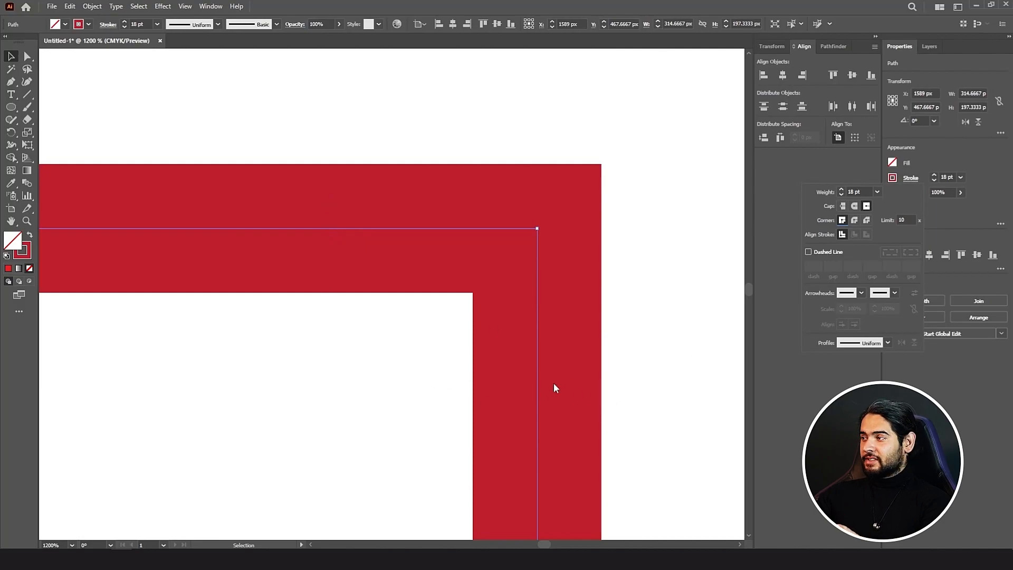
click(854, 236)
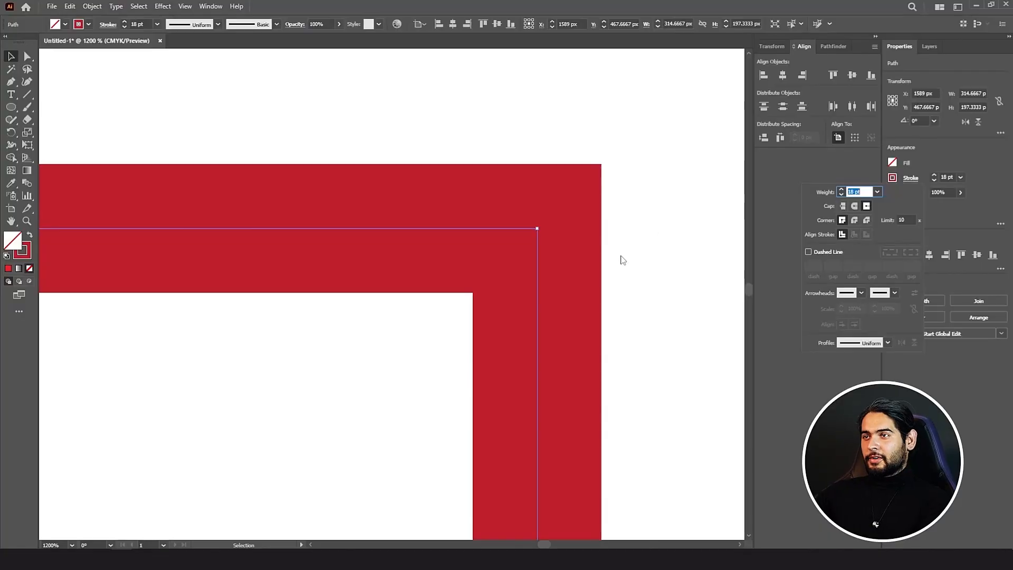
key(Escape)
- Draw a square about 281 px wide with the Rectangle tool below the L-shaped path and compare the two by selecting each
key(ctrl+0)
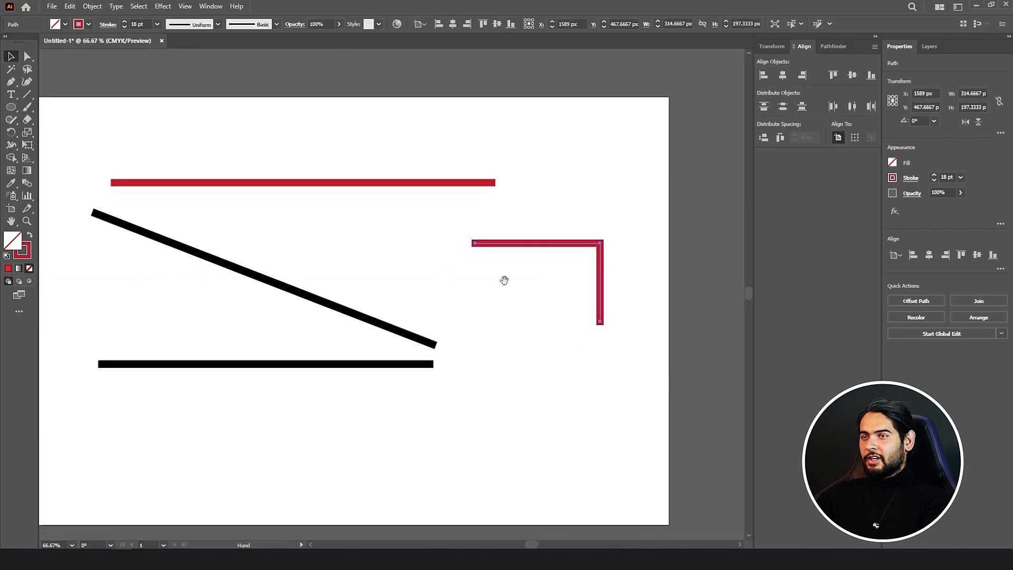
click(505, 280)
drag(11, 106, 60, 110)
drag(514, 350, 625, 448)
drag(662, 380, 570, 333)
key(v)
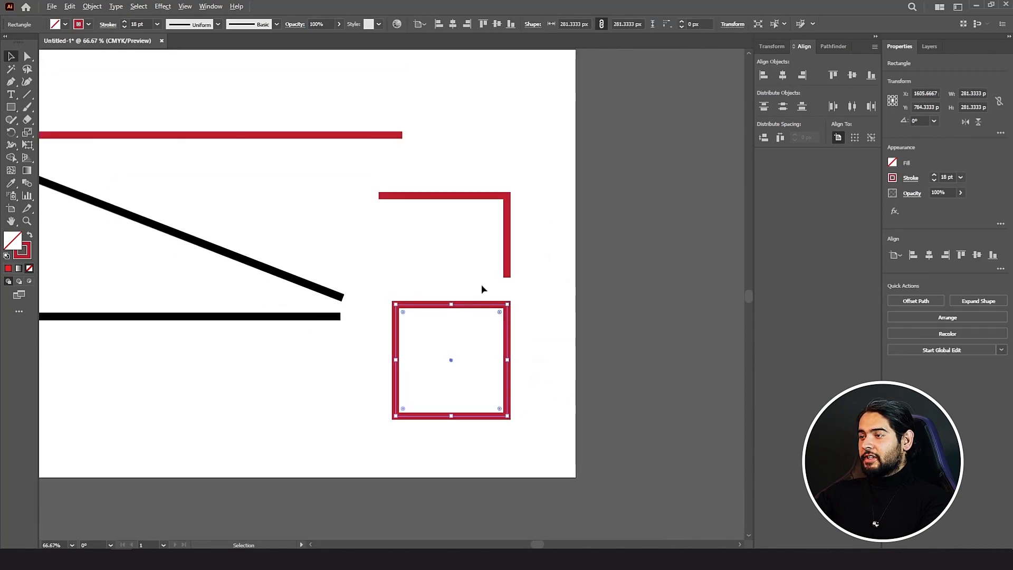
scroll(482, 285, up, 1)
click(518, 248)
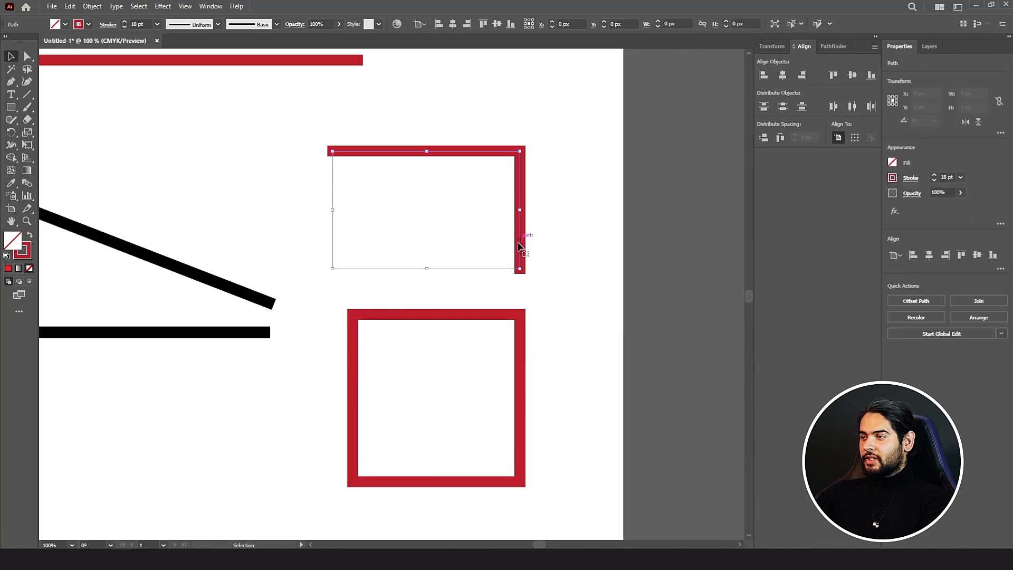
click(495, 316)
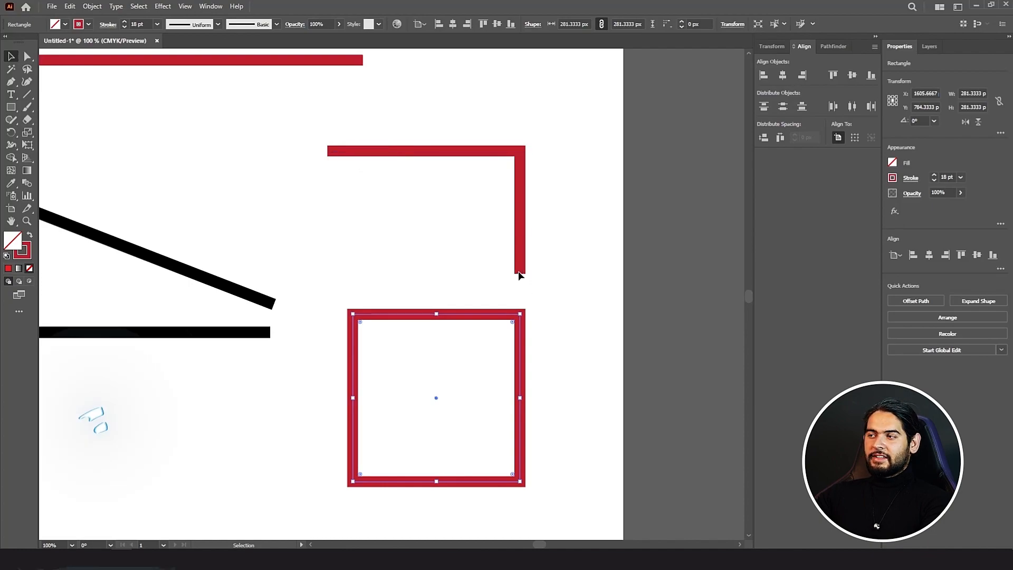
- Draw a closed rectangle of about 175 by 131 px with the Pen tool inside the L-shaped path's corner
click(16, 86)
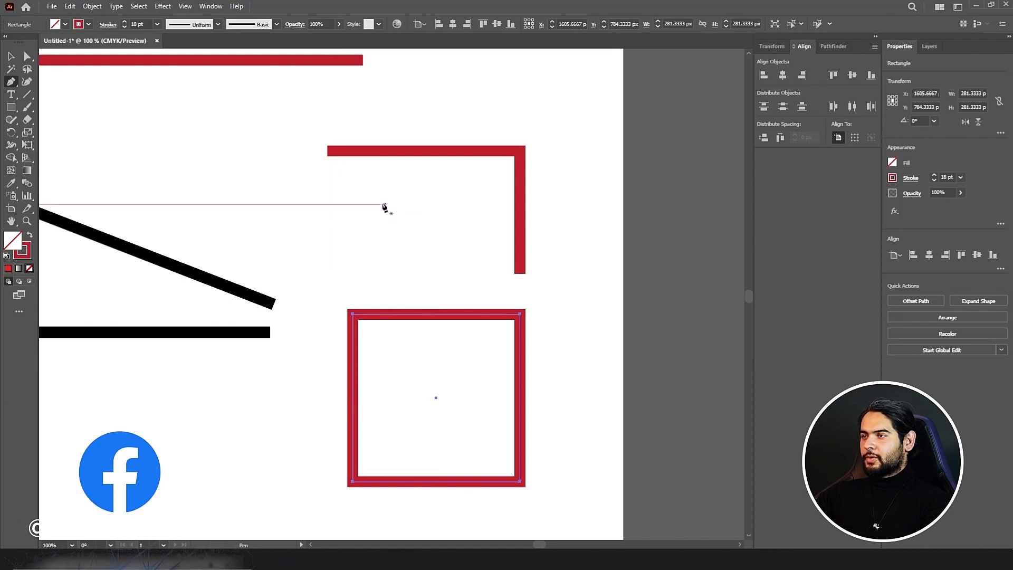
click(376, 204)
click(481, 203)
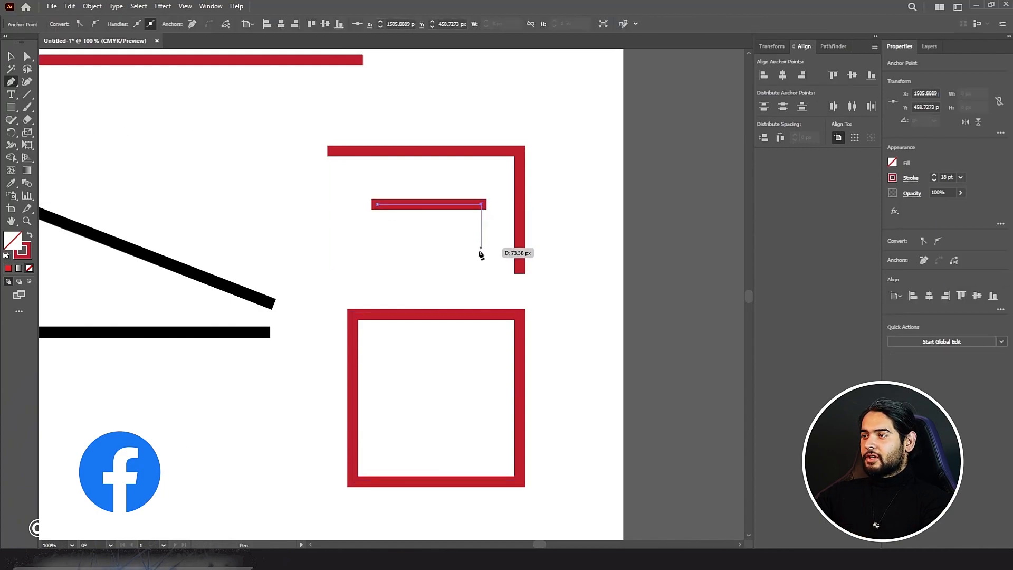
click(481, 283)
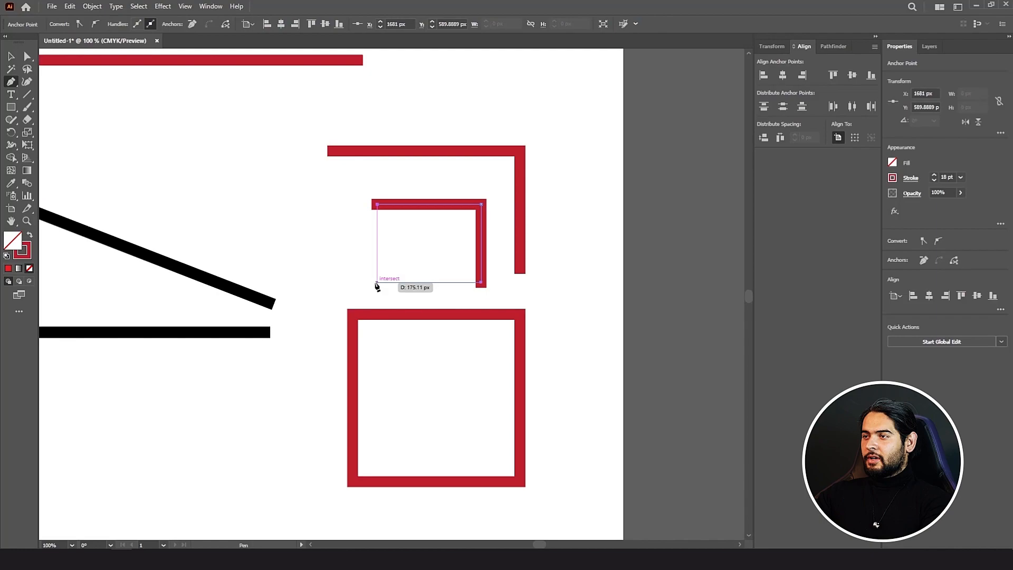
click(376, 283)
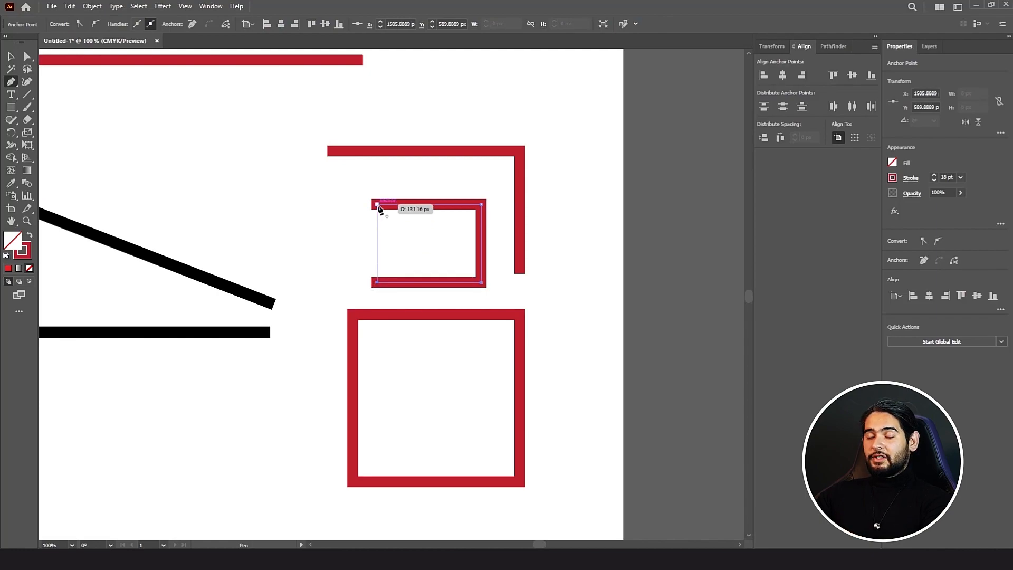
click(377, 206)
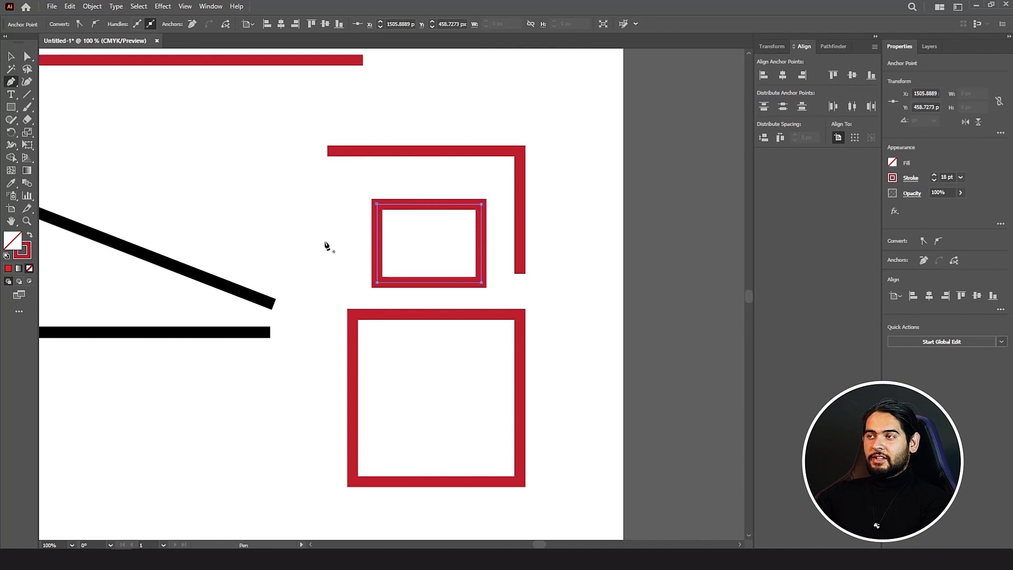
scroll(476, 217, up, 3)
key(v)
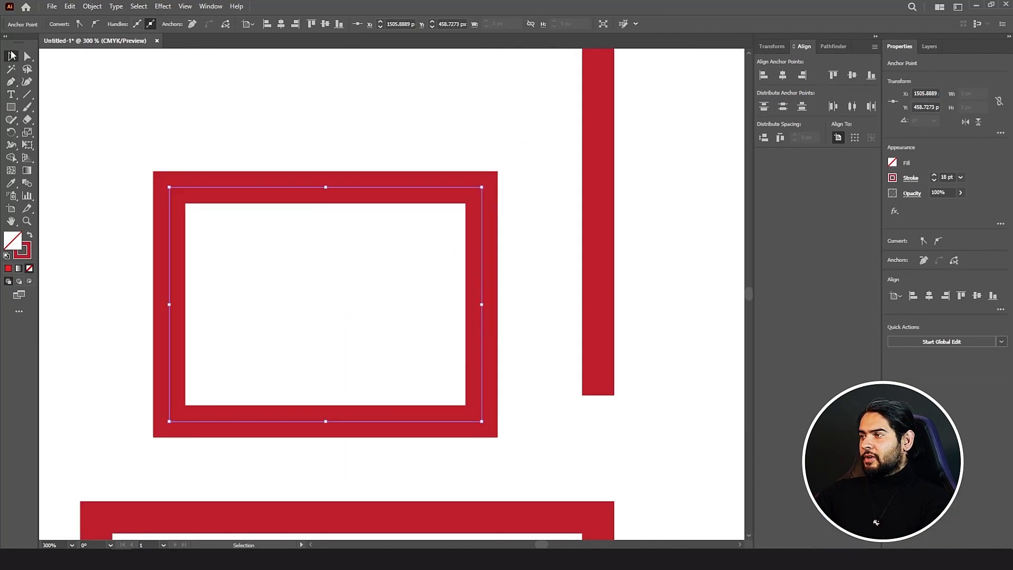
- Compare stroke alignment options on the L-shaped path and the small rectangle, trying inside and setting the rectangle's stroke to align outside
click(598, 183)
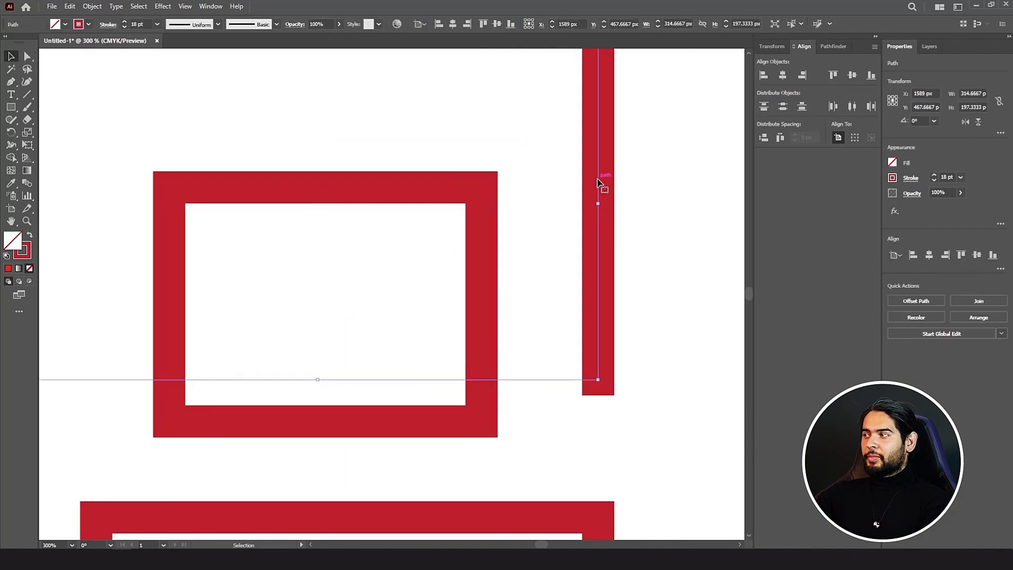
click(909, 179)
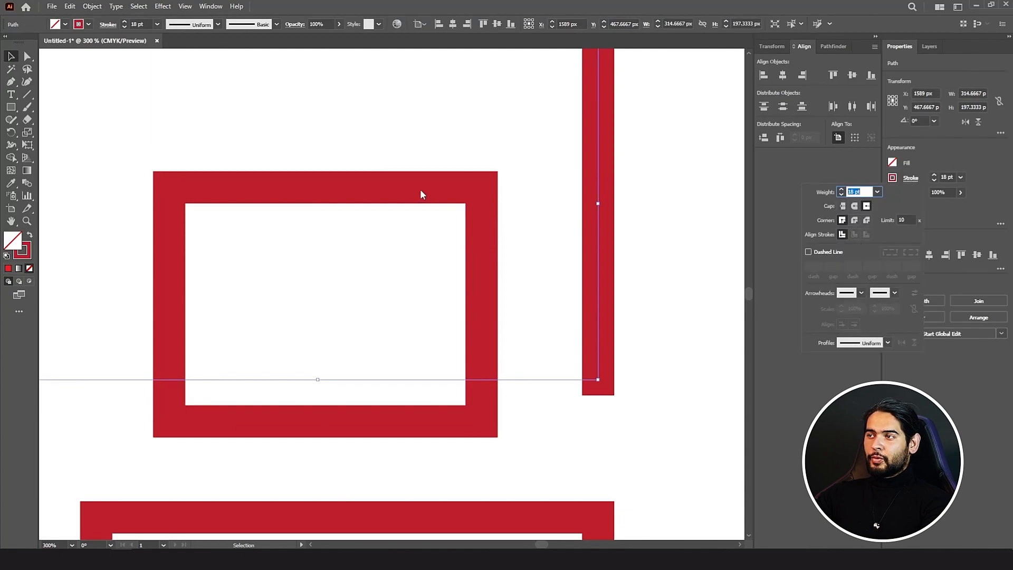
click(404, 181)
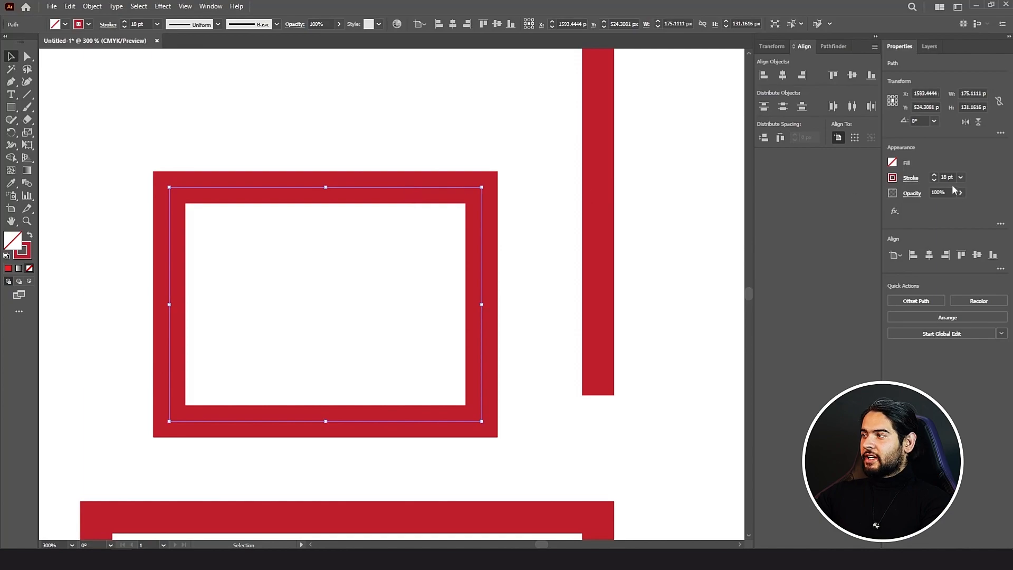
click(918, 180)
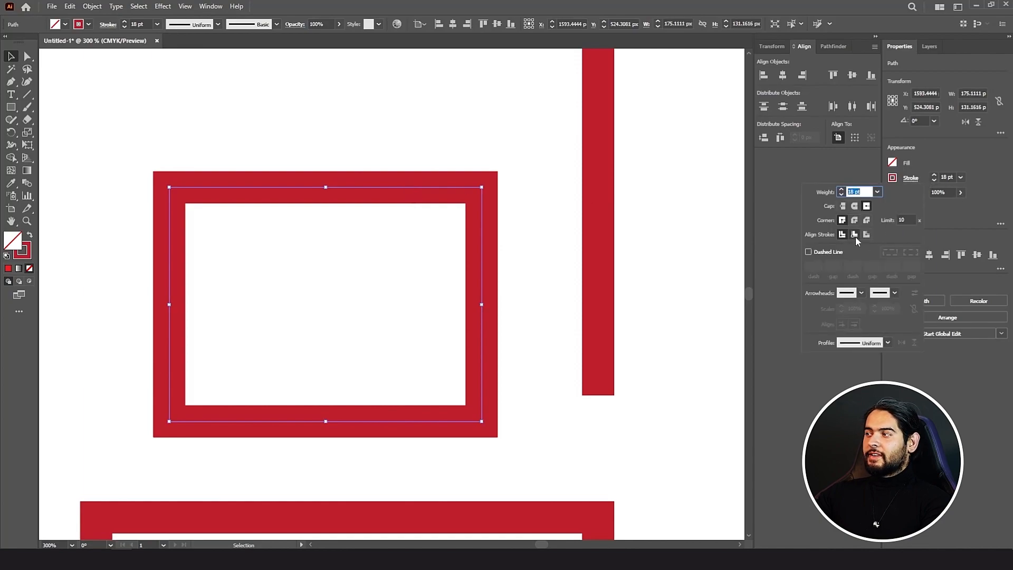
click(854, 234)
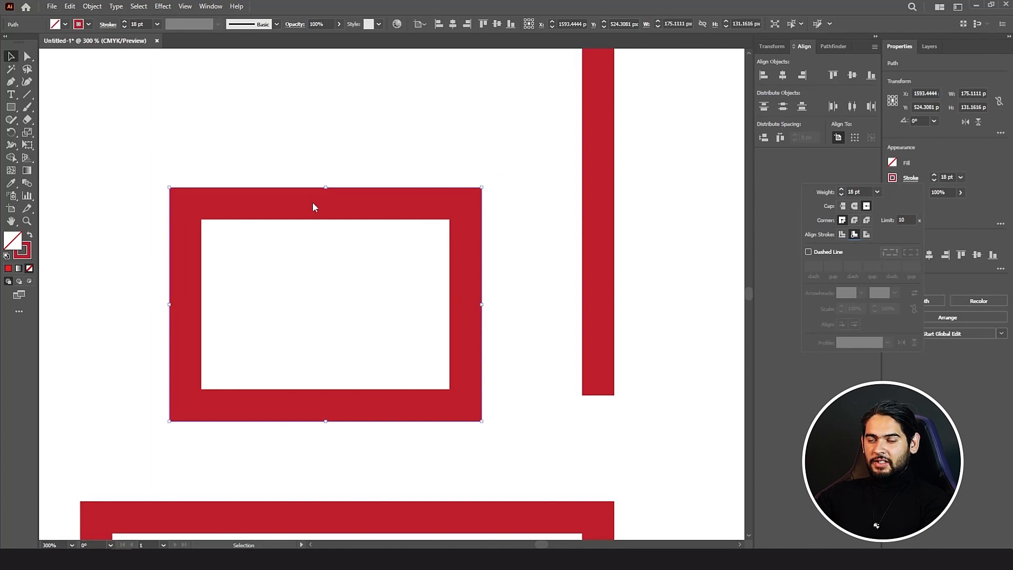
click(866, 234)
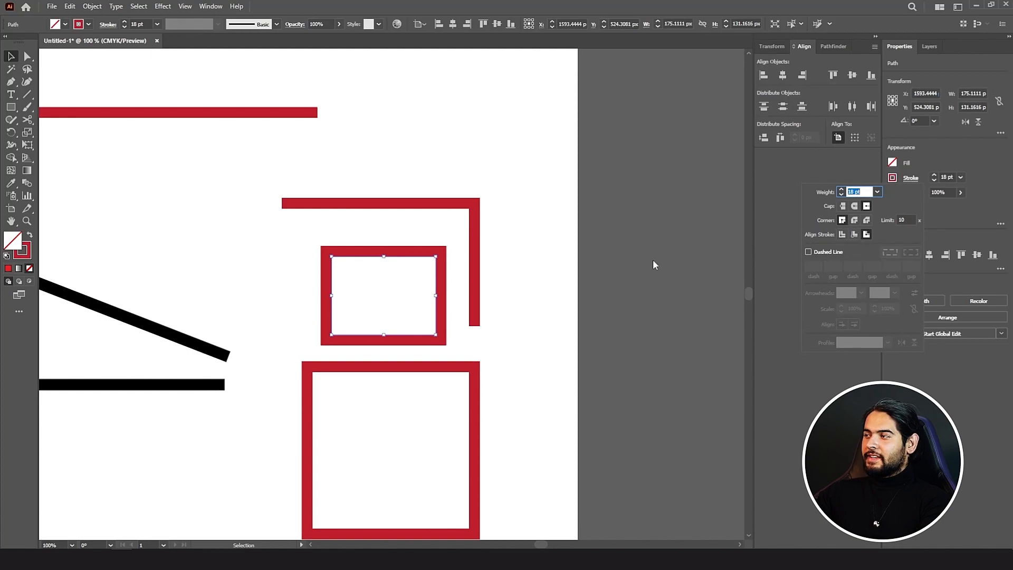
key(Escape)
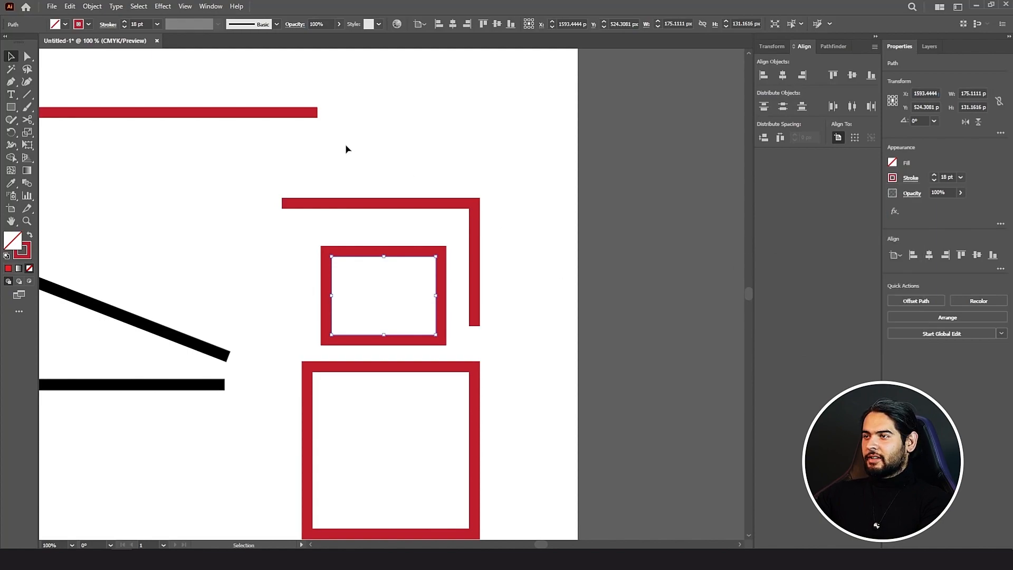
- Turn on dashes for the long red line with a 0 pt dash and a 4 pt gap
drag(334, 156, 715, 259)
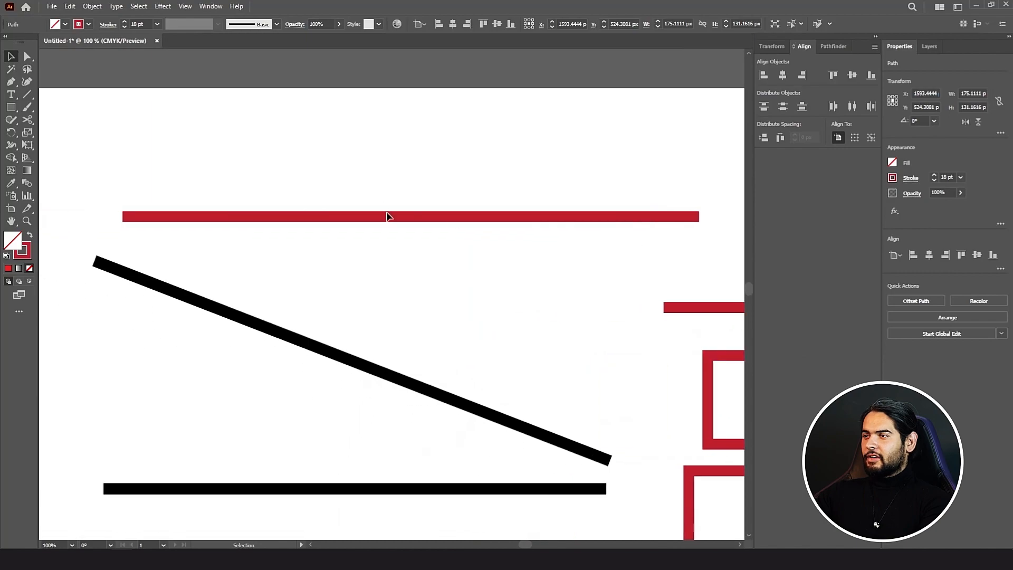
click(407, 218)
click(907, 179)
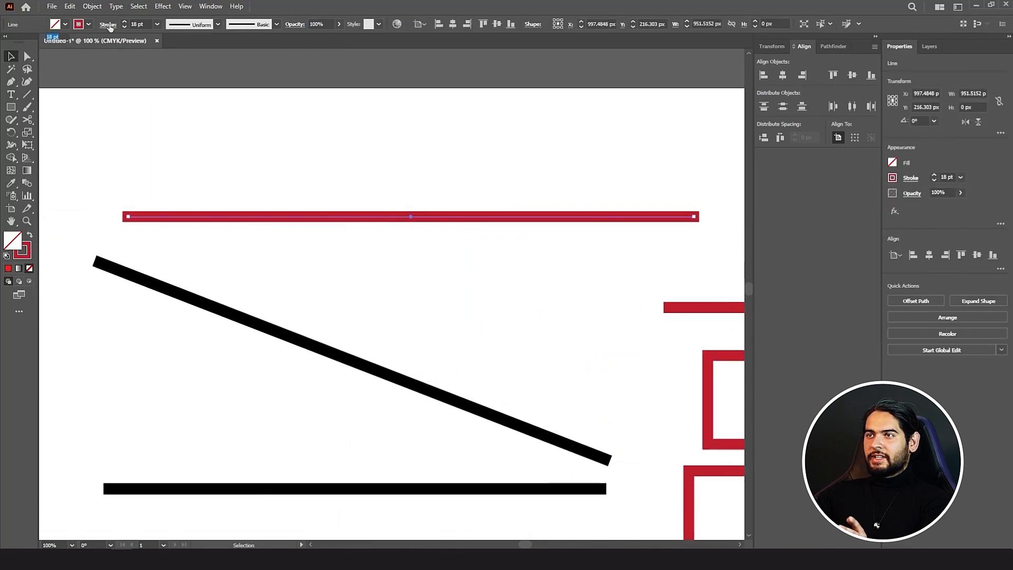
click(108, 25)
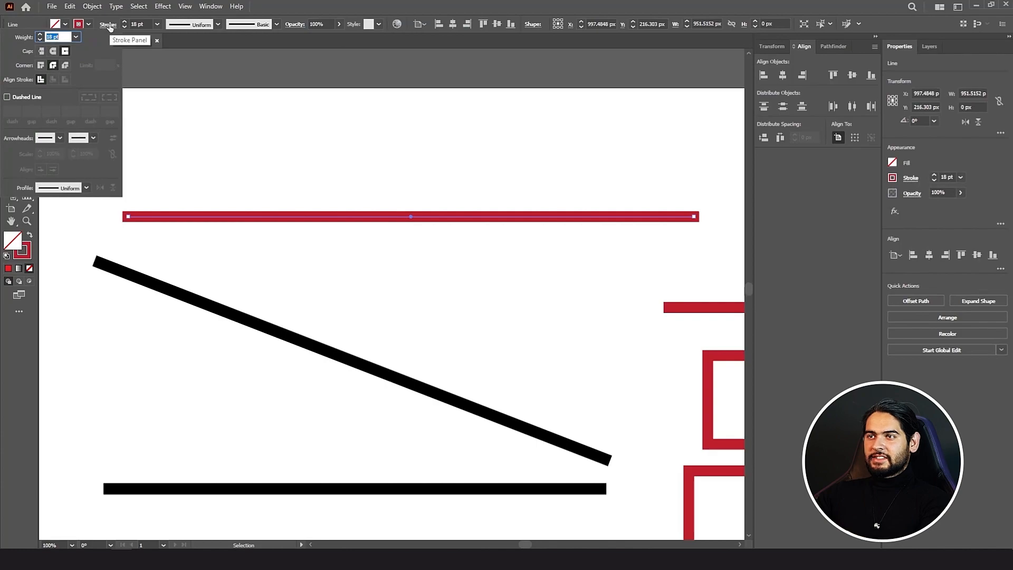
click(8, 98)
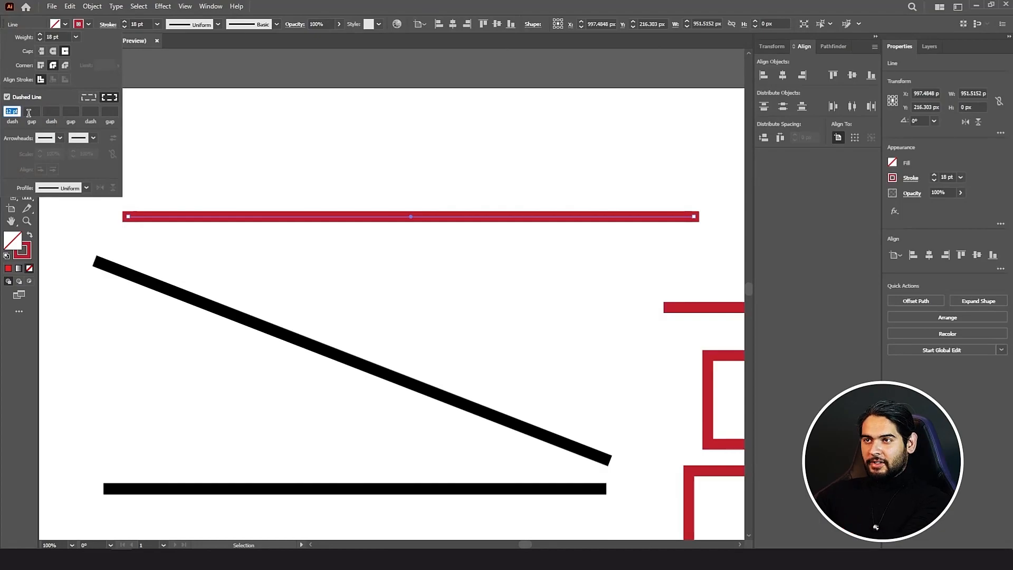
text(0)
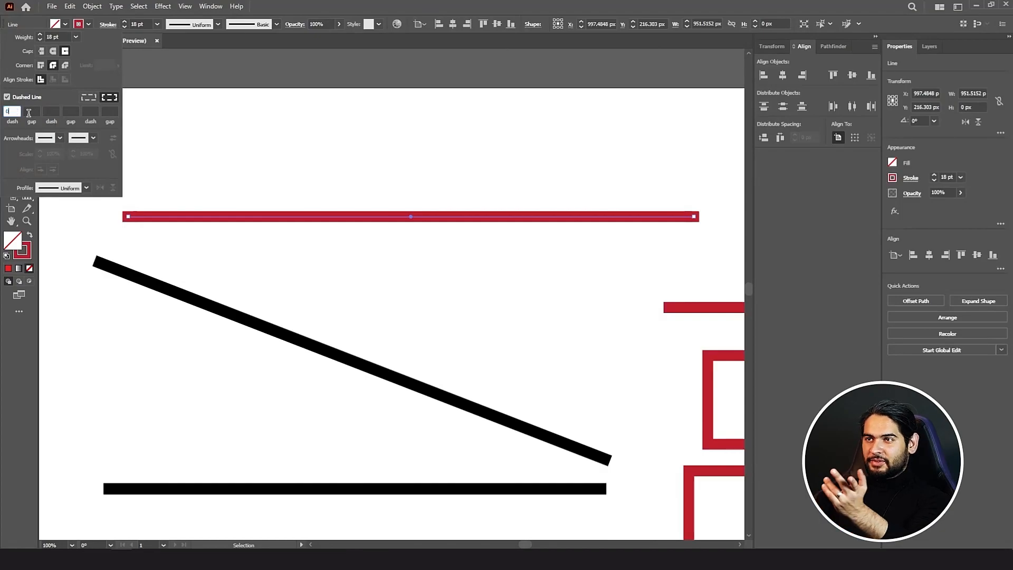
click(33, 111)
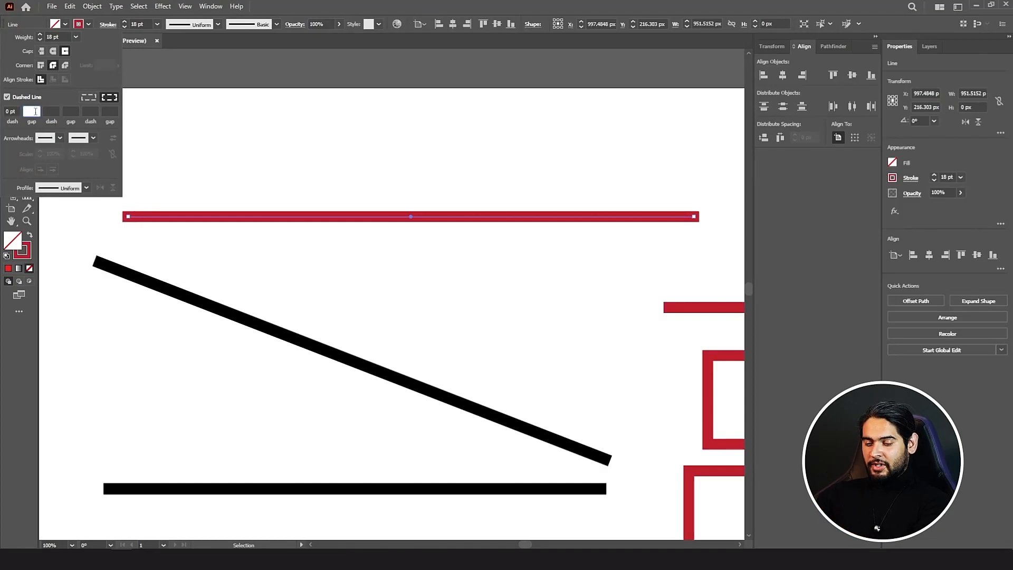
key(Return)
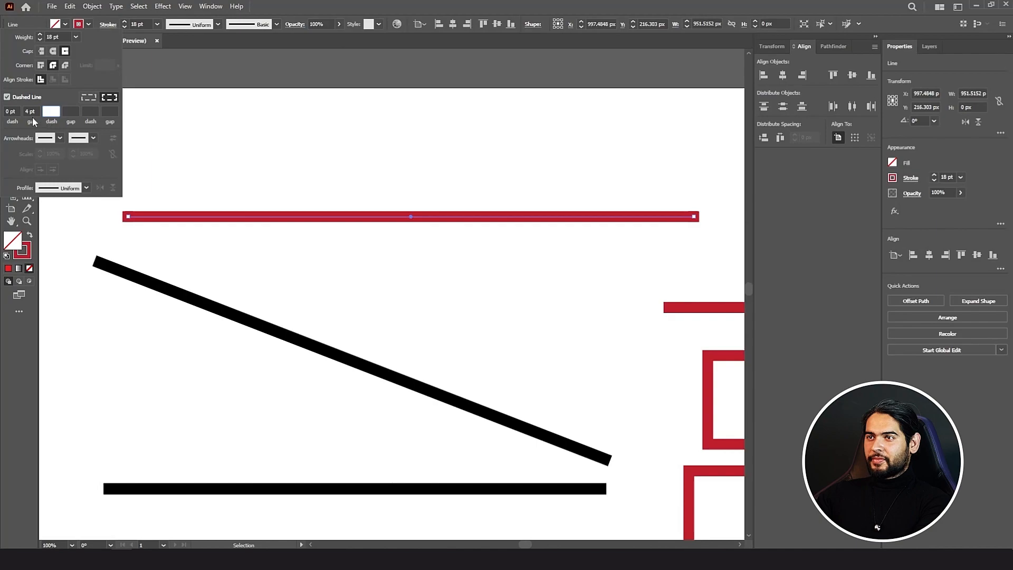
- Set the red line's dash to 14 pt, try a wider gap, and set the gap to 14 pt
click(27, 111)
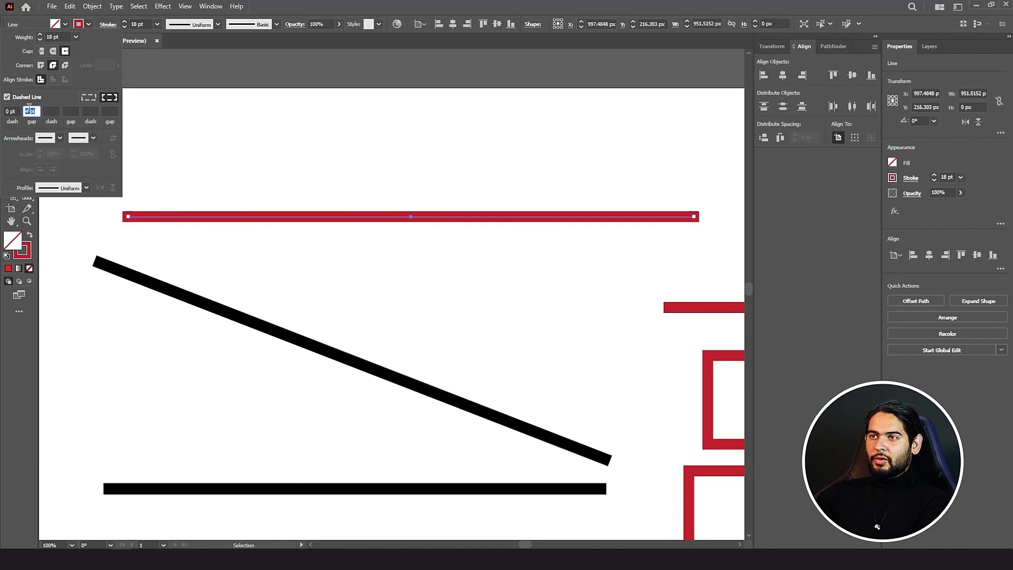
text(1)
key(Return)
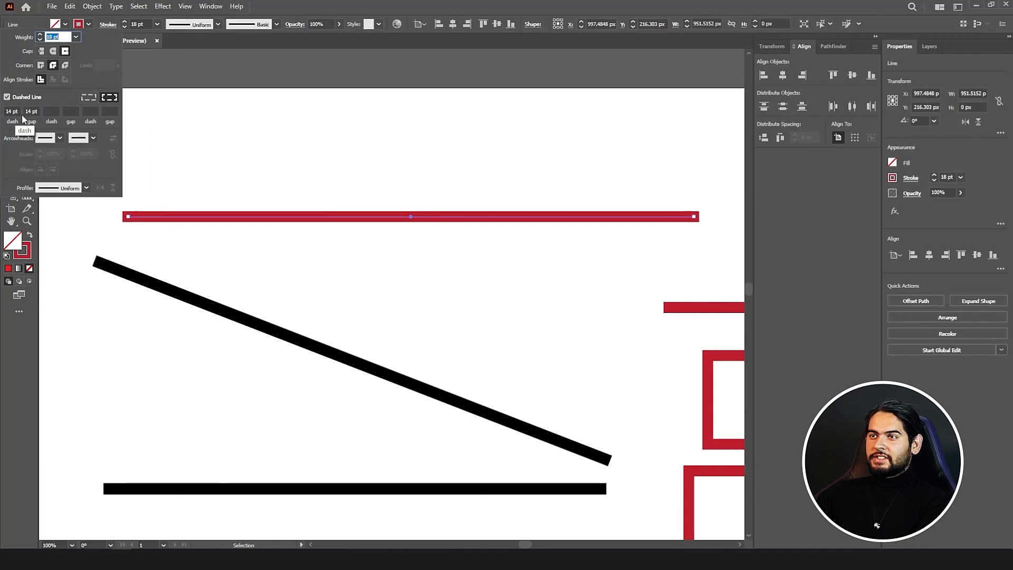
click(27, 111)
key(BackSpace)
text(3)
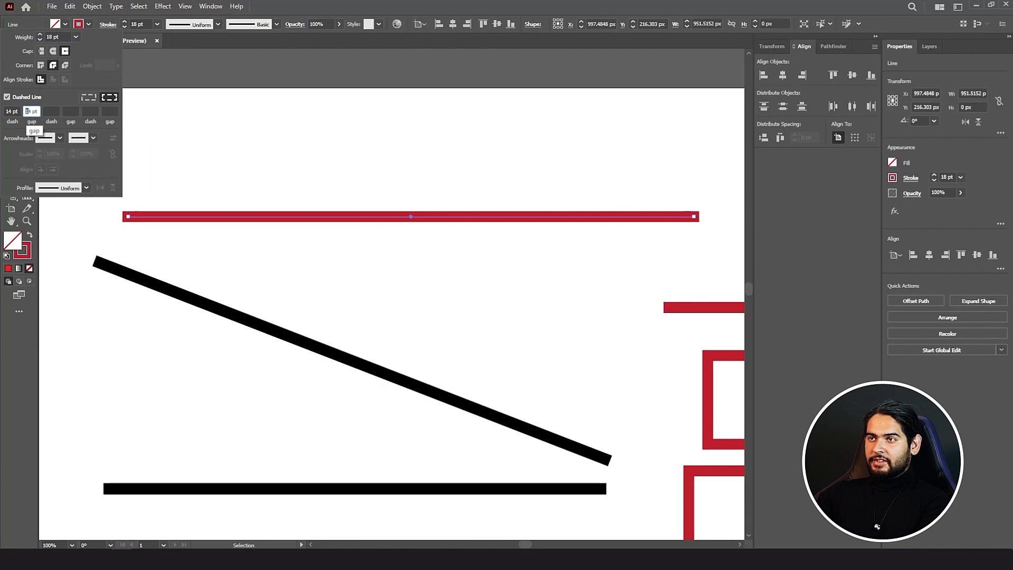
click(50, 110)
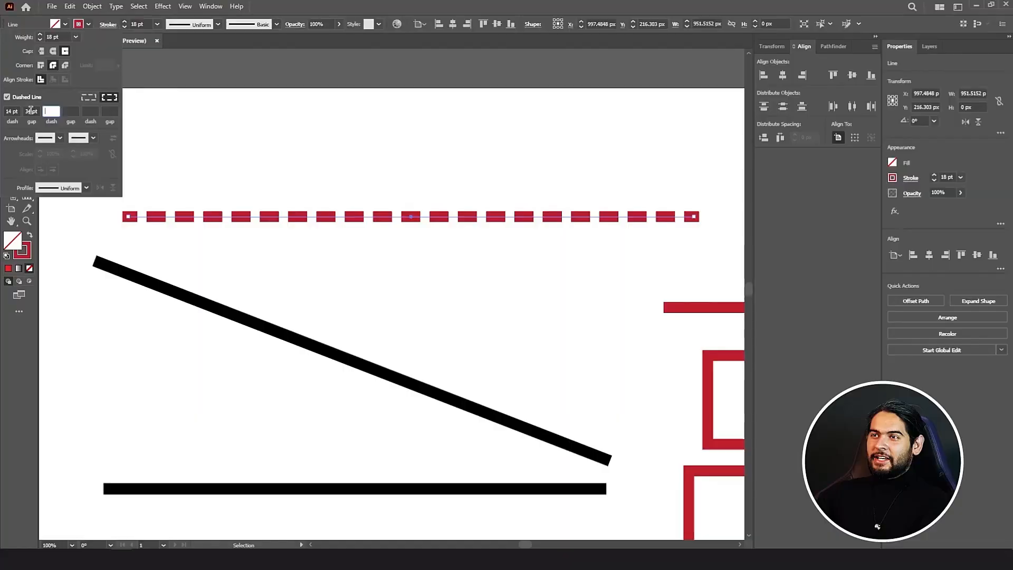
click(29, 111)
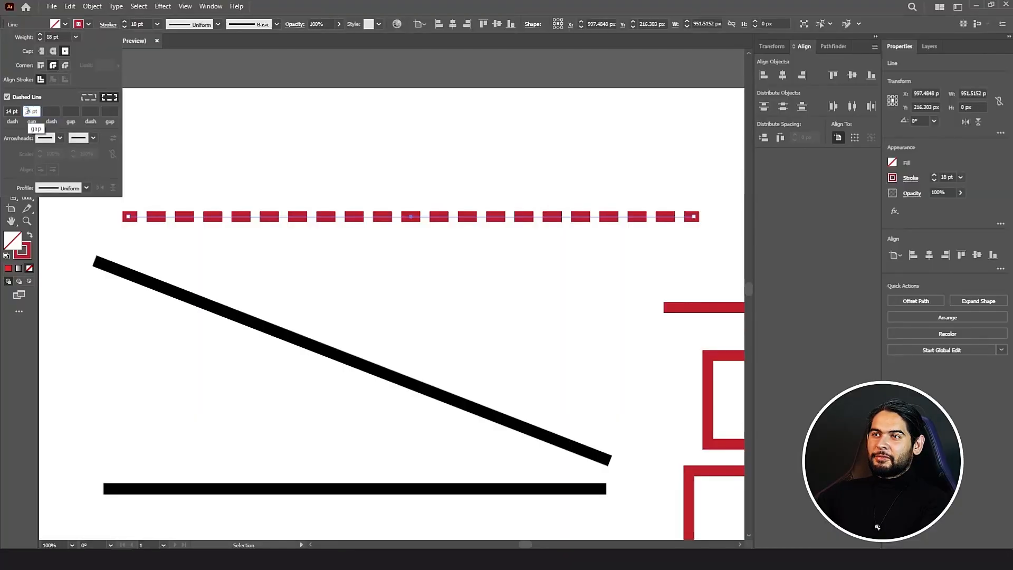
text(14)
key(Tab)
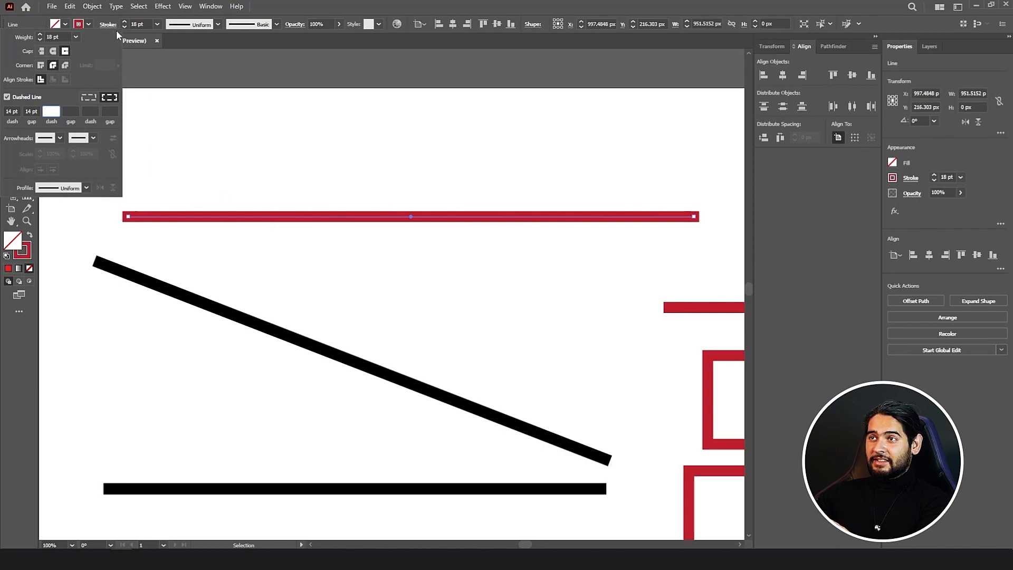
- Reduce the dashed red line's stroke weight to 7 pt
click(39, 40)
click(39, 40)
click(40, 40)
click(39, 40)
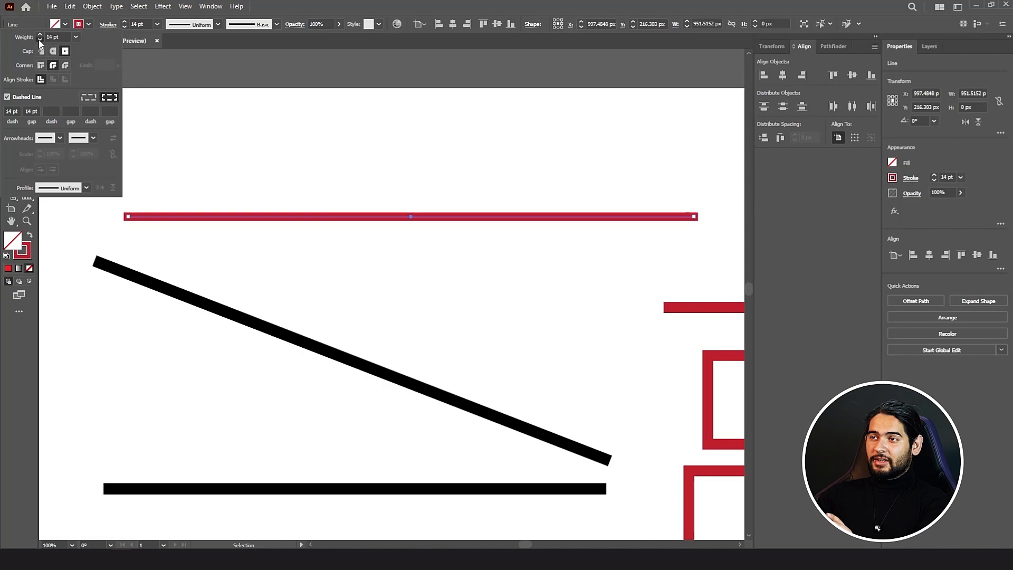
click(40, 40)
click(40, 40)
click(39, 40)
click(40, 40)
click(40, 40)
click(40, 40)
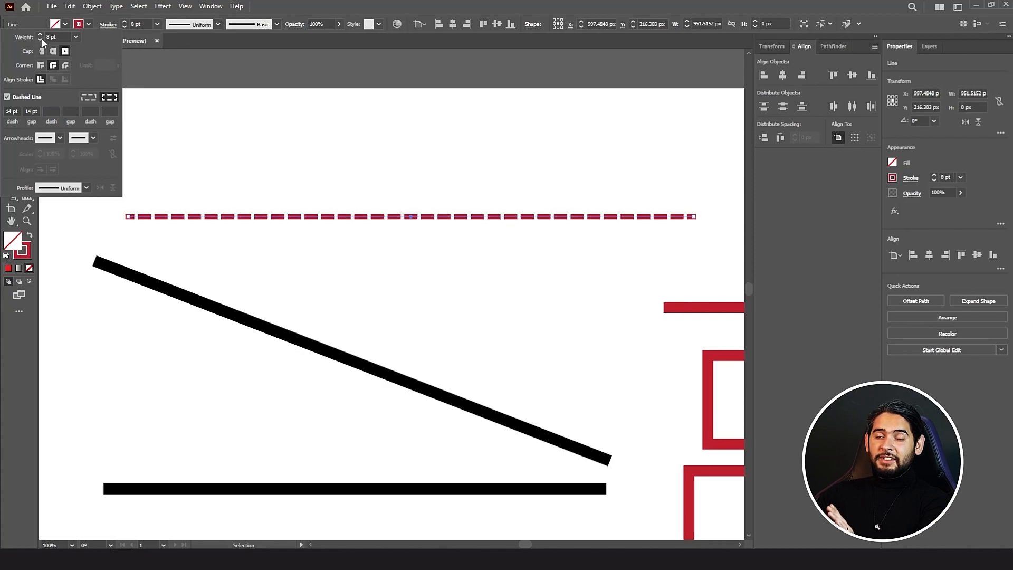
click(42, 40)
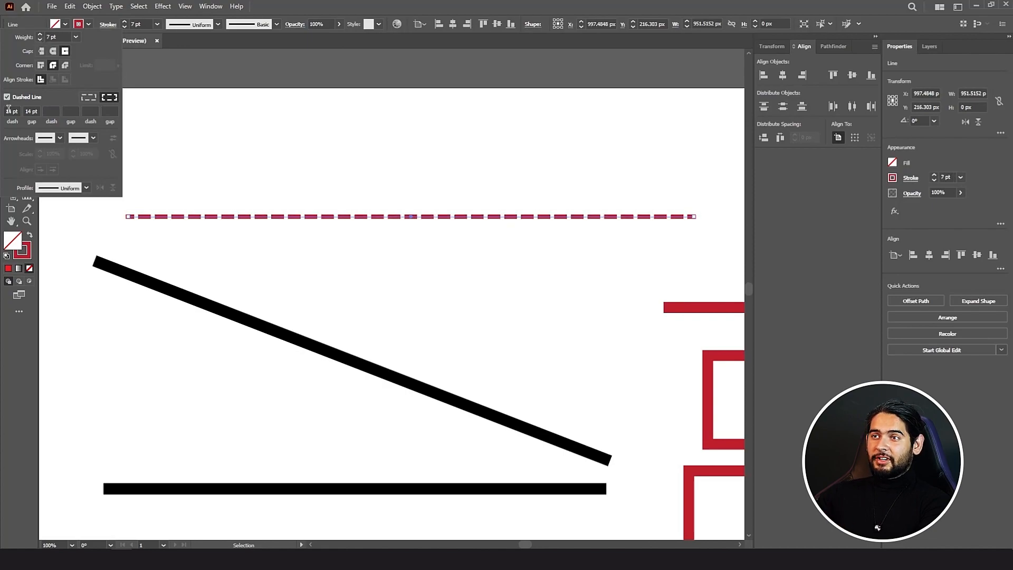
- Set the red line's dash length to 0 pt and its gap to 24 pt
text(0)
key(Return)
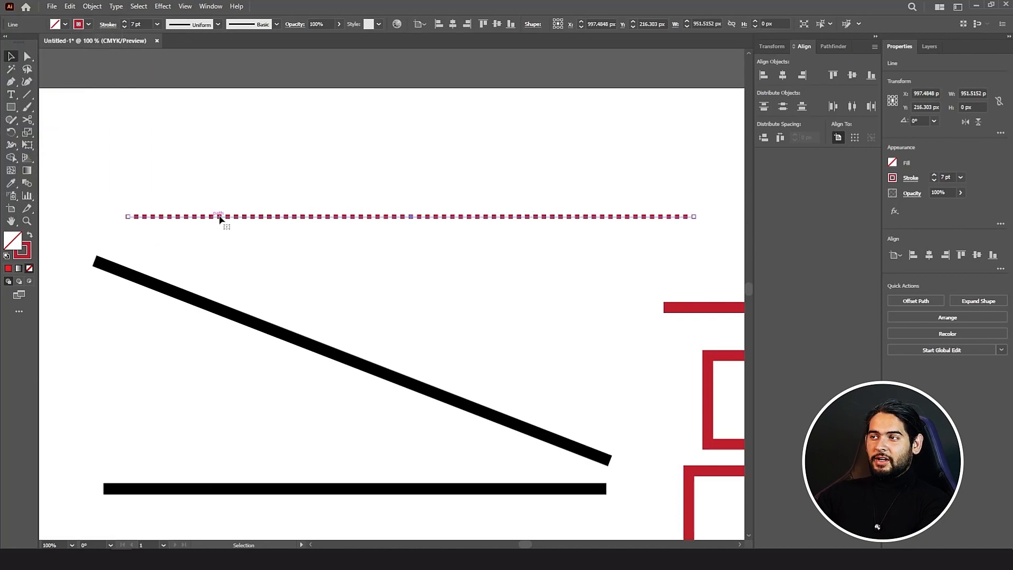
click(107, 24)
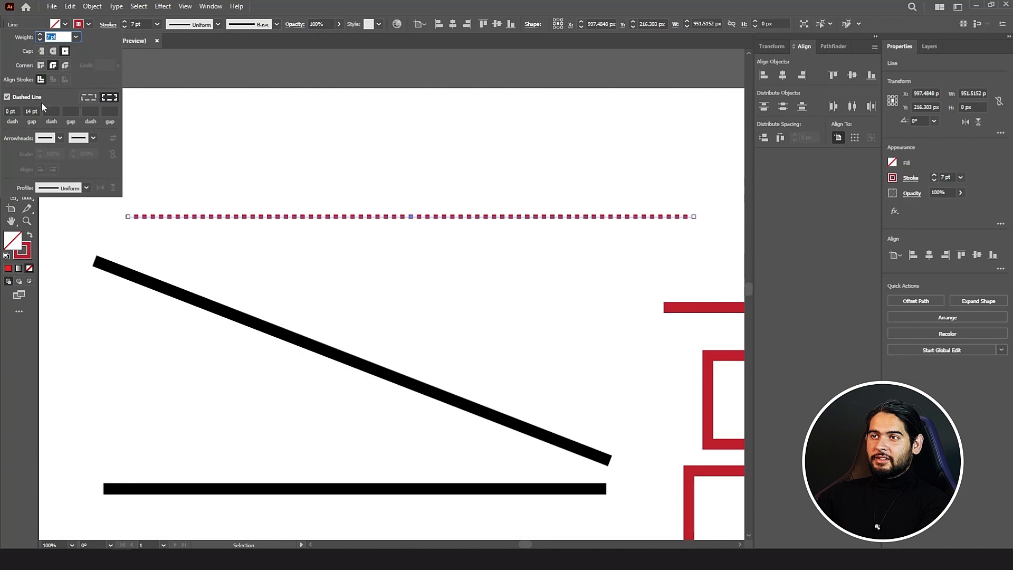
double_click(30, 110)
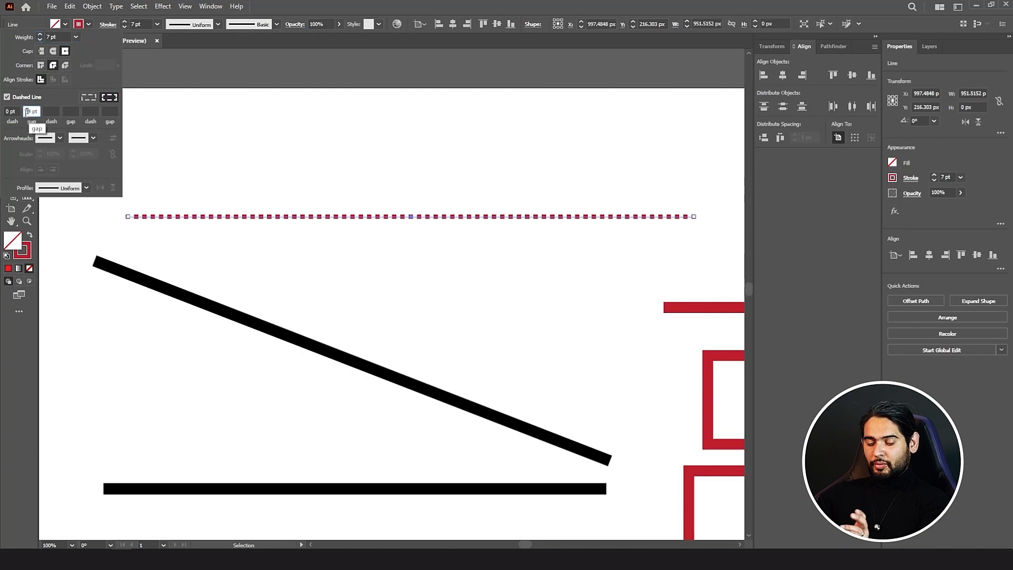
text(24)
key(Tab)
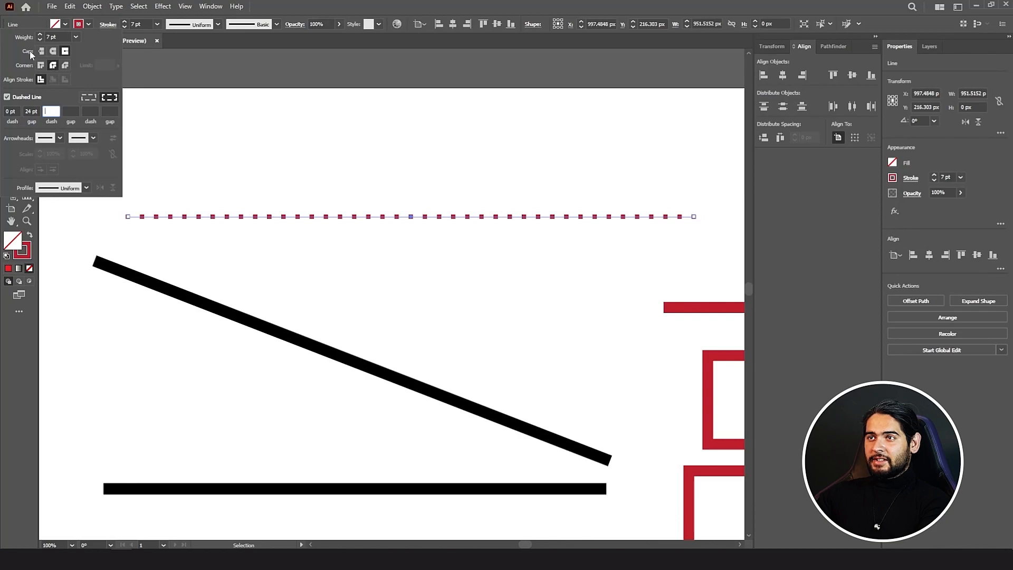
- Compare the round, butt and projecting caps on the red line's dashes, keeping the round cap
click(54, 51)
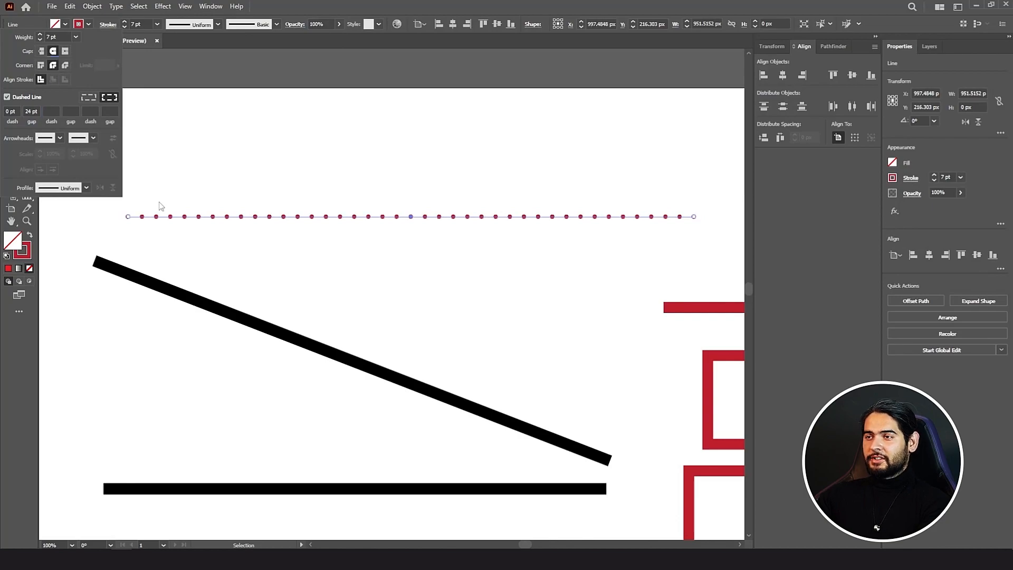
scroll(180, 217, up, 5)
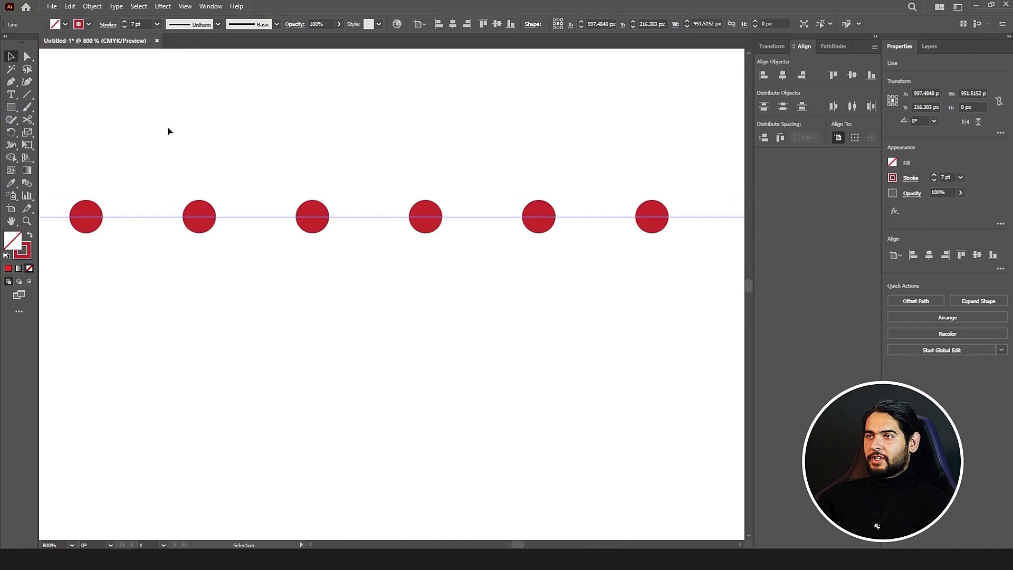
click(110, 25)
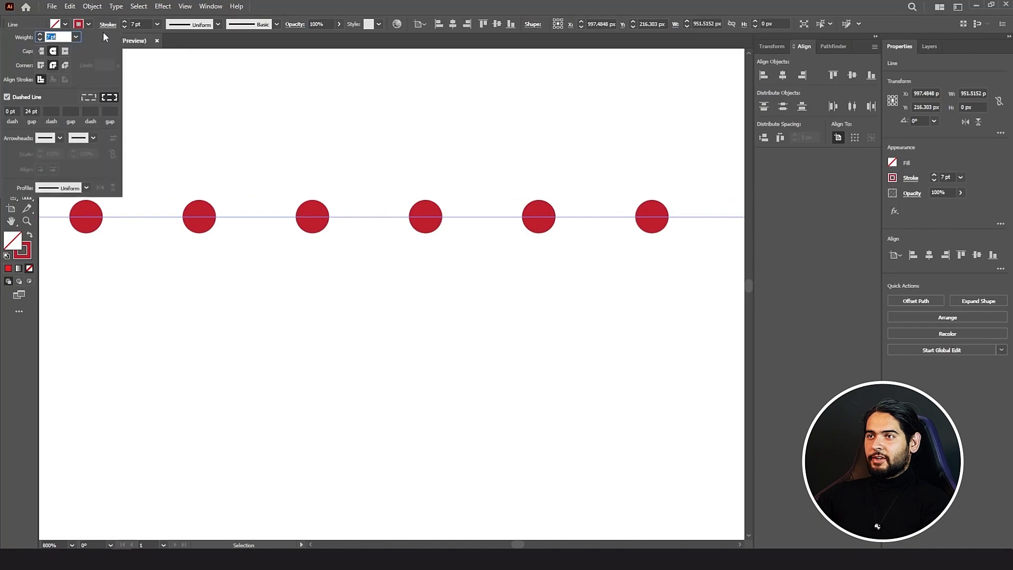
click(41, 51)
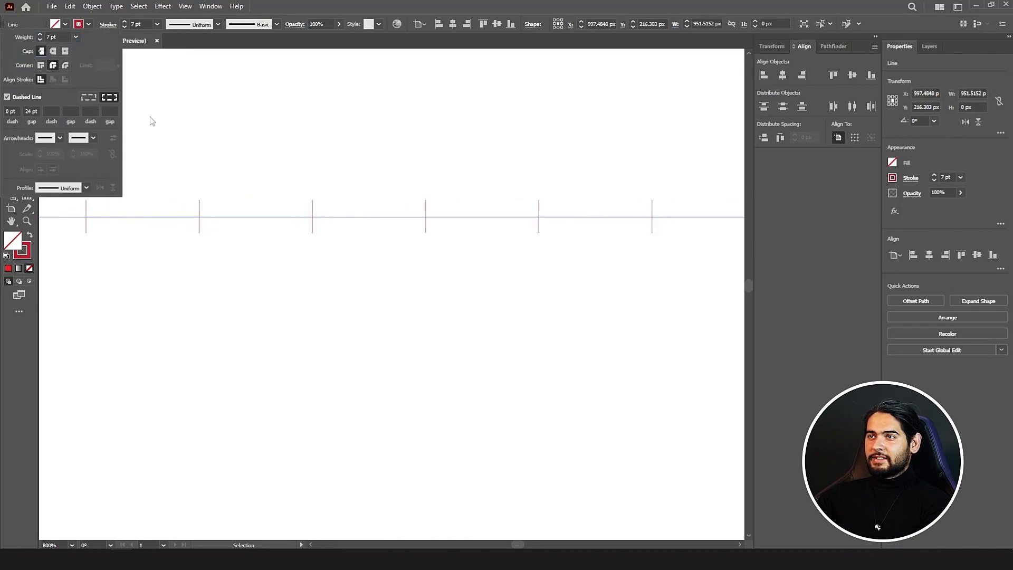
click(65, 52)
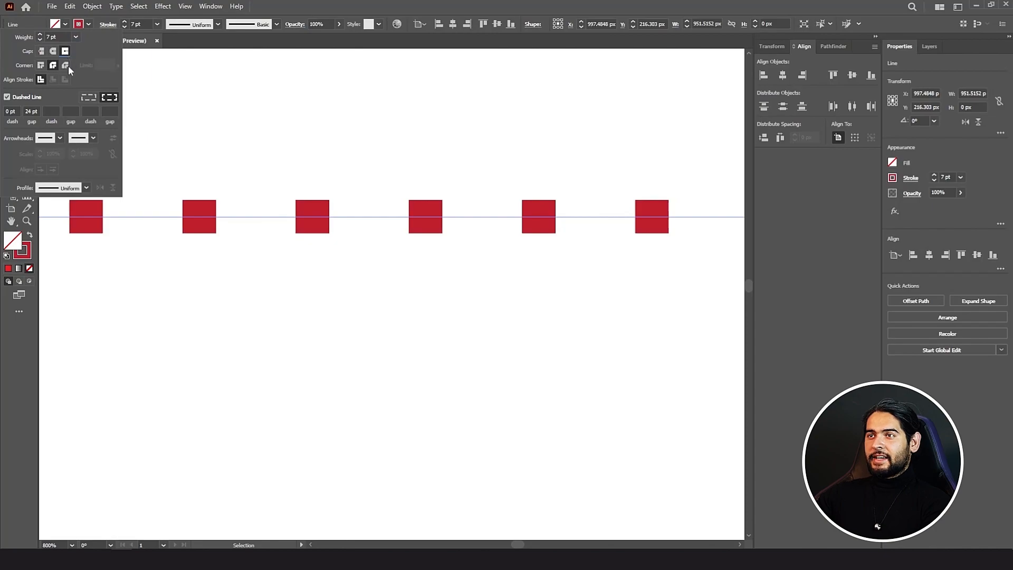
click(53, 51)
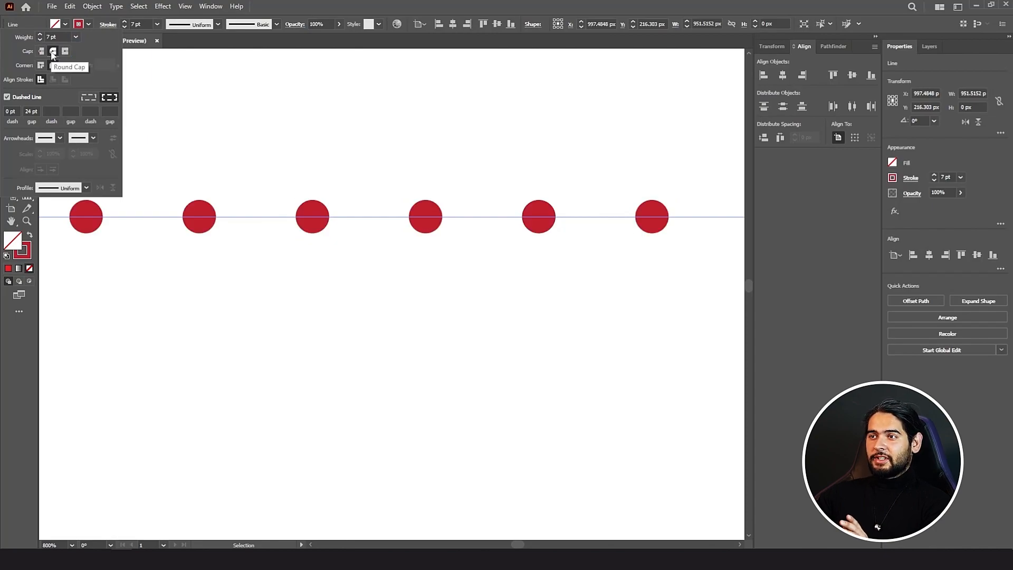
- Try dash lengths of 5 pt and 15 pt on the dotted red line and restore the 0 pt dash
click(7, 111)
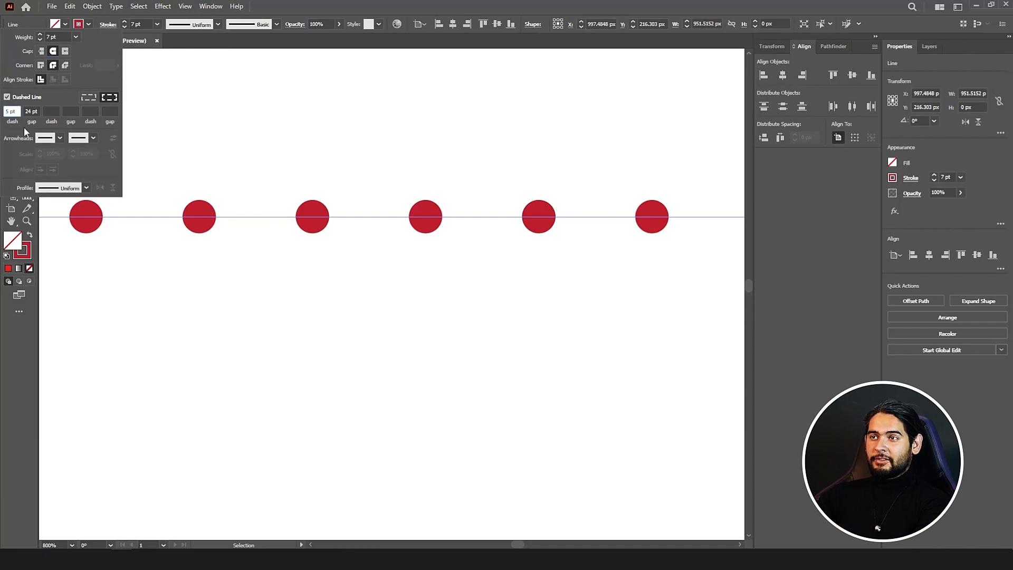
click(48, 112)
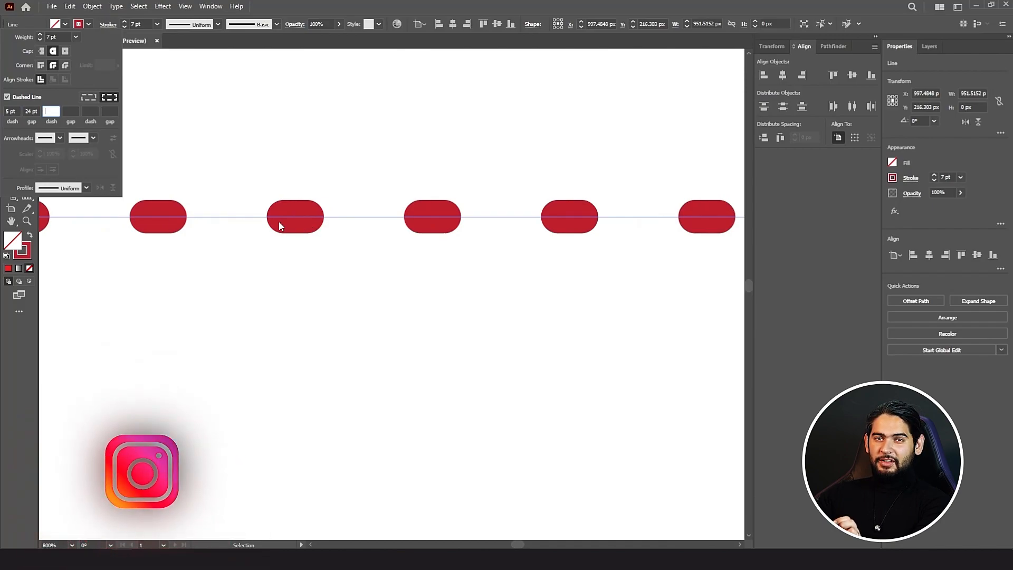
click(7, 110)
text(1)
click(51, 111)
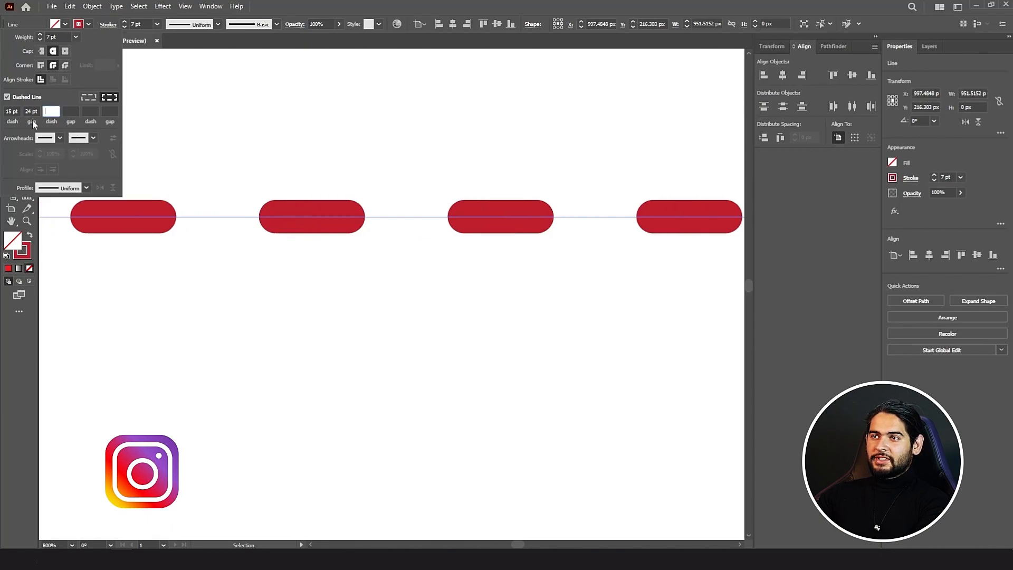
drag(10, 110, 2, 113)
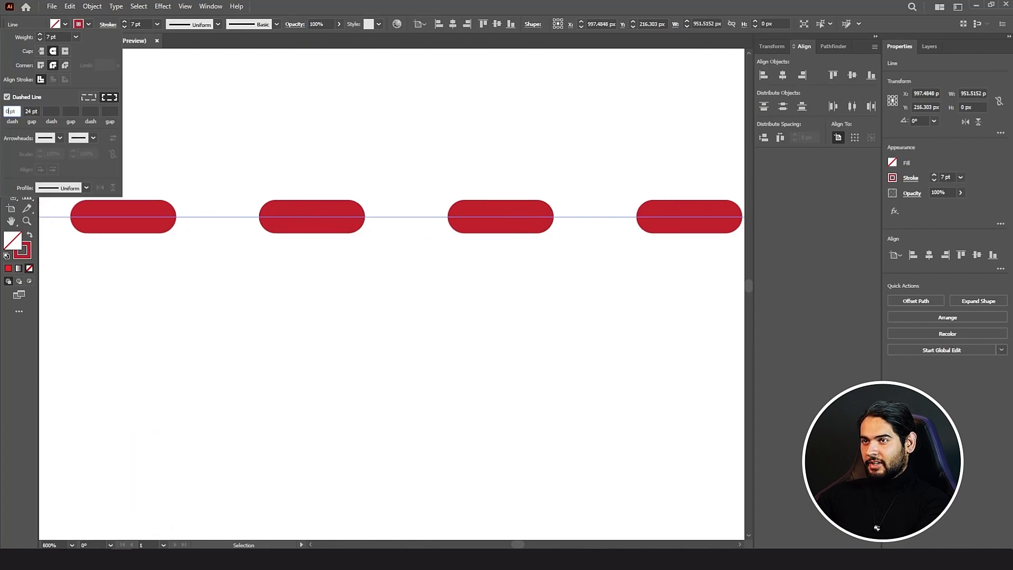
text(0)
key(Return)
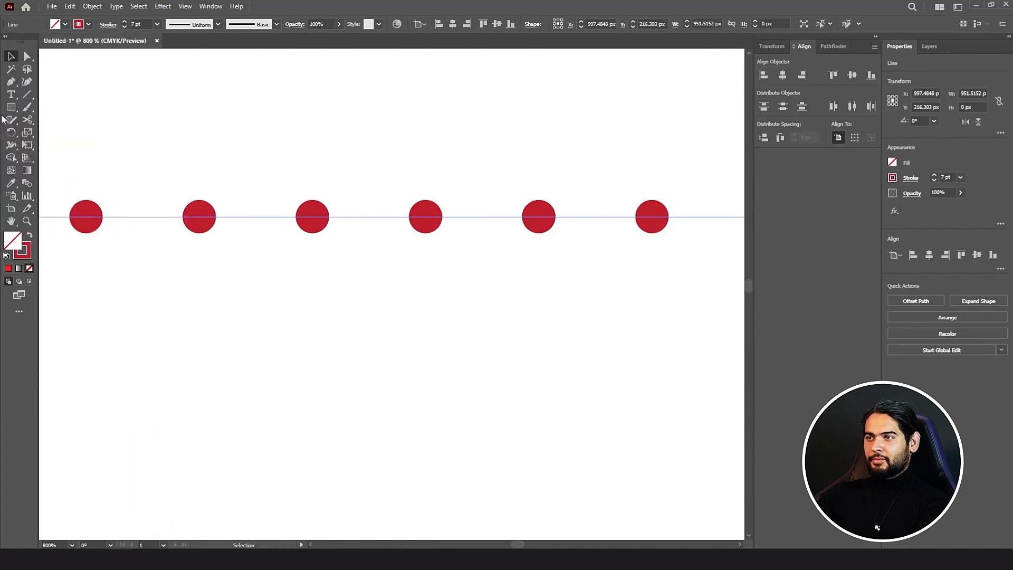
- Increase the dotted red line's stroke weight to 14 pt
click(124, 22)
click(124, 21)
click(124, 21)
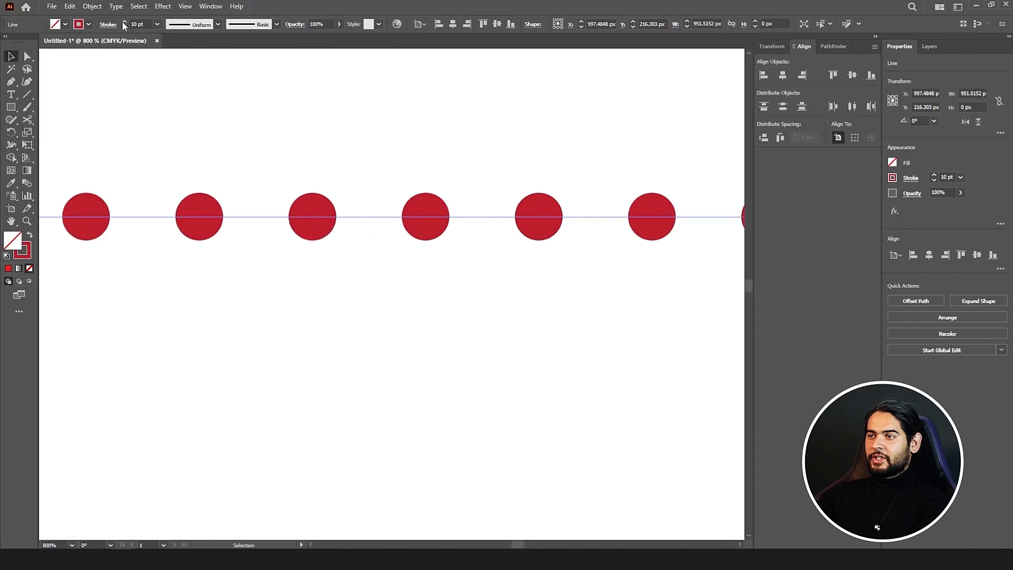
click(124, 22)
click(124, 21)
click(124, 21)
click(124, 22)
key(ctrl+0)
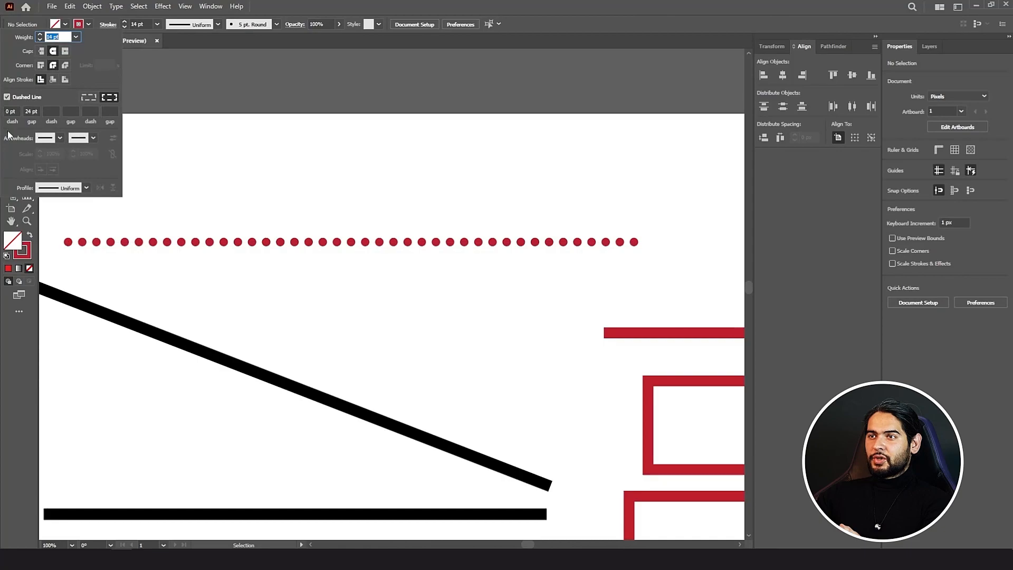
- Add the Arrow 1 arrowhead to the start point of the dotted red line
click(61, 138)
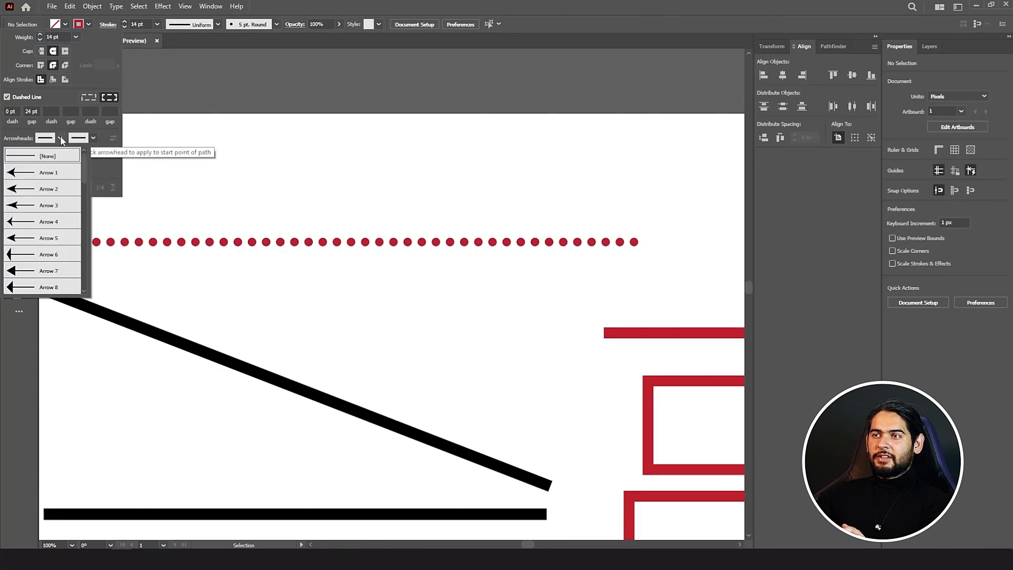
click(22, 175)
click(241, 243)
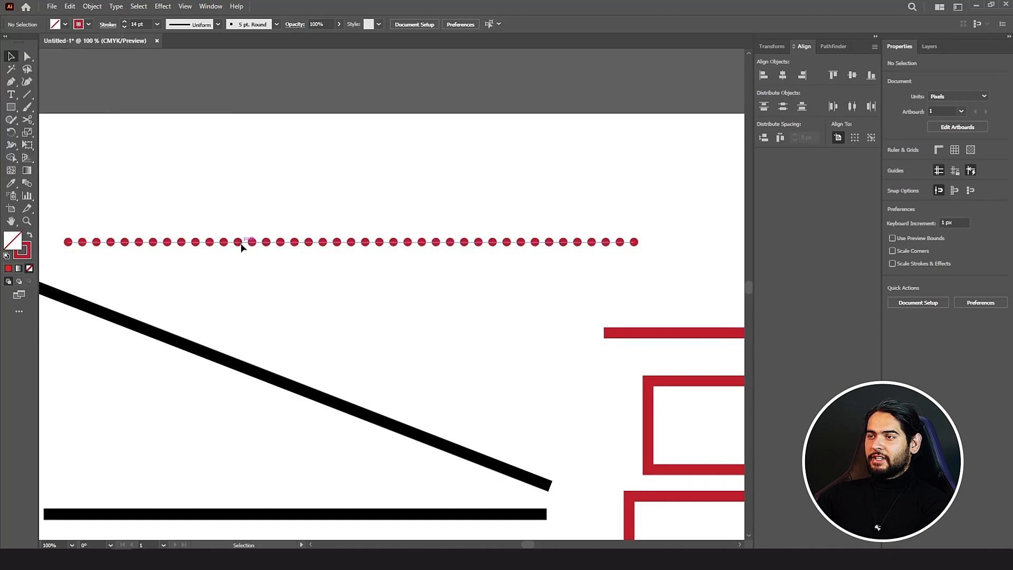
click(241, 243)
click(107, 25)
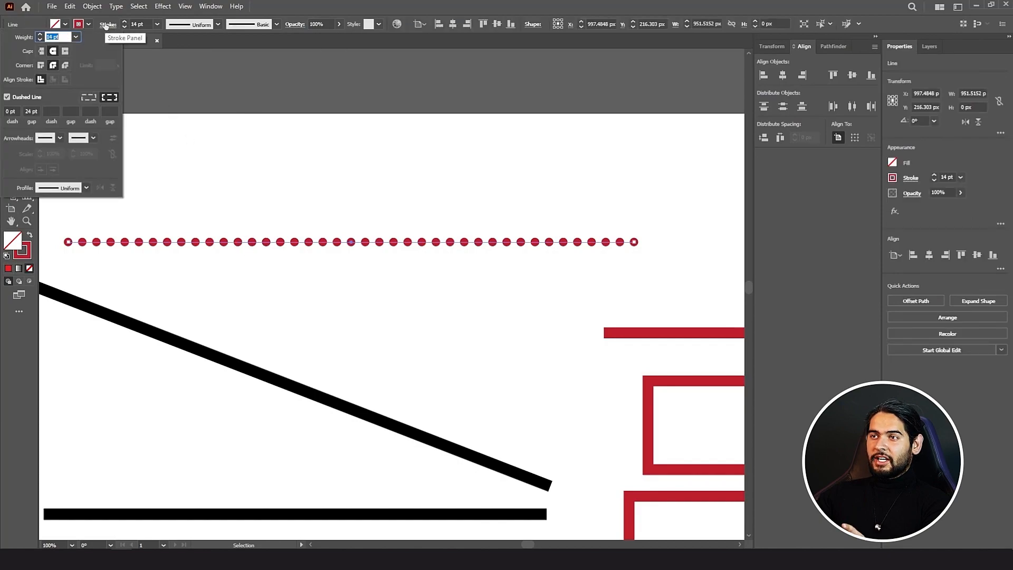
click(53, 138)
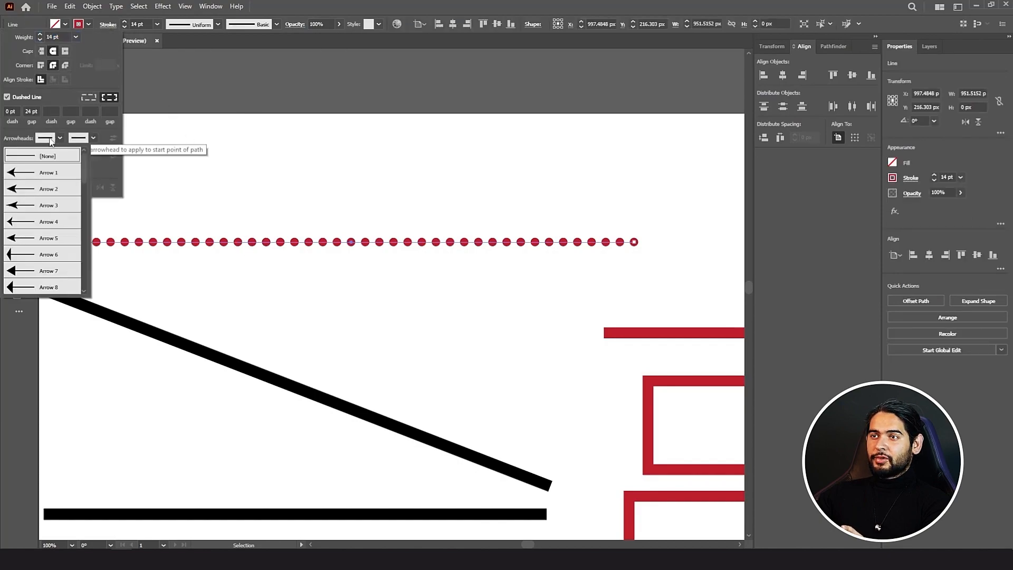
click(20, 177)
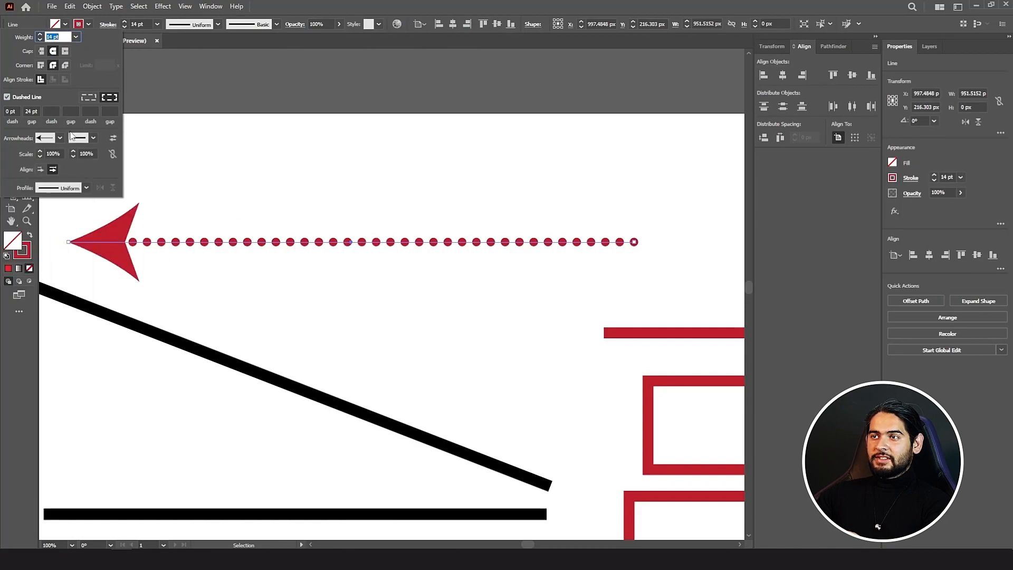
- Add the Arrow 23 arrowhead to the end point of the dotted red line
click(86, 136)
scroll(53, 246, down, 6)
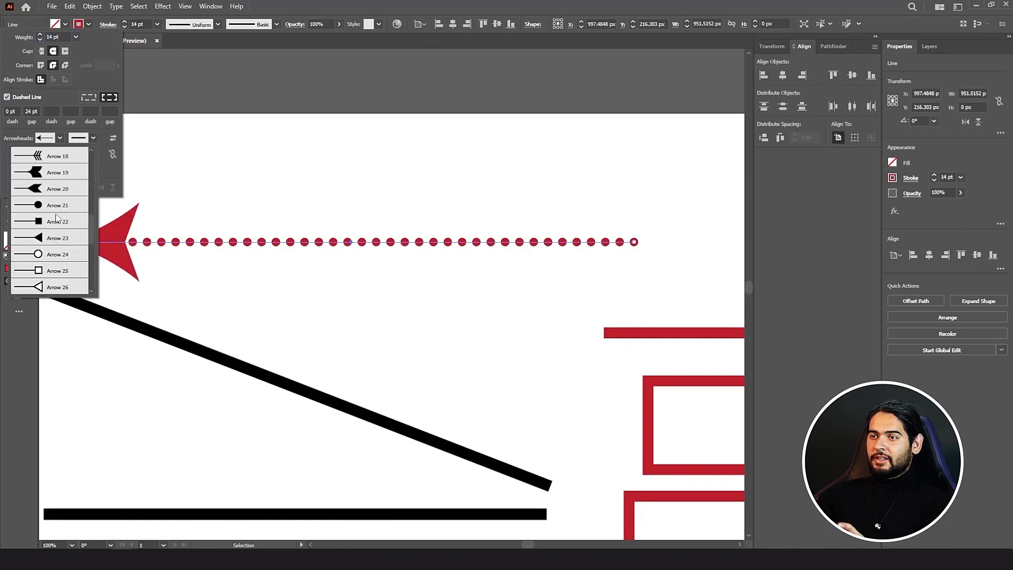
click(41, 238)
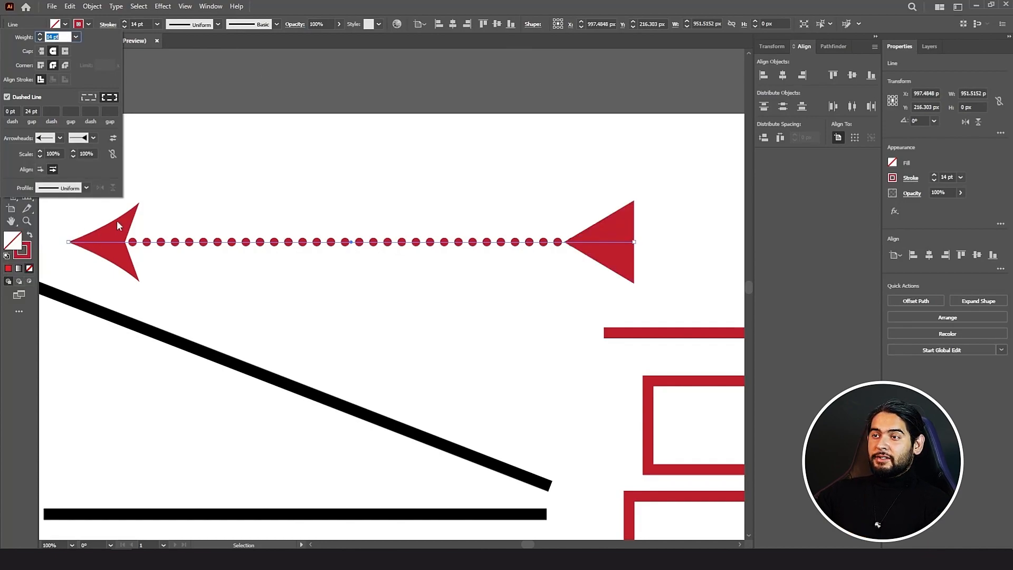
- Try heavier stroke weights on the dotted red arrow line, then settle on 15 pt
click(124, 22)
click(124, 23)
click(124, 23)
click(125, 23)
click(124, 22)
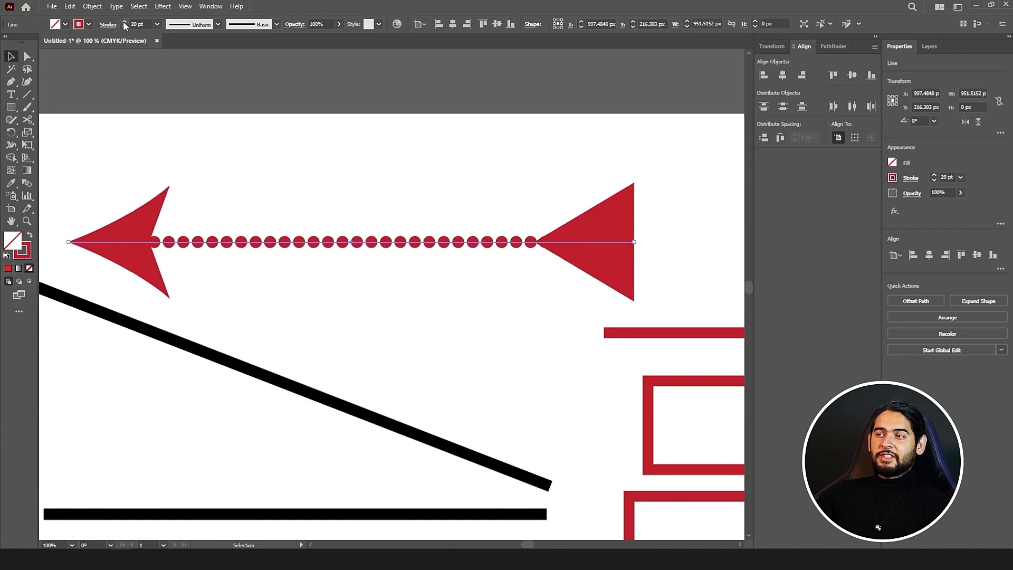
click(124, 22)
click(125, 23)
click(124, 23)
click(125, 23)
click(125, 27)
click(124, 27)
click(124, 27)
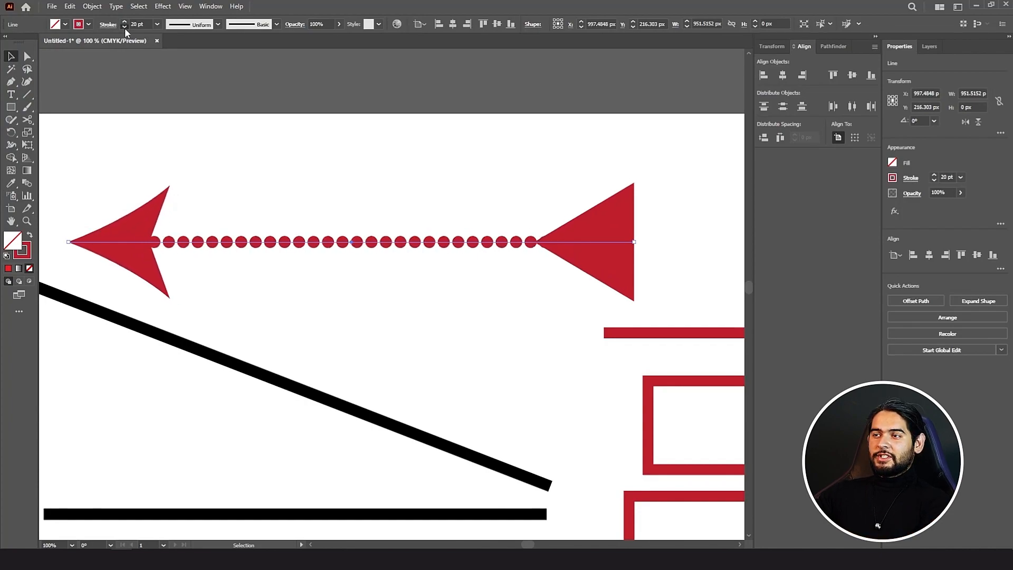
click(125, 27)
click(125, 27)
click(125, 27)
click(124, 27)
click(125, 28)
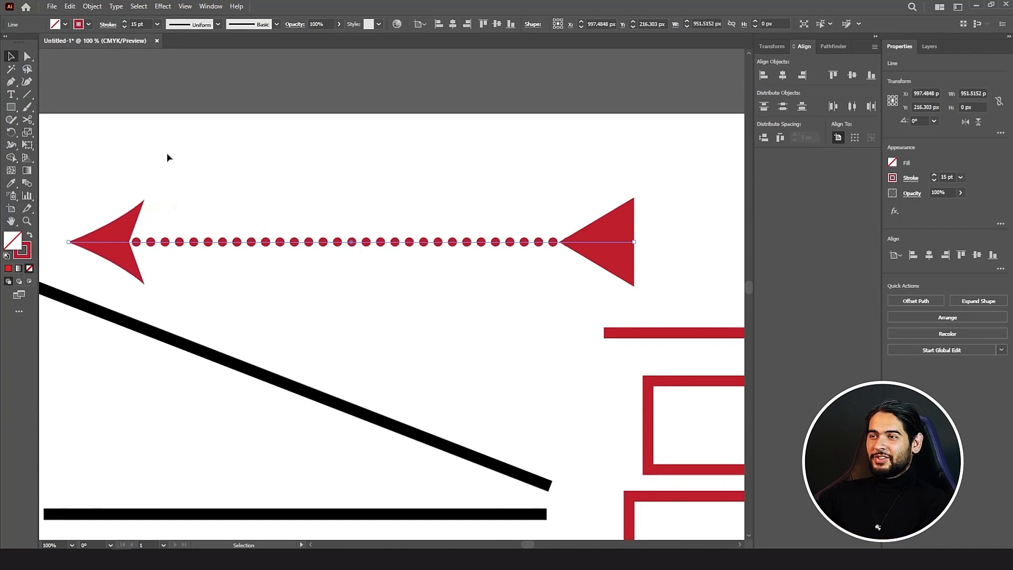
- Change the arrowhead at the end point of the dotted red line to Arrow 1
click(111, 27)
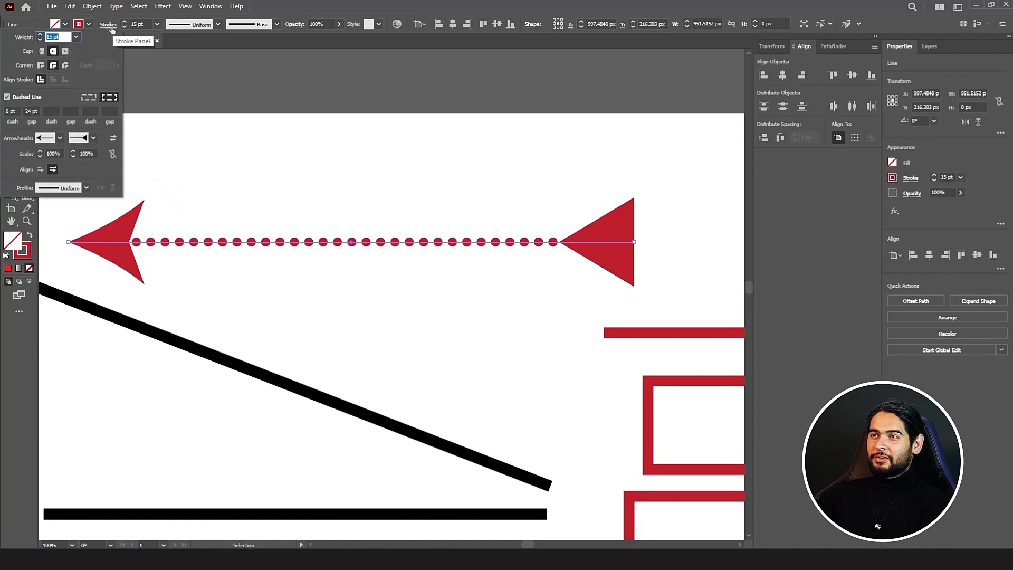
click(93, 138)
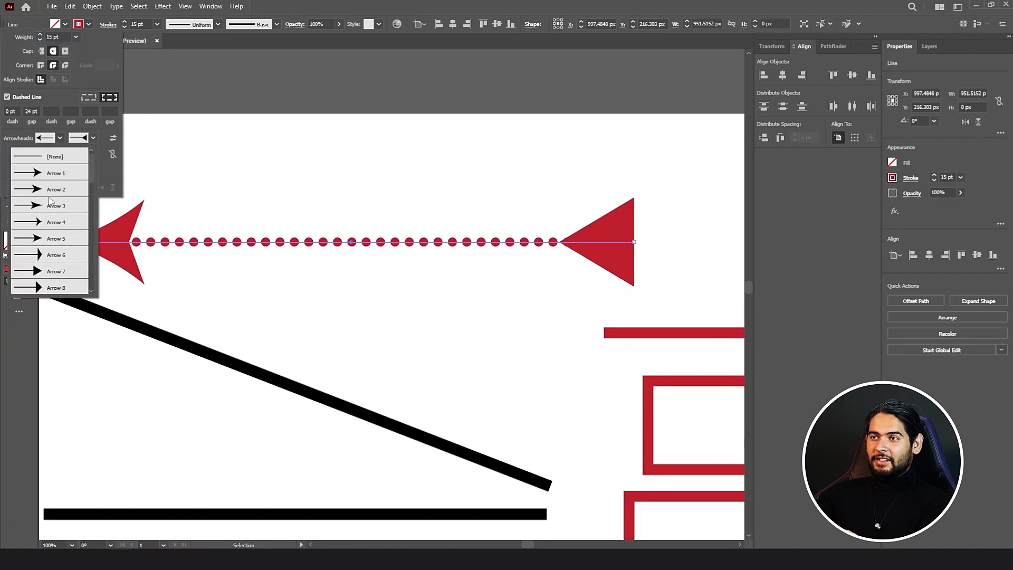
click(53, 174)
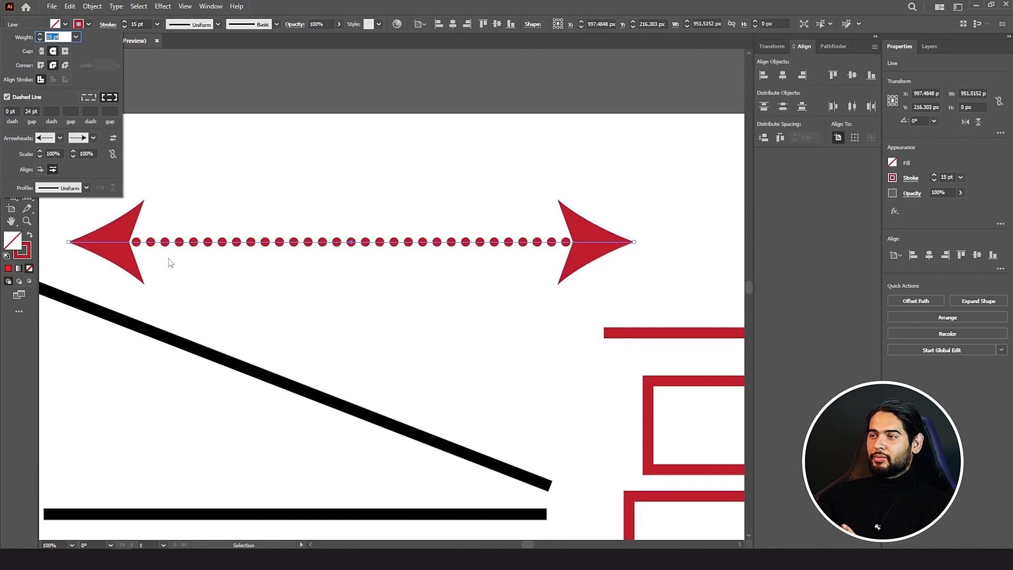
click(156, 78)
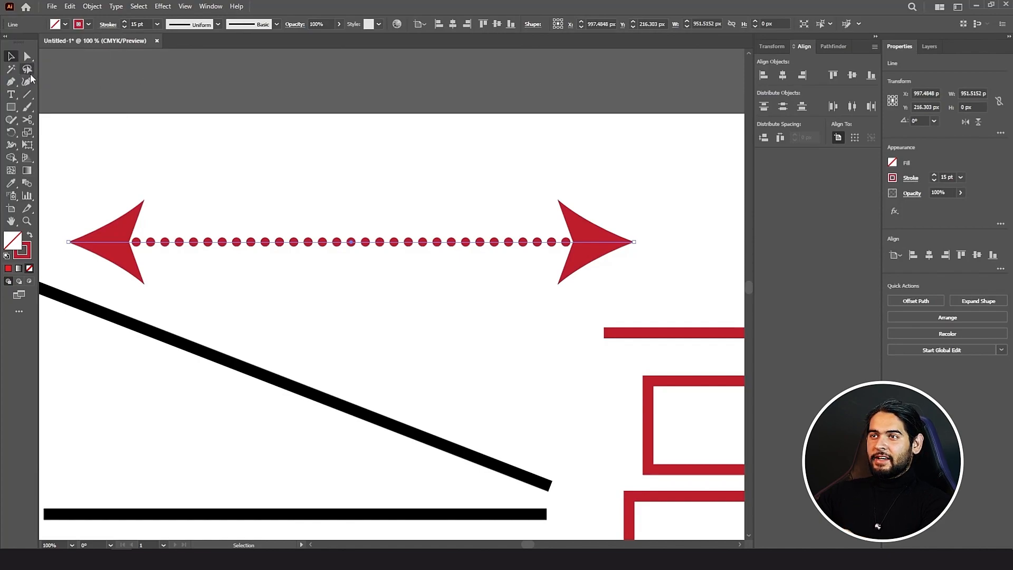
- Move the dotted line's start anchor to about X 684, Y 113 px and bend the line into a downward arc with the Anchor Point tool
click(27, 59)
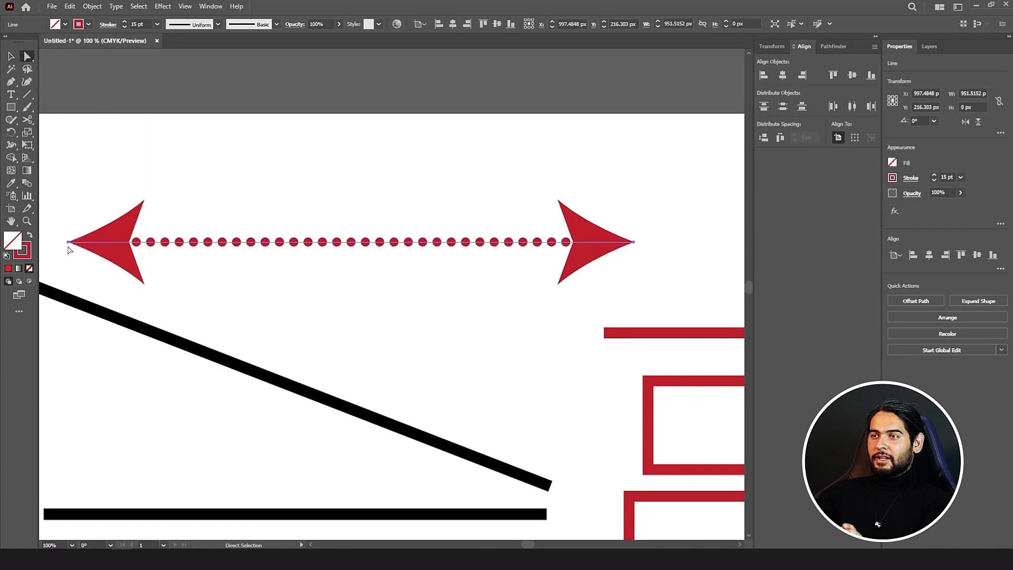
drag(70, 243, 164, 181)
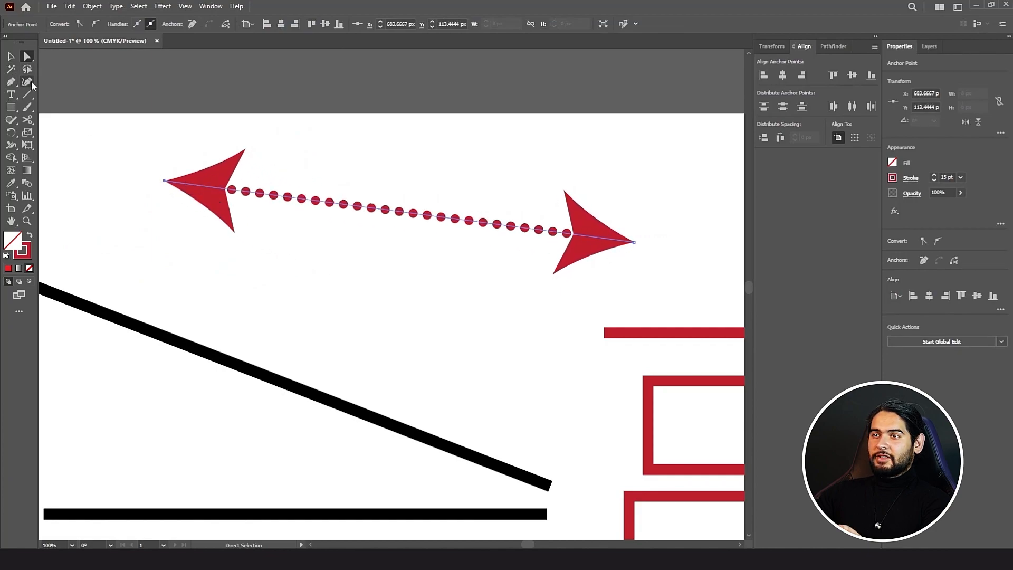
click(10, 82)
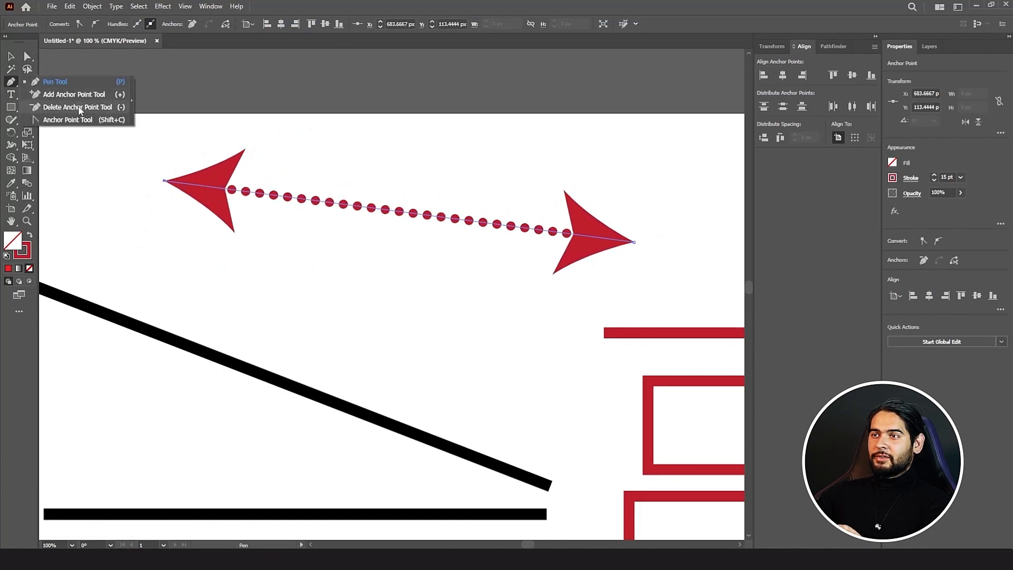
click(68, 119)
drag(165, 181, 371, 509)
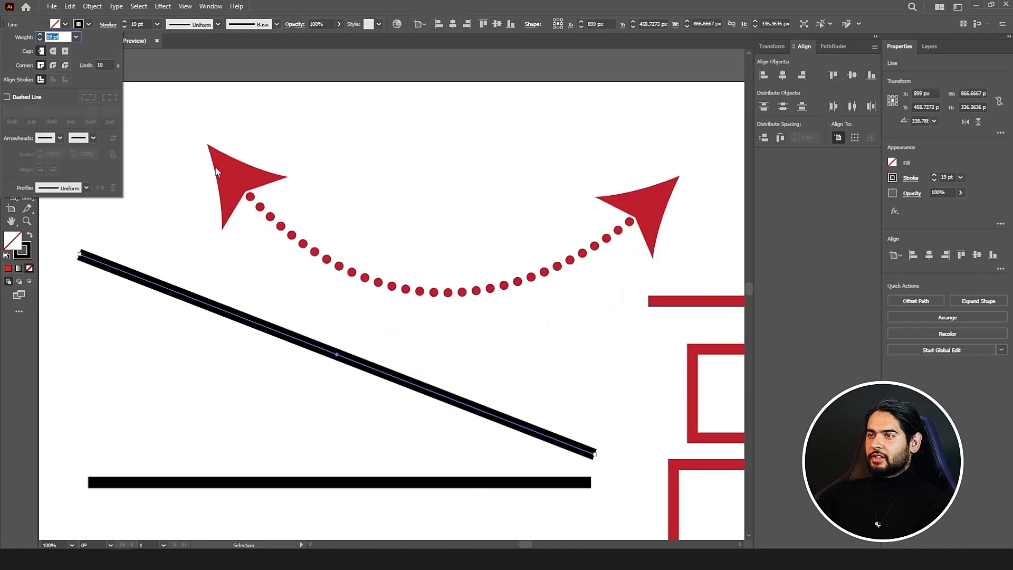
- Scale the start arrowhead of the curved dotted red line down to 28%
click(216, 172)
click(236, 176)
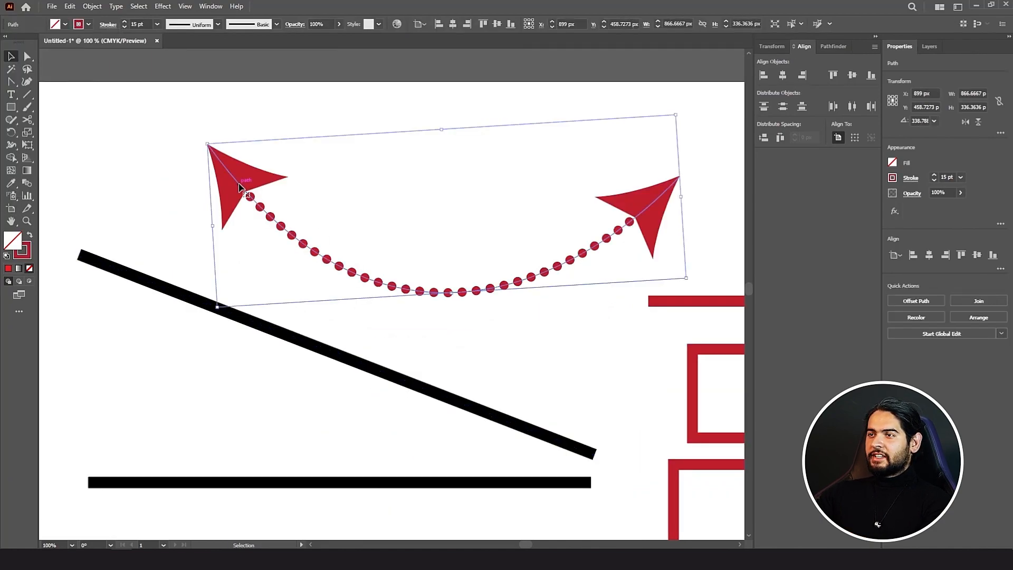
click(113, 25)
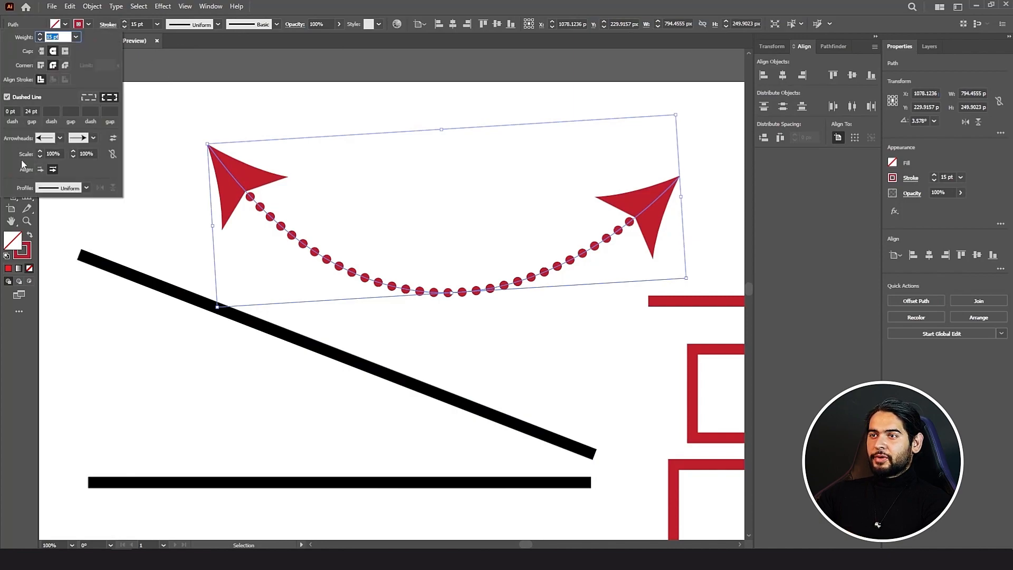
click(40, 156)
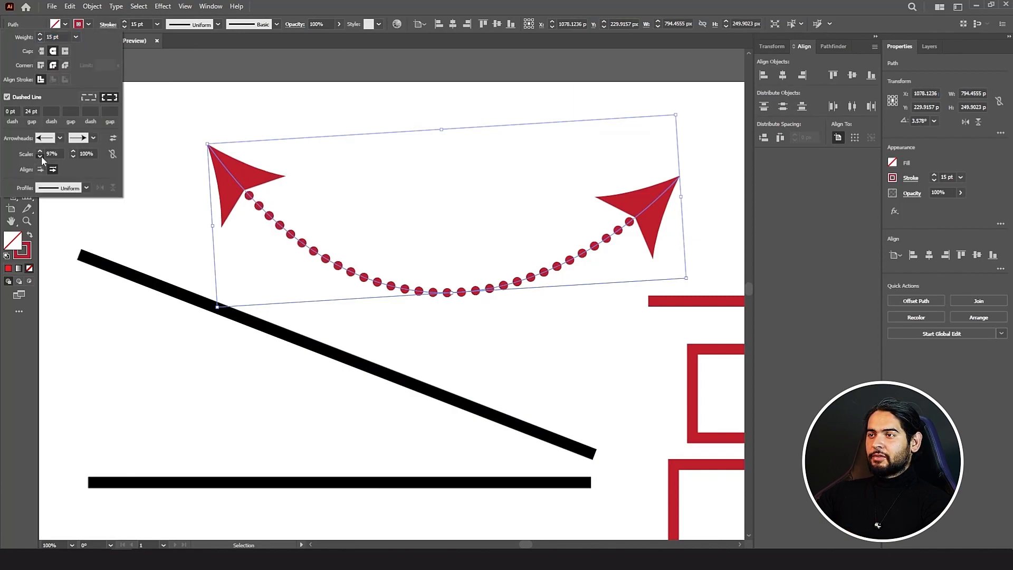
click(41, 156)
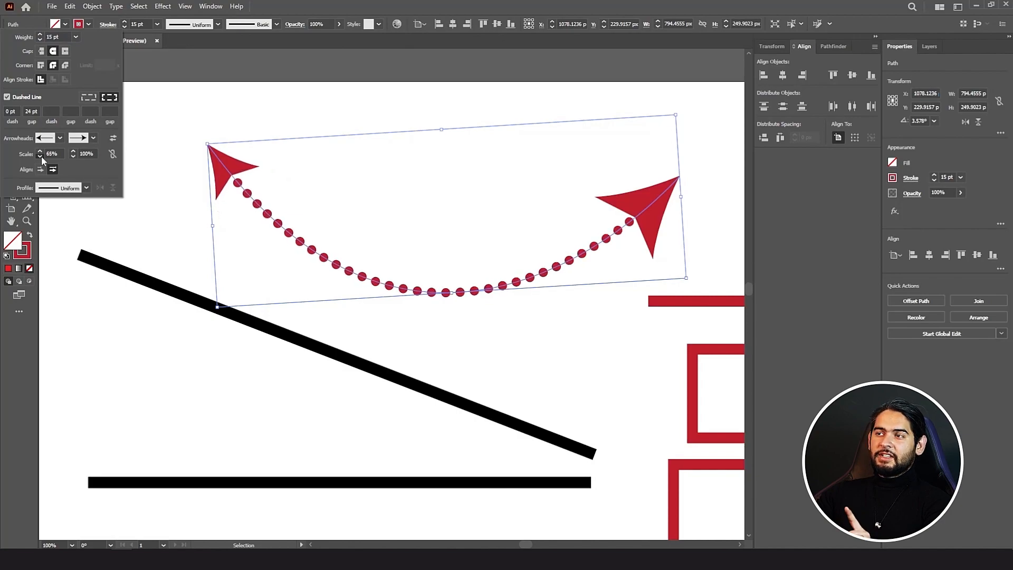
click(41, 157)
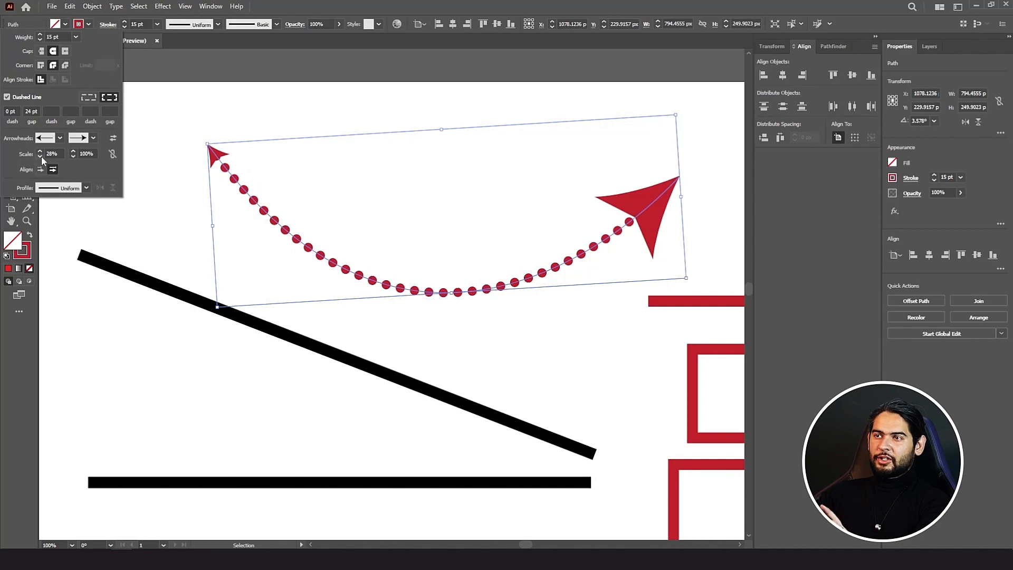
- Try a larger scale for the curved line's end arrowhead, then reduce it to 90%
click(73, 152)
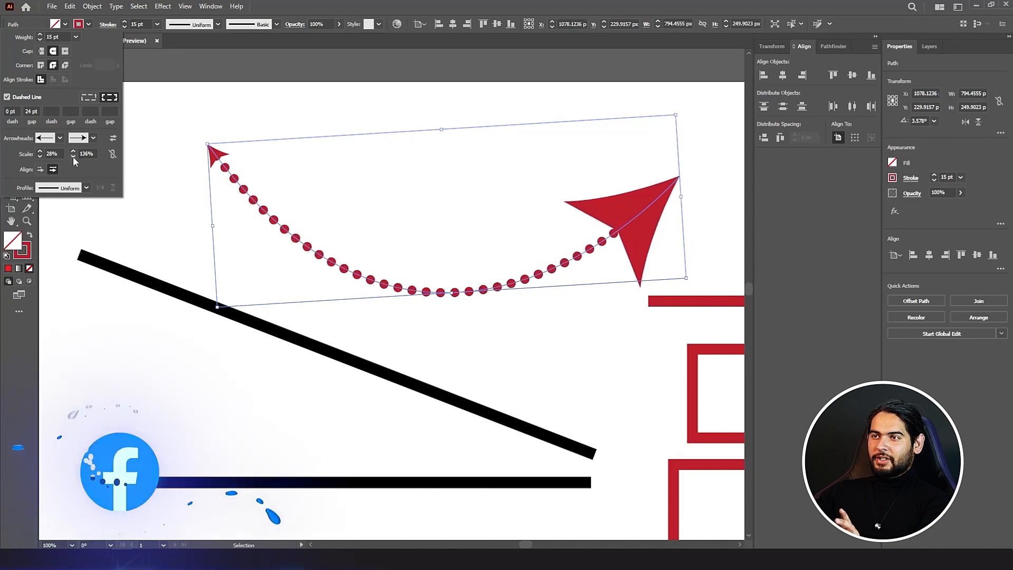
click(73, 156)
click(73, 157)
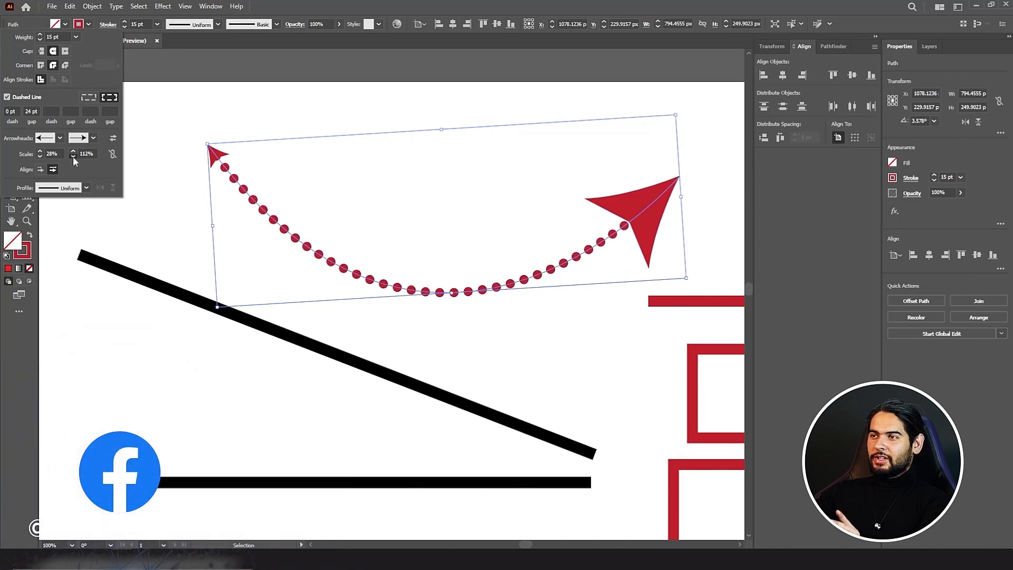
- Compare extending the arrowheads beyond the path's ends with placing their tips at the ends, keeping the tips at the ends
scroll(220, 177, up, 5)
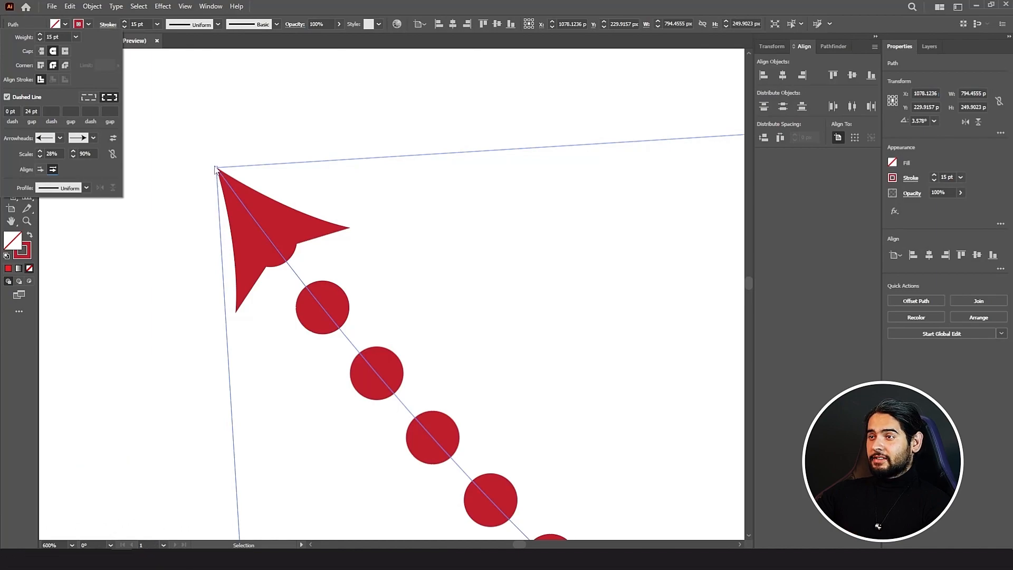
click(40, 170)
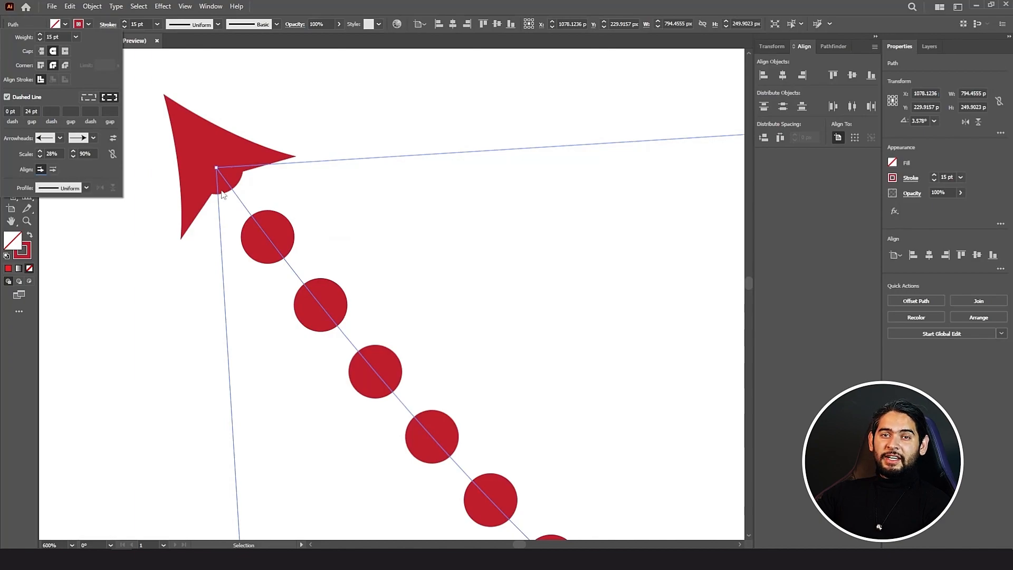
click(52, 170)
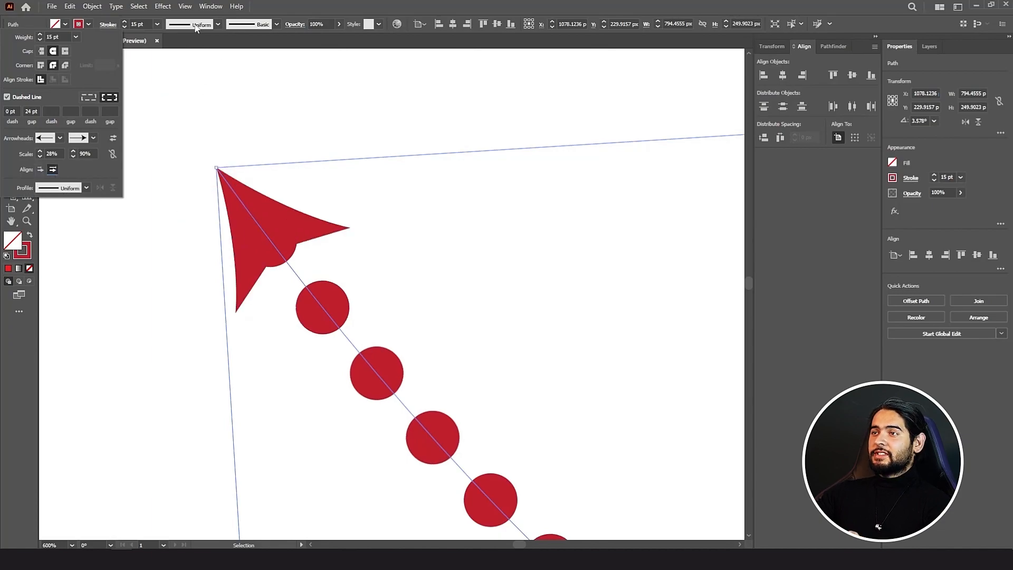
click(85, 187)
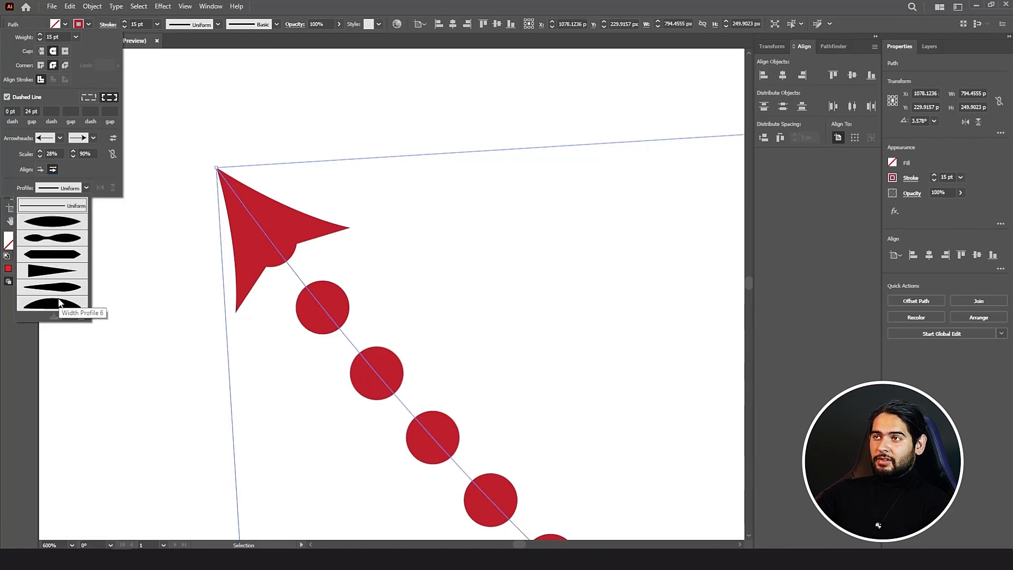
click(216, 27)
click(217, 27)
click(216, 26)
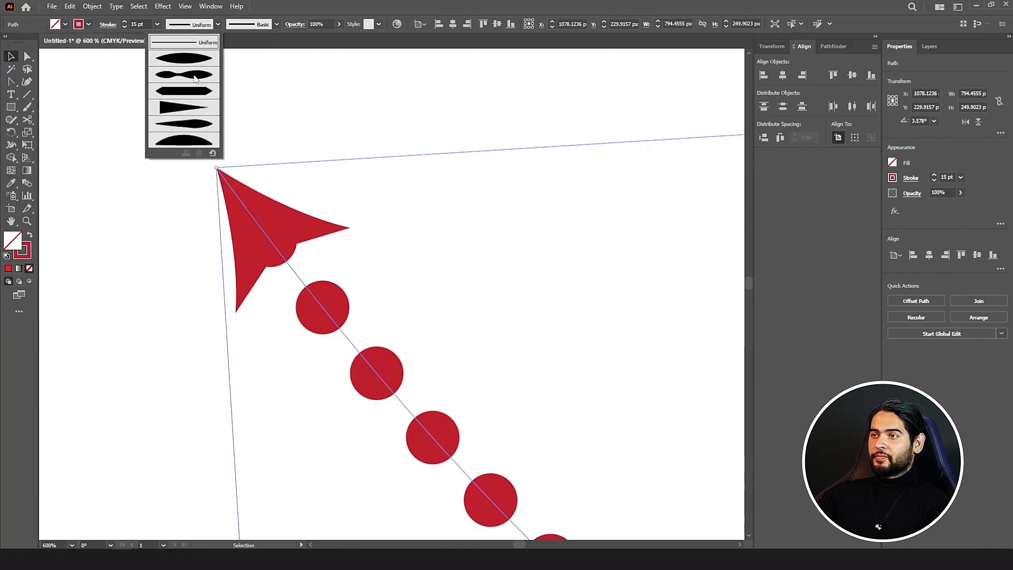
click(111, 217)
- Apply the lens-shaped variable width profile, tapered at both ends, to the diagonal black line
scroll(117, 219, down, 4)
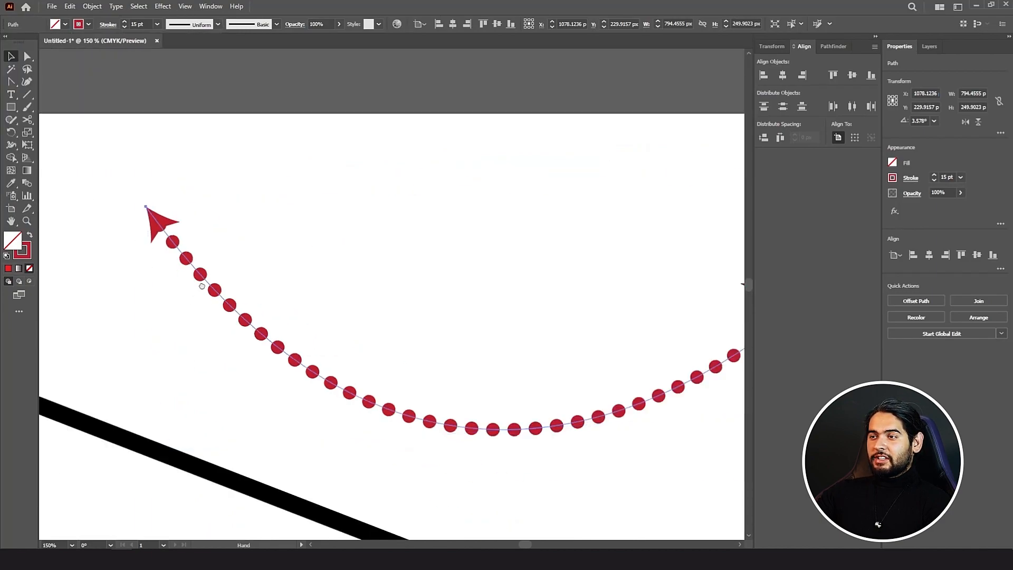
drag(202, 285, 338, 145)
scroll(275, 232, down, 1)
drag(279, 231, 215, 202)
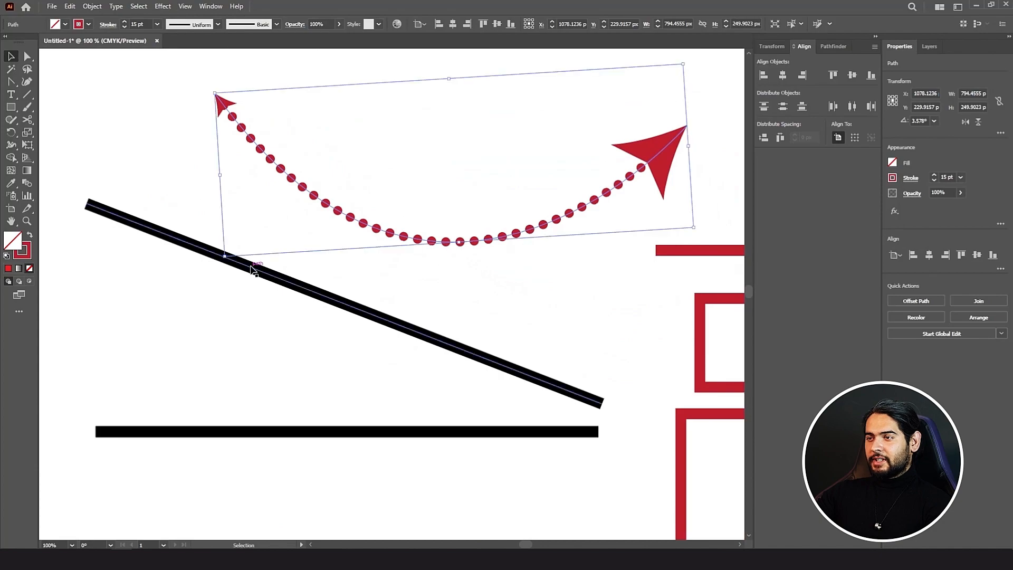
click(251, 266)
click(217, 25)
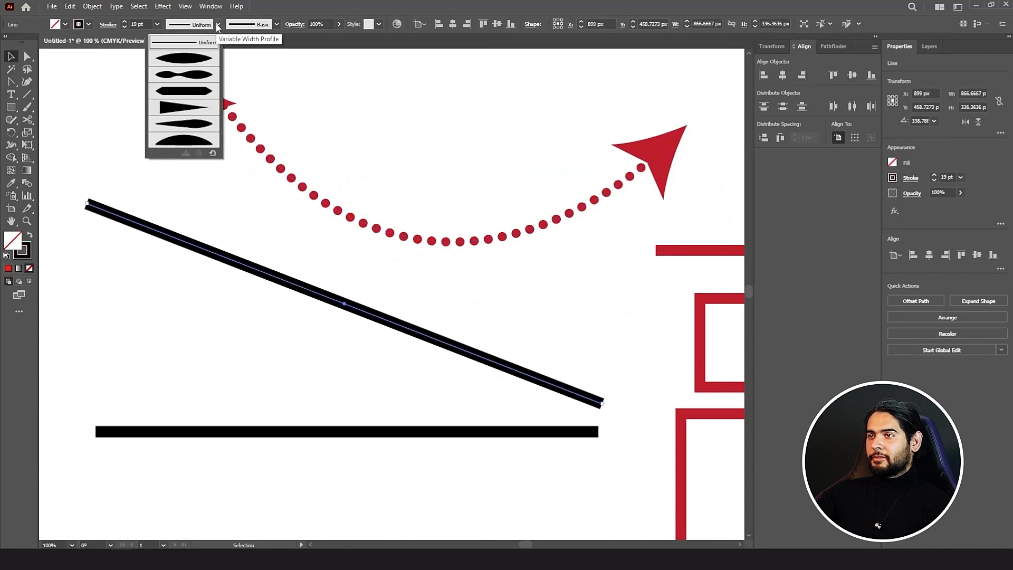
click(183, 59)
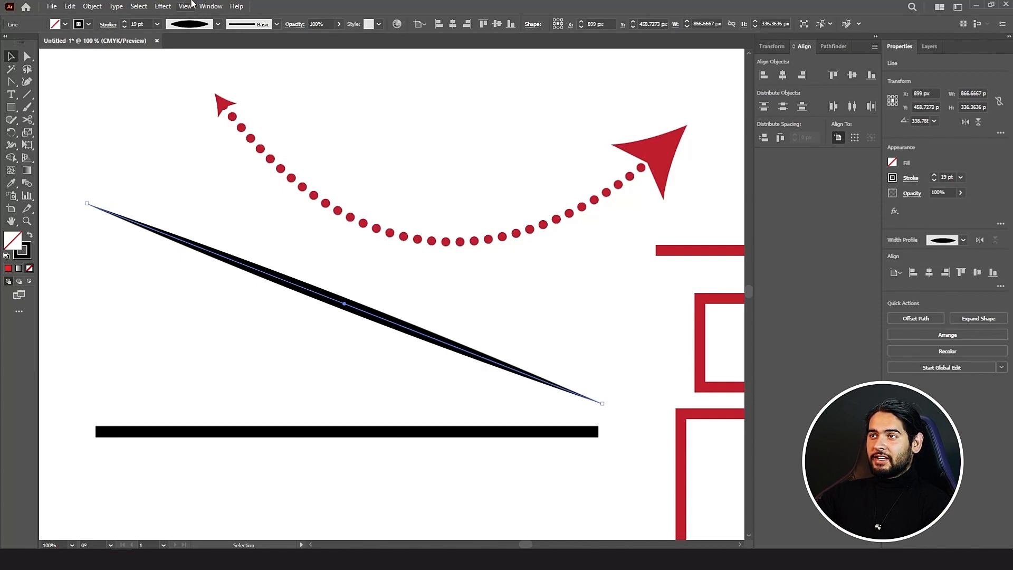
- Try the double-bulge width profile on the diagonal black line, then apply the profile that tapers to a point at one end
click(219, 25)
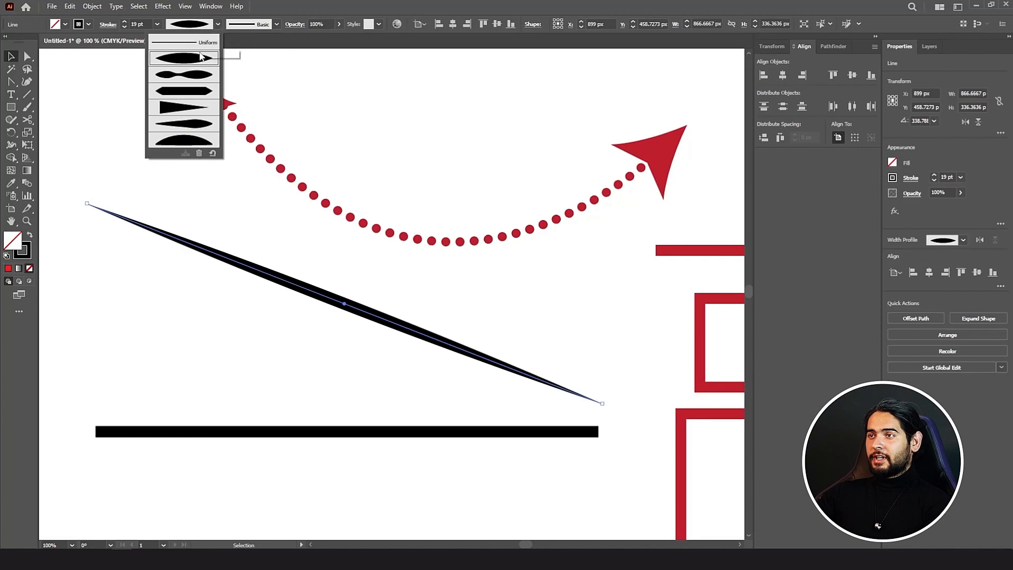
click(193, 76)
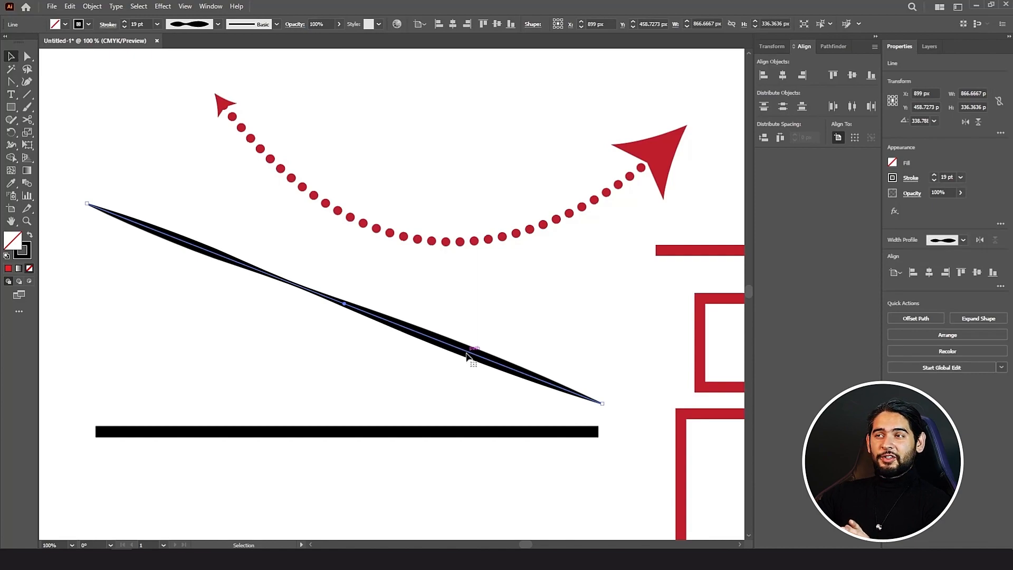
click(219, 24)
click(191, 108)
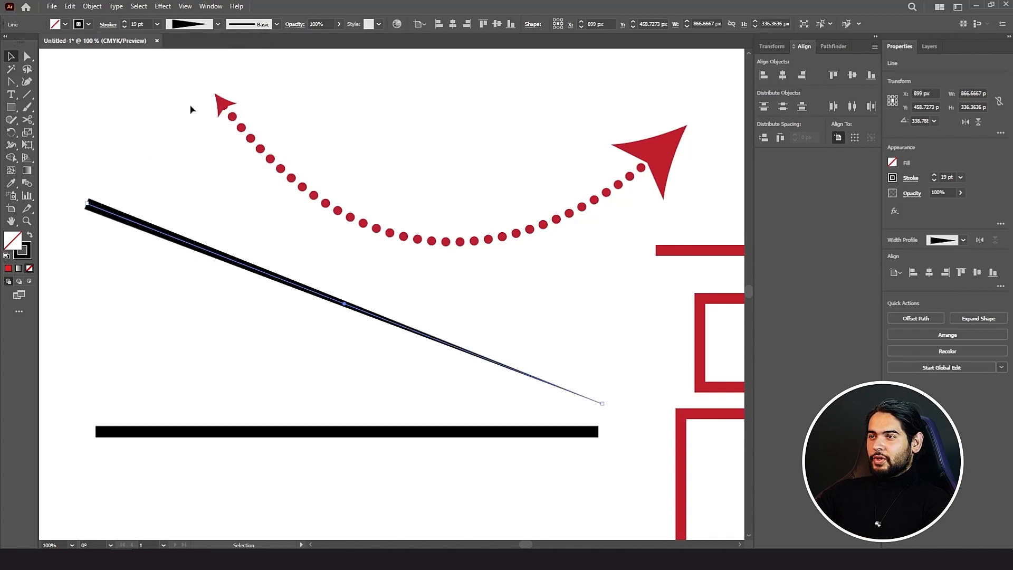
click(315, 163)
- Apply the one-end tapered width profile to the curved dotted red line
click(228, 117)
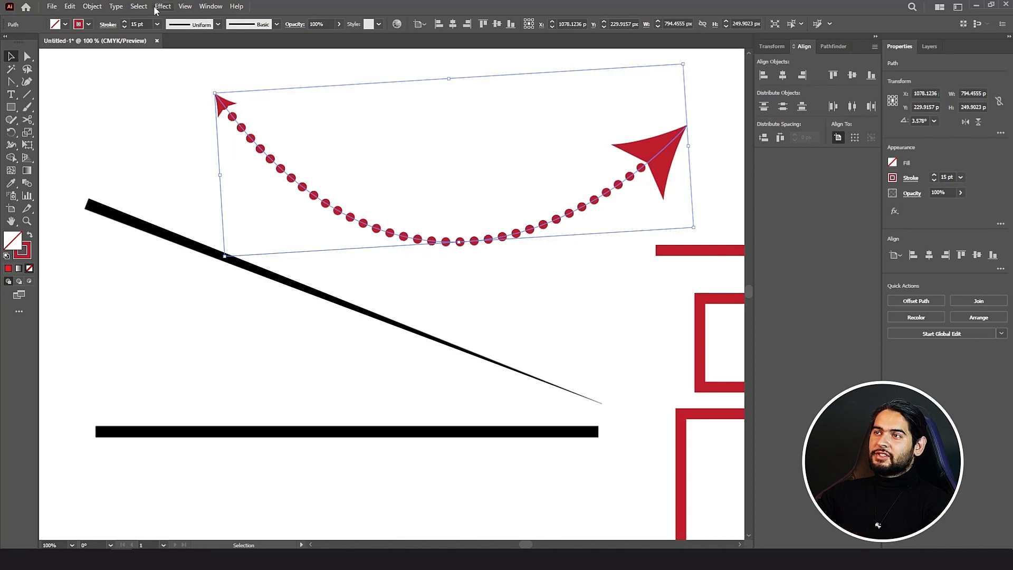
click(216, 24)
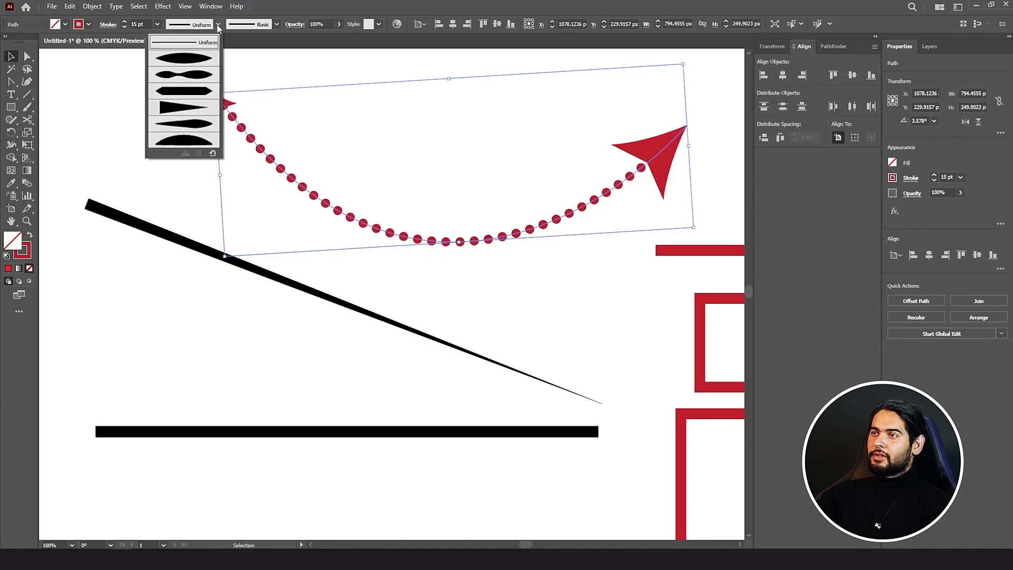
click(190, 102)
click(188, 104)
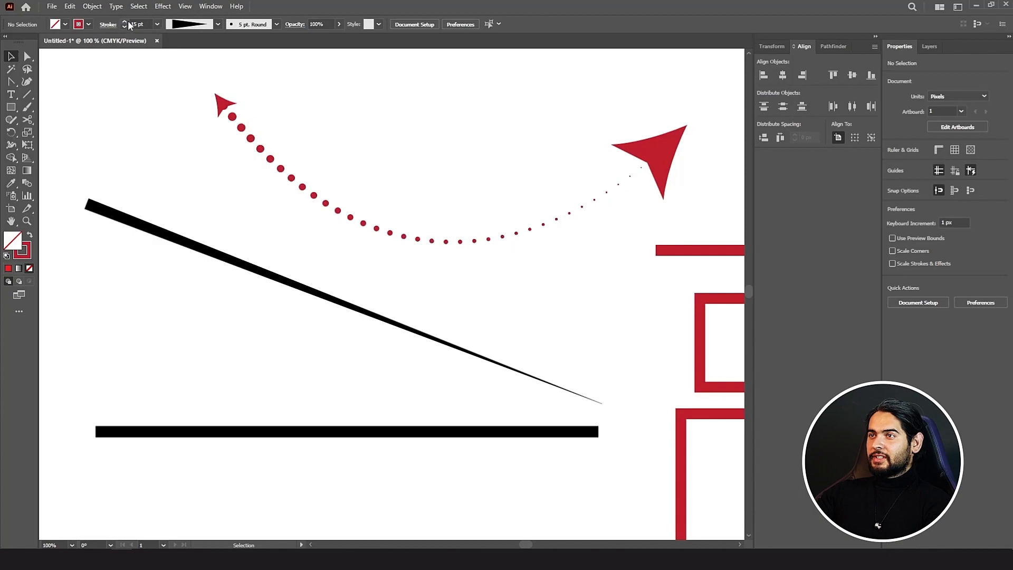
- Increase the curved dotted red line's stroke weight to 23 pt
click(260, 148)
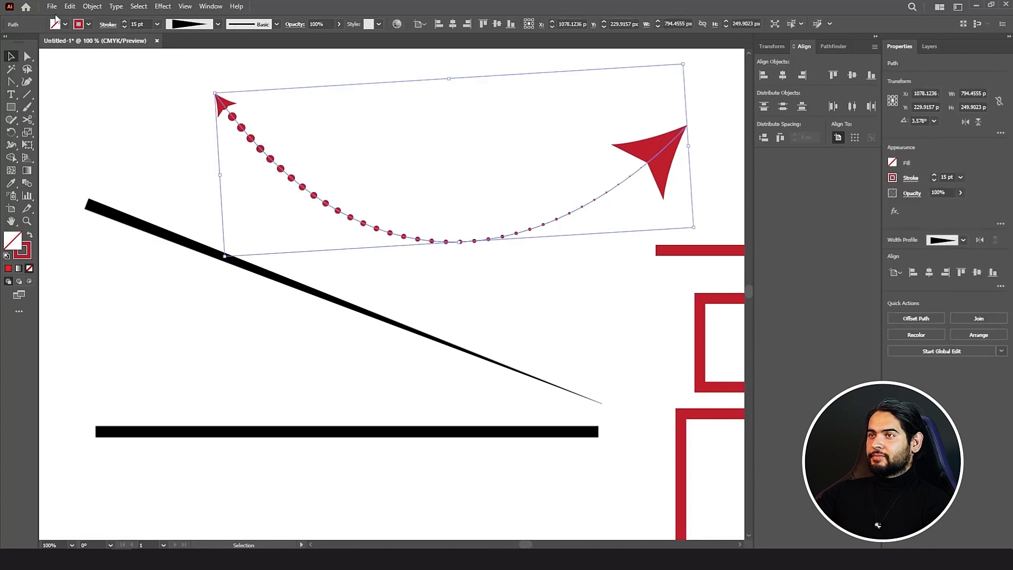
click(124, 22)
click(124, 22)
click(124, 22)
click(124, 22)
click(124, 22)
click(124, 22)
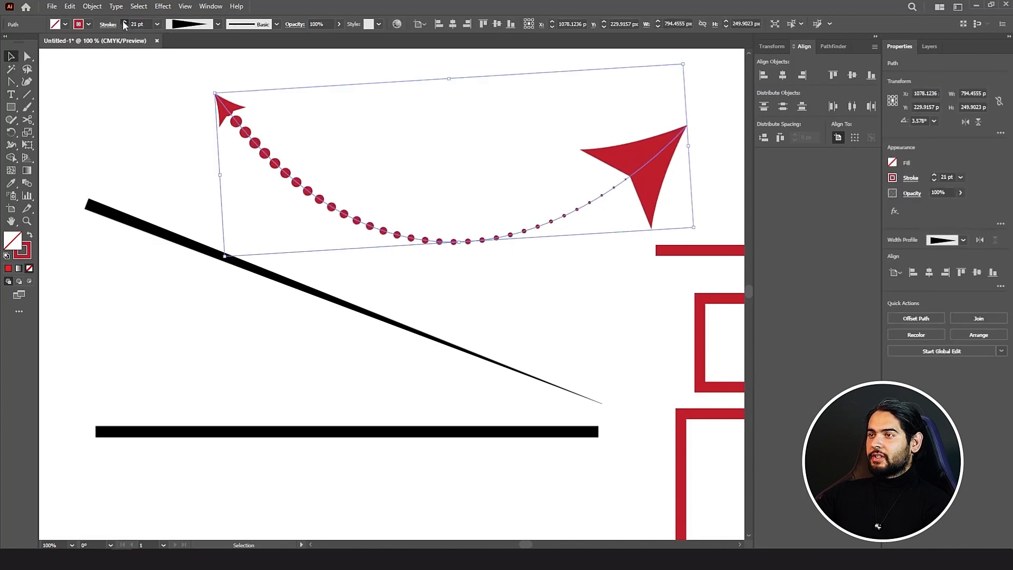
click(124, 22)
click(124, 23)
click(299, 213)
click(266, 155)
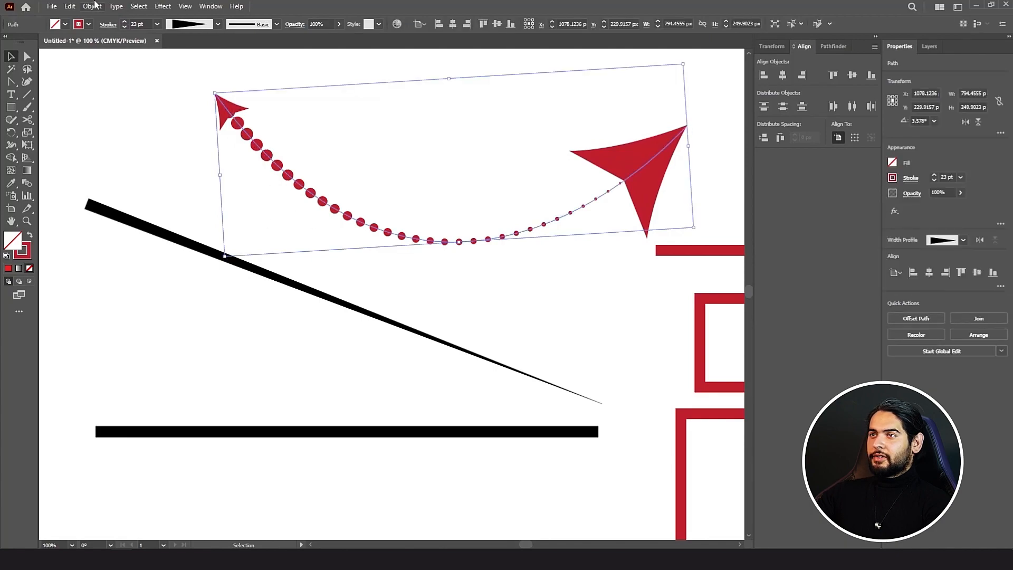
- Remove both the start and end arrowheads from the curved dotted red line
click(111, 25)
click(60, 138)
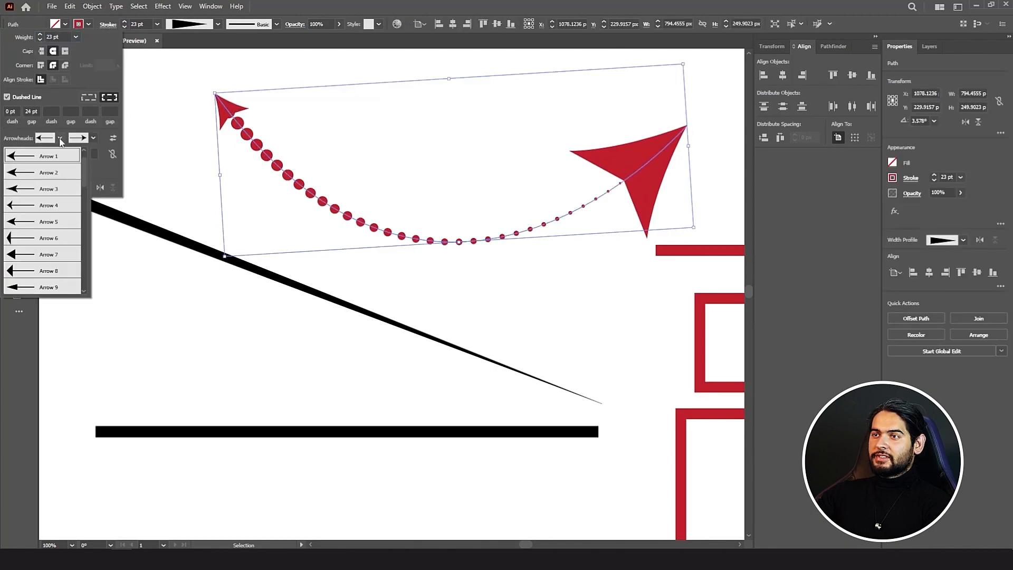
scroll(58, 159, up, 1)
click(68, 157)
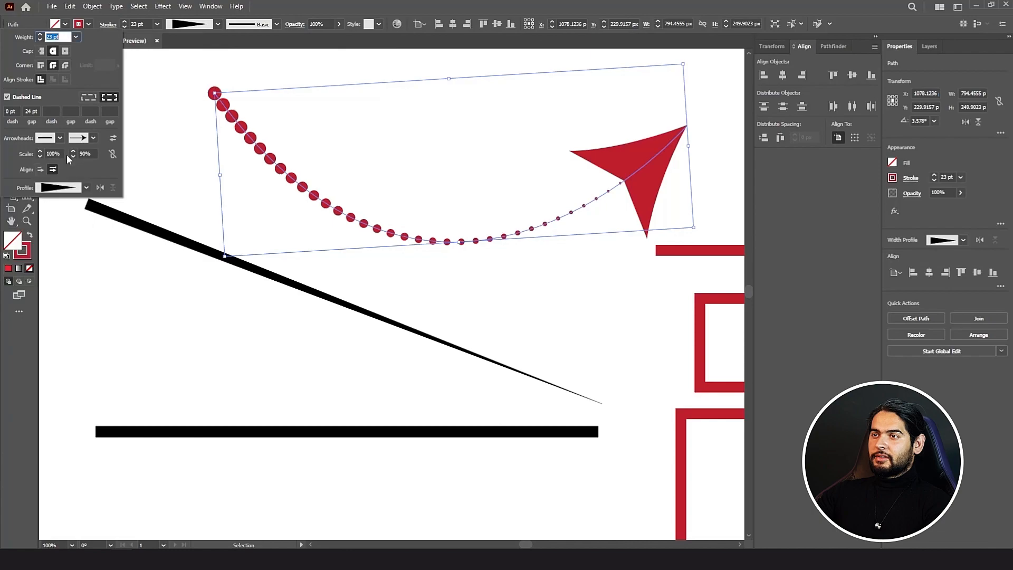
click(94, 139)
scroll(58, 159, up, 1)
click(55, 157)
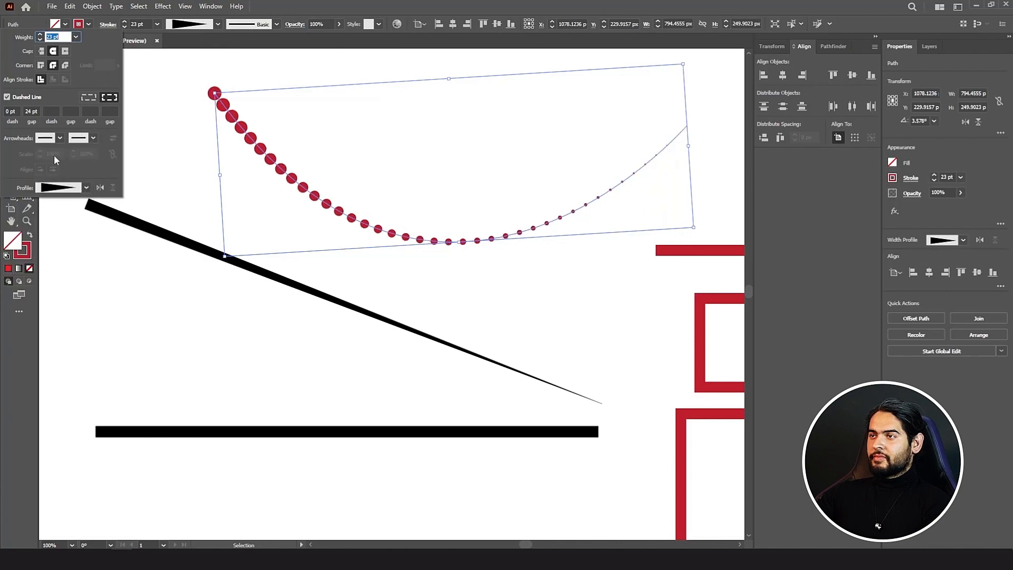
click(404, 165)
- Try choosing the rough charcoal-style brush with no object selected
click(339, 132)
key(ctrl+minus)
key(ctrl+minus)
key(ctrl+minus)
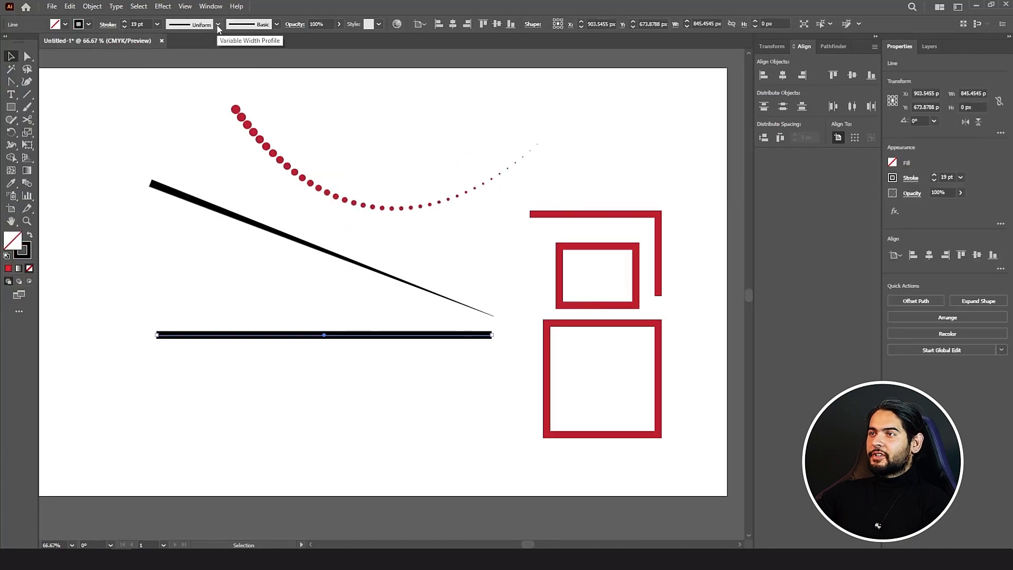
key(ctrl+plus)
key(ctrl+plus)
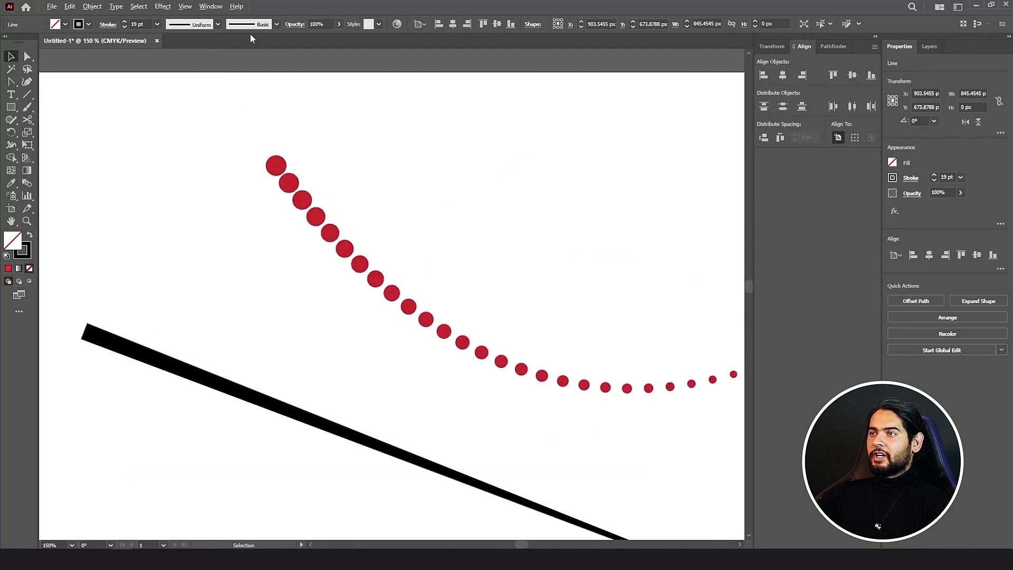
click(277, 25)
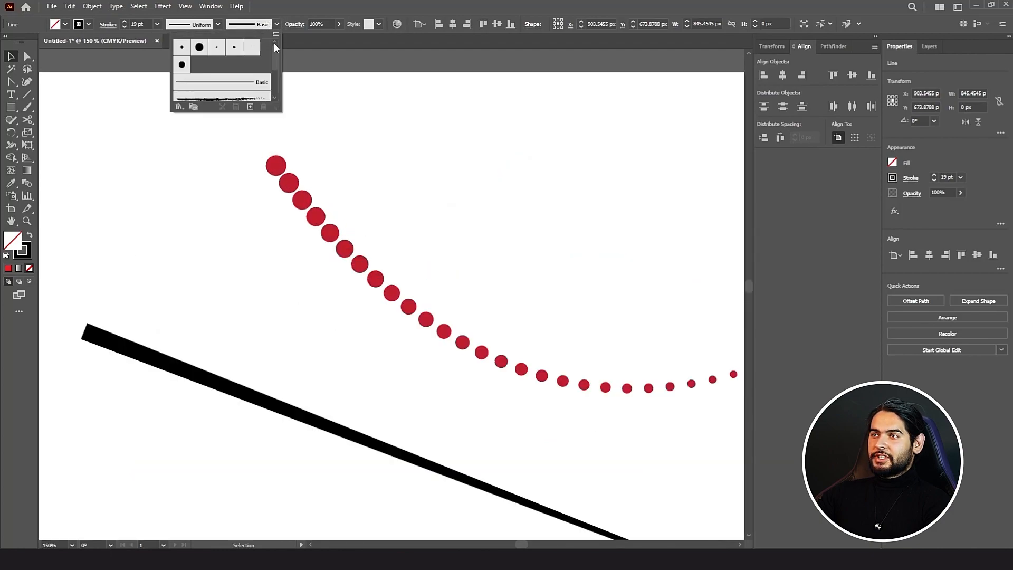
click(239, 310)
scroll(238, 325, down, 10)
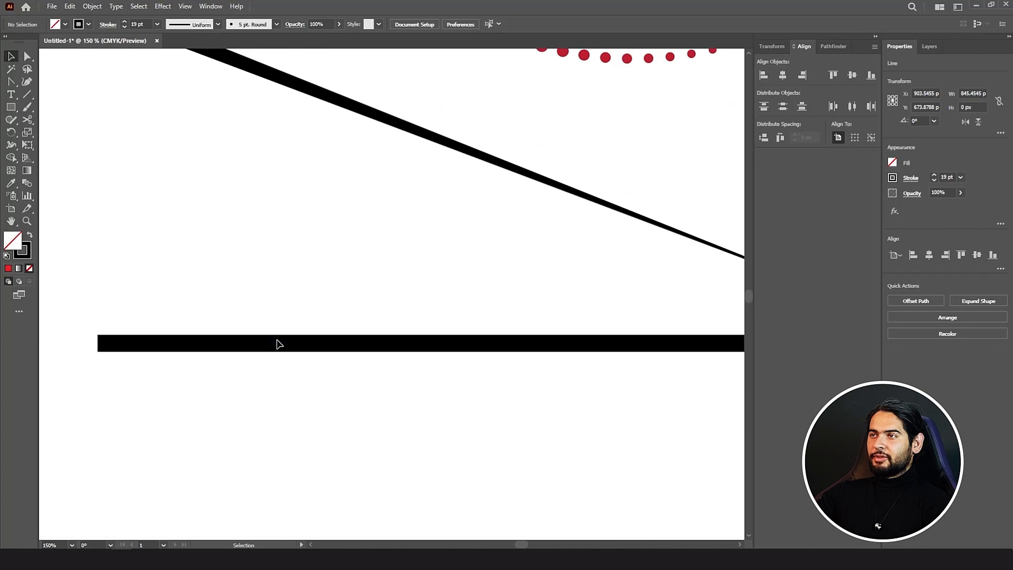
click(276, 24)
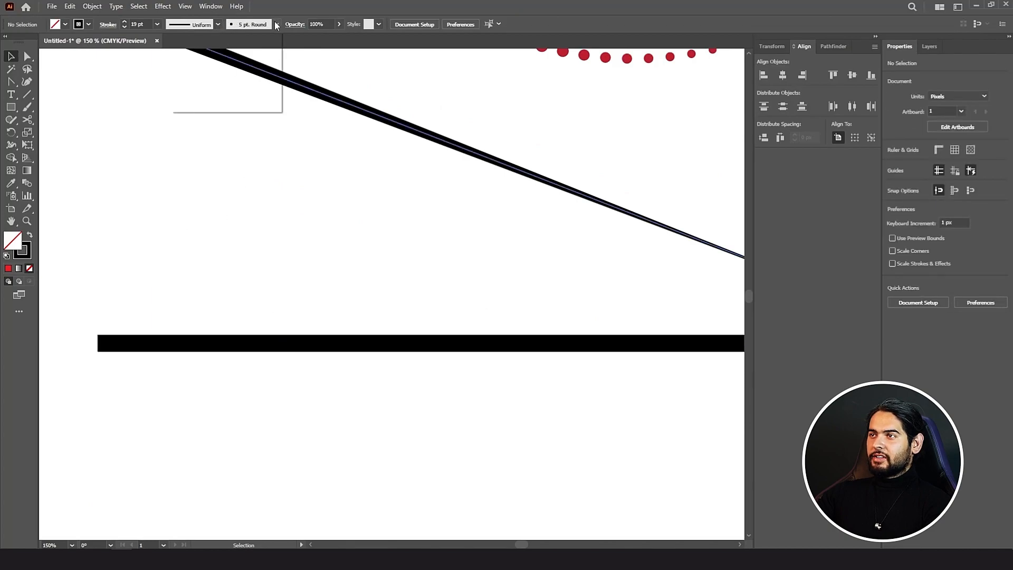
click(218, 68)
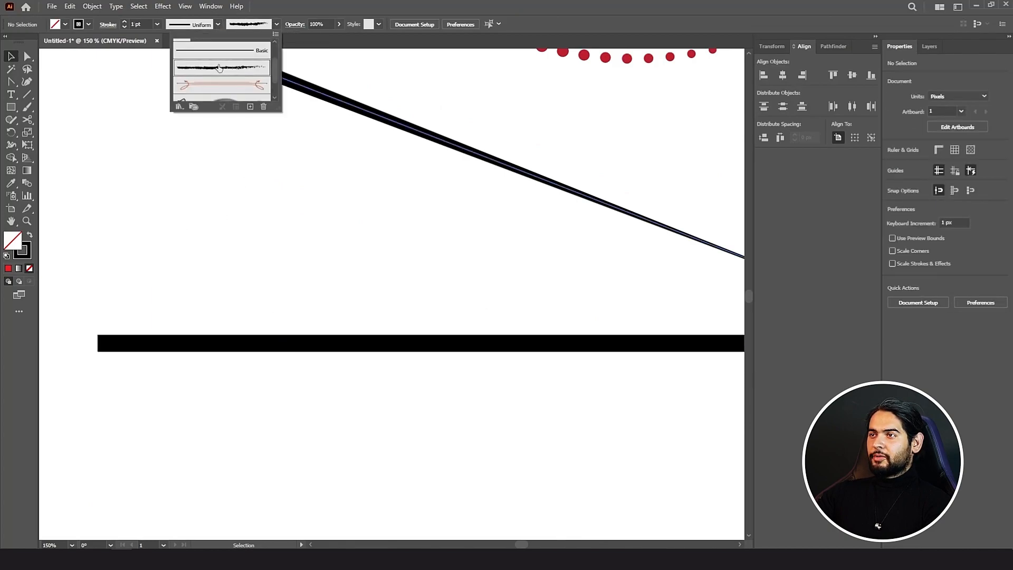
- Apply the rough charcoal-style brush to the horizontal black line and inspect its texture along the whole length
click(282, 346)
click(278, 344)
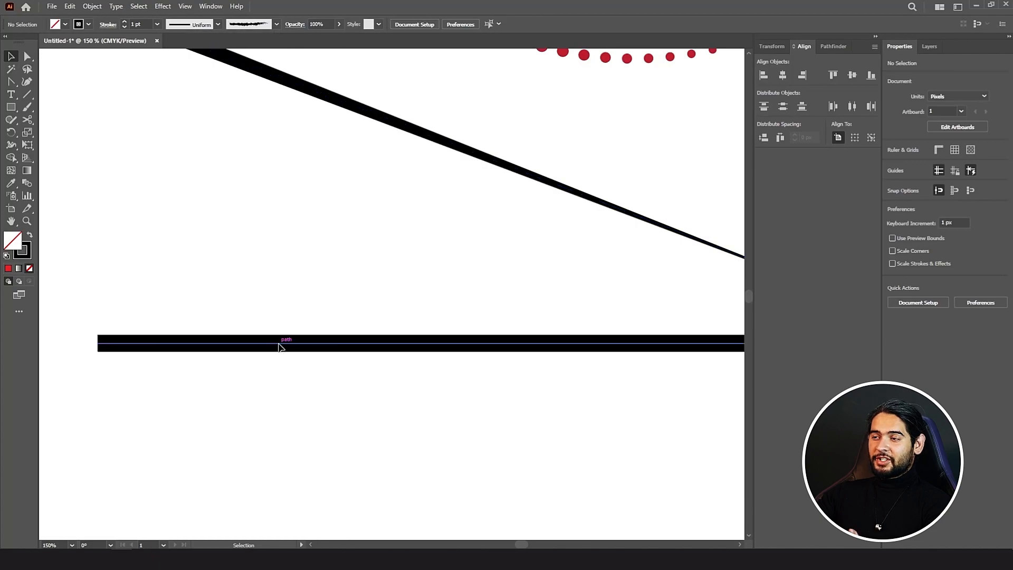
click(274, 26)
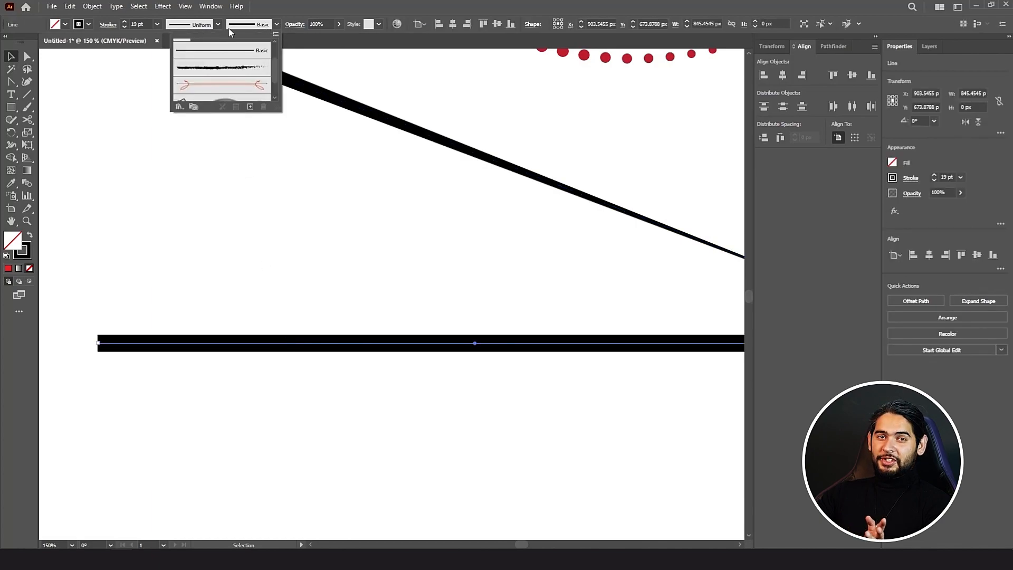
click(220, 67)
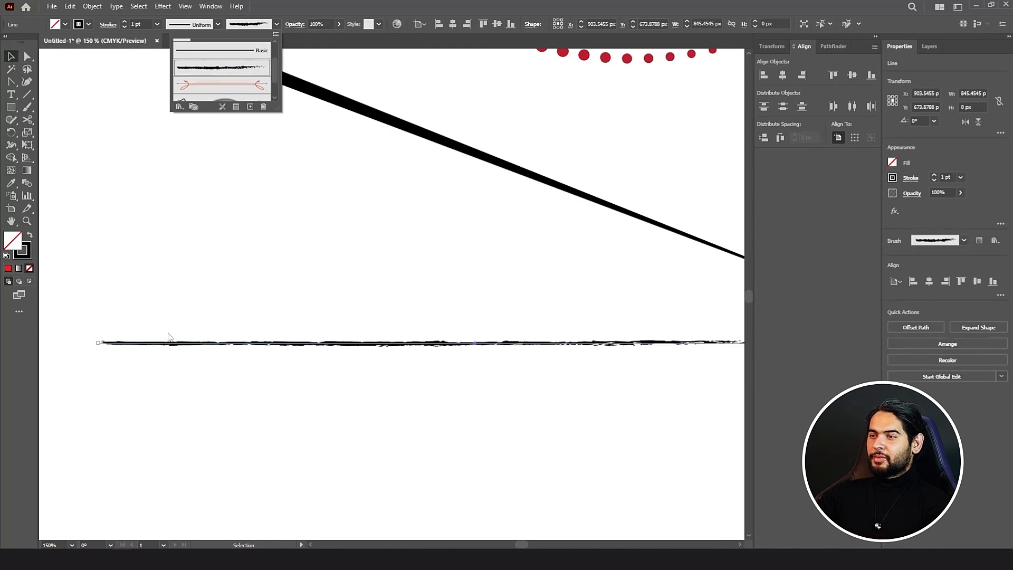
click(316, 326)
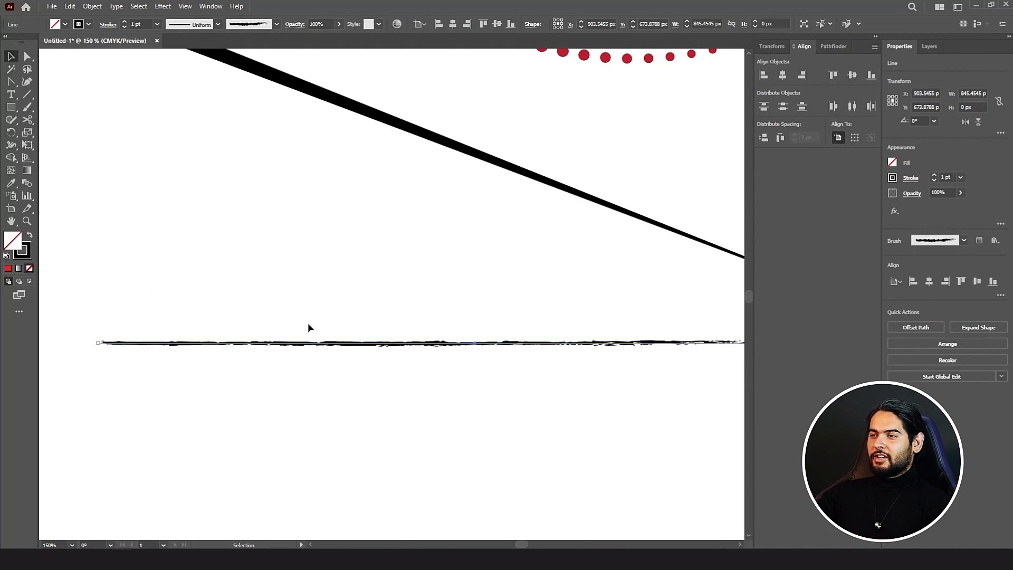
click(308, 323)
scroll(285, 343, down, 3)
scroll(342, 346, up, 3)
click(336, 337)
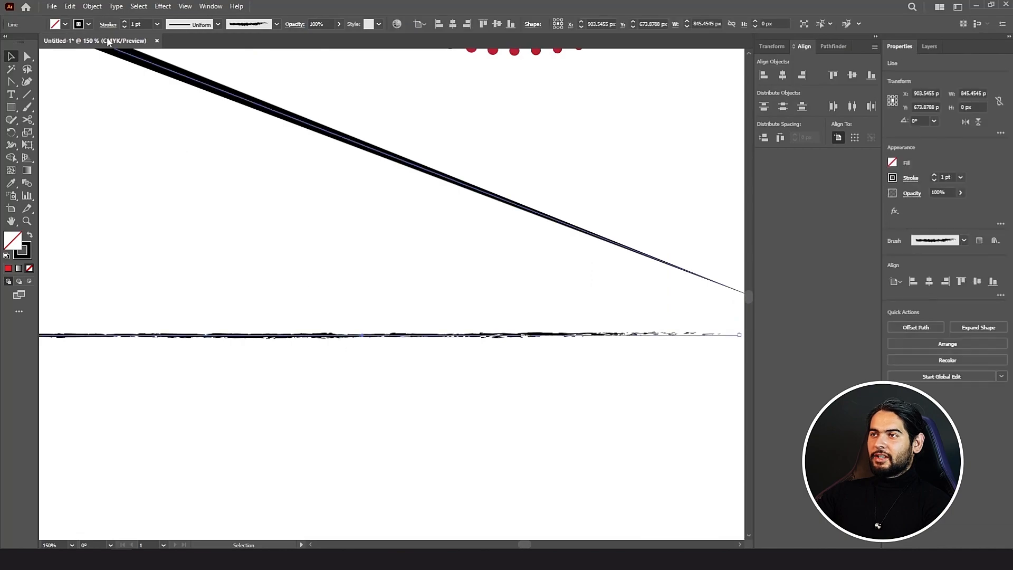
- Replace the horizontal line's brush with the orange ornamental one that has curled arrow ends
click(275, 24)
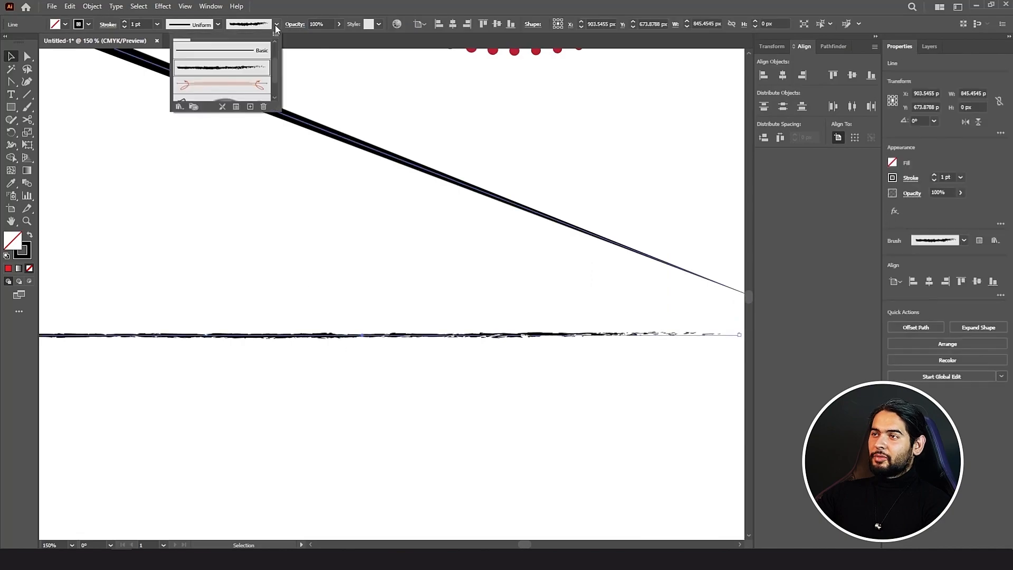
click(233, 84)
scroll(242, 269, down, 4)
click(245, 311)
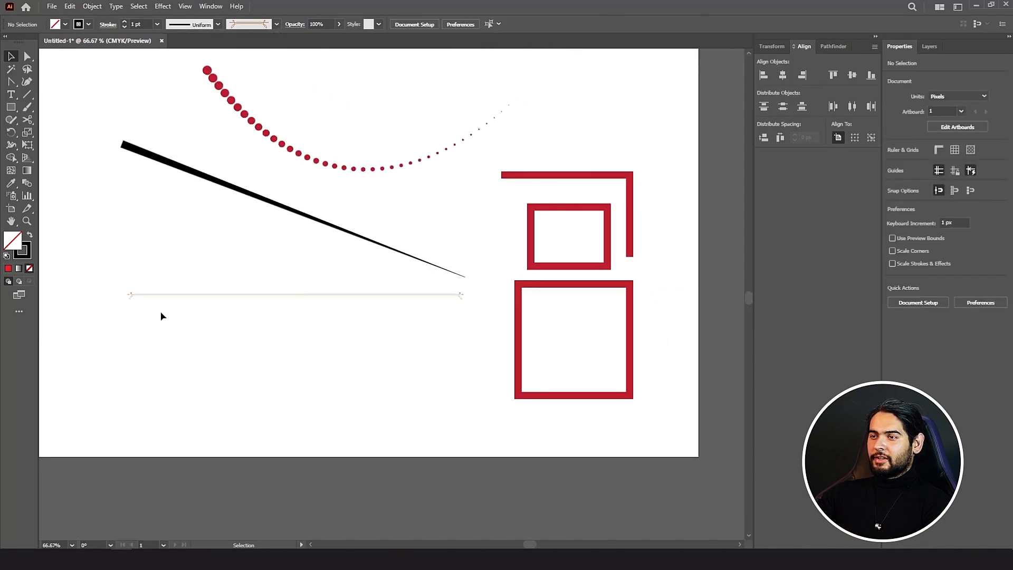
- Set the ornamental line's stroke weight to 10 pt and move the line down to about Y 773 px
click(168, 296)
scroll(128, 23, up, 9)
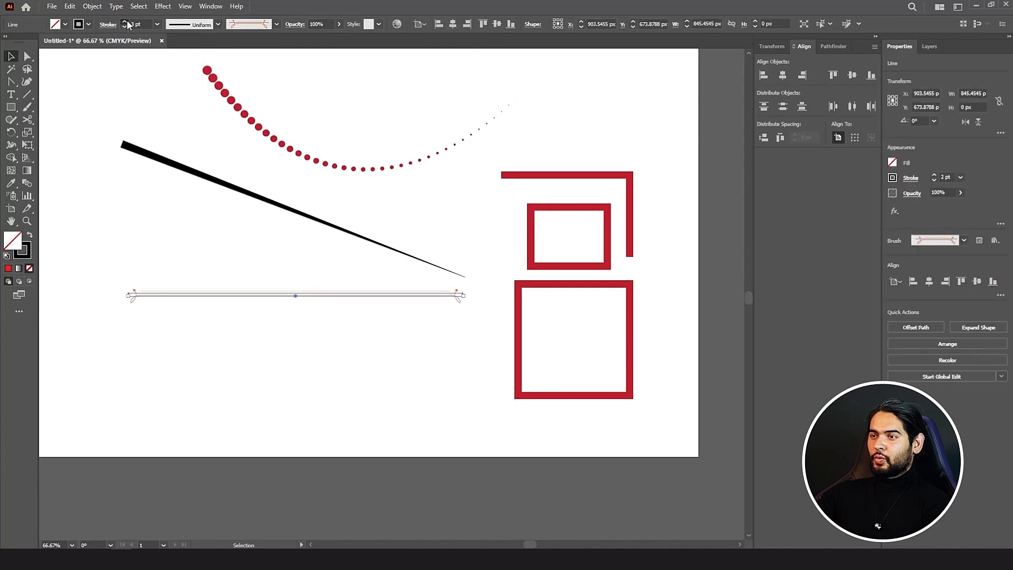
click(184, 257)
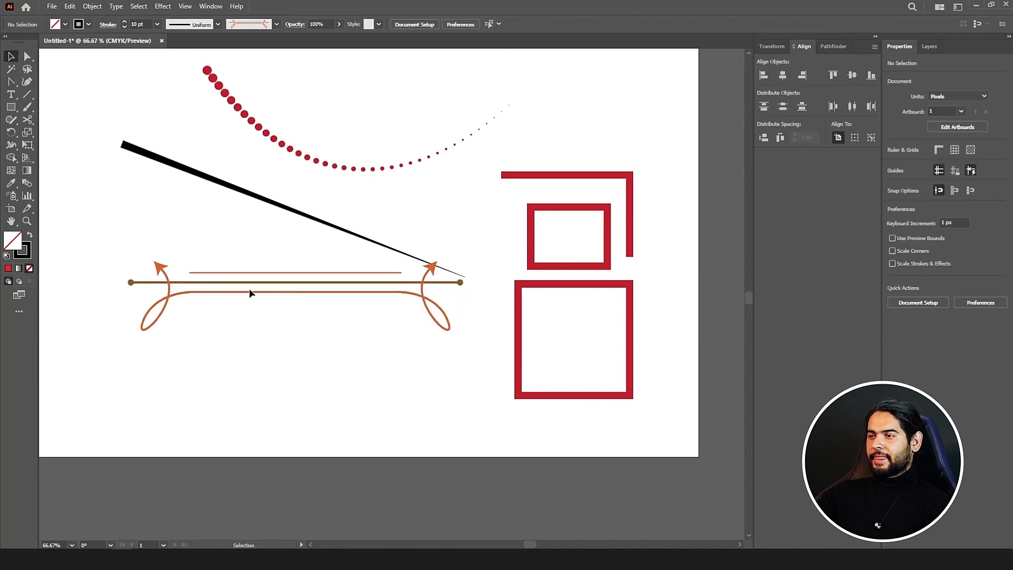
drag(249, 289, 253, 328)
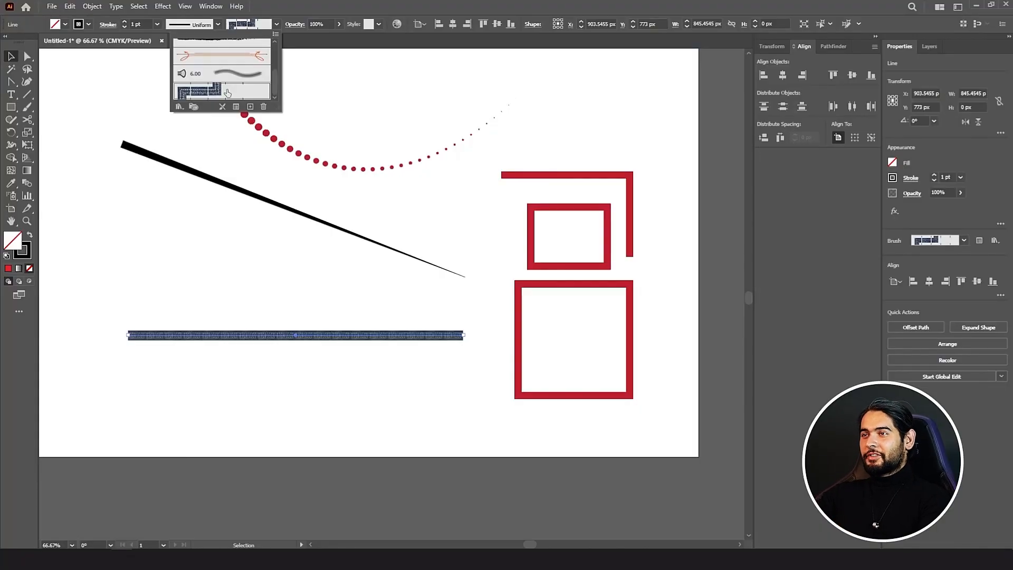
- With the Arc tool, draw an arc about 117 by 128 px starting at the diagonal black line's thin end
click(27, 94)
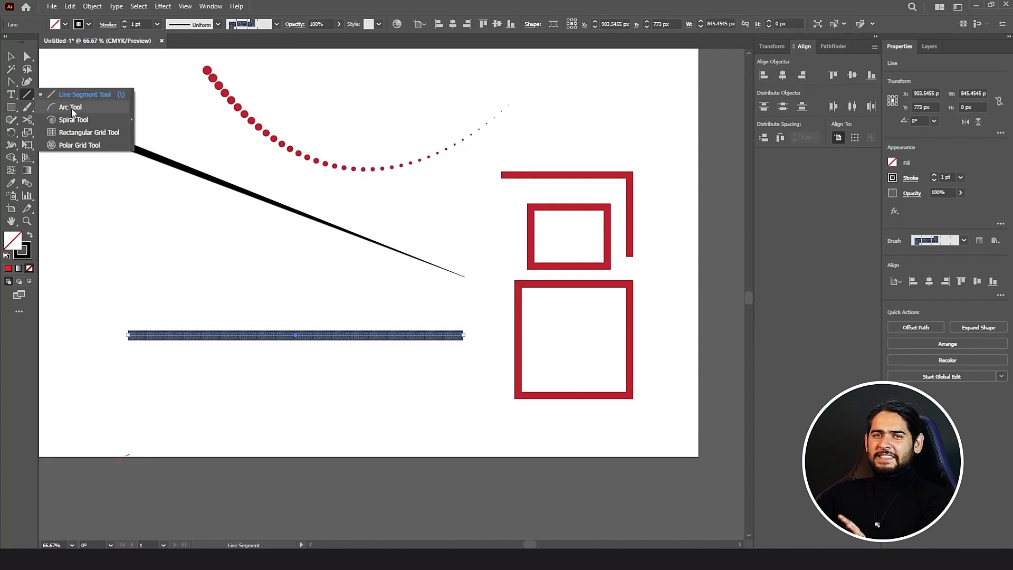
click(72, 108)
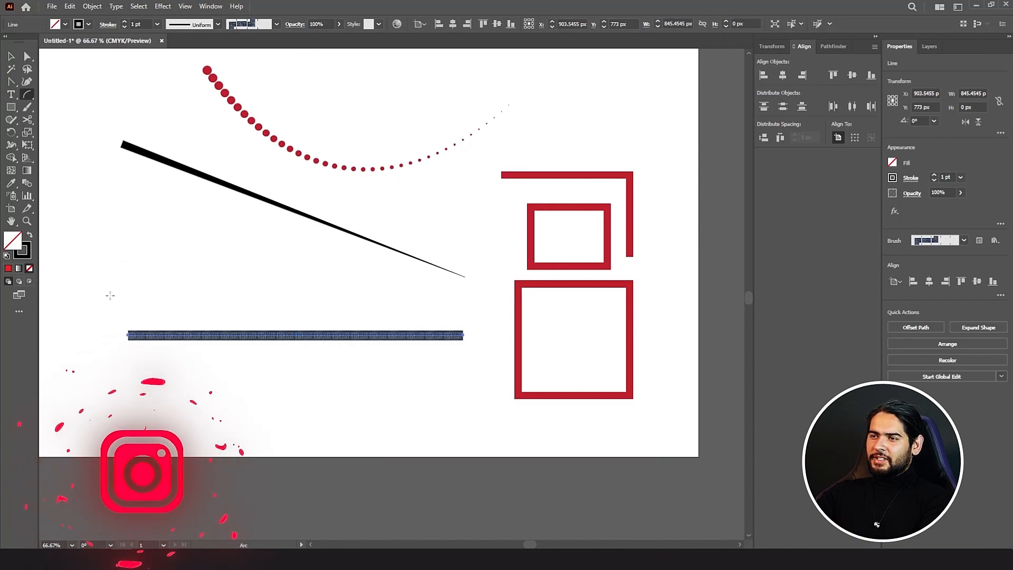
drag(110, 297, 159, 213)
mouse_move(202, 202)
mouse_down()
mouse_move(130, 286)
mouse_move(187, 213)
mouse_move(120, 255)
mouse_move(185, 226)
mouse_move(130, 289)
mouse_move(158, 253)
mouse_move(118, 262)
mouse_move(153, 225)
mouse_move(143, 227)
mouse_move(167, 232)
mouse_move(177, 250)
mouse_move(214, 222)
mouse_move(295, 244)
mouse_move(481, 211)
mouse_move(506, 219)
mouse_move(507, 210)
mouse_move(512, 226)
mouse_up()
key(alt)
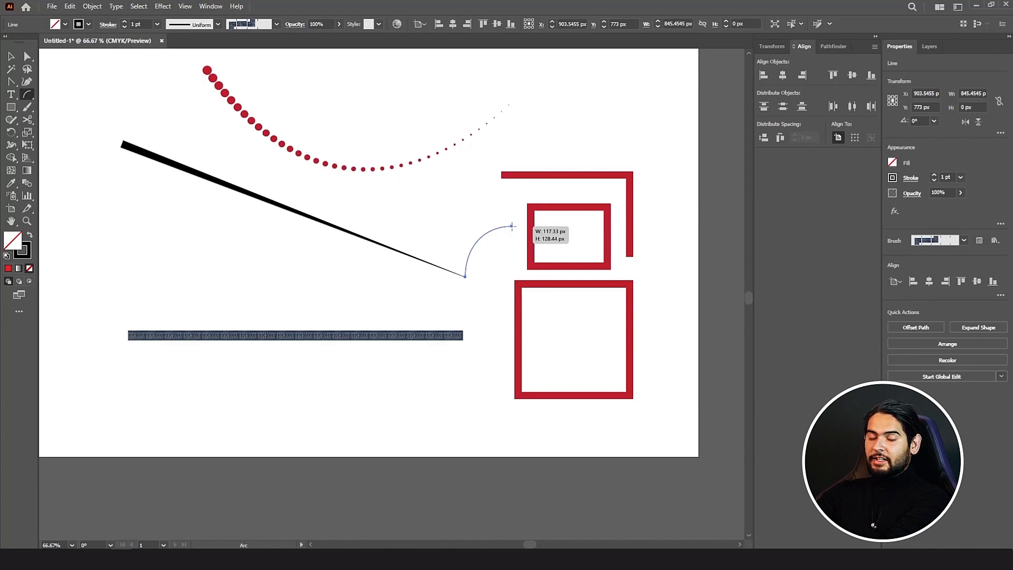
- Increase the arc's curvature so it bulges more strongly upward while still drawing it
key(Up)
key(Up)
key(Up)
key(Up)
key(Up)
key(Up)
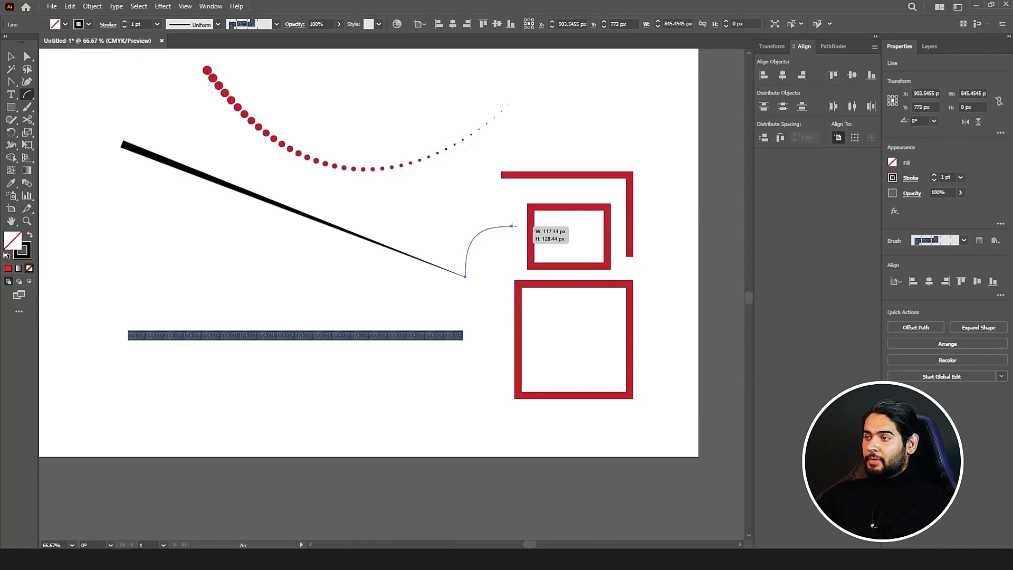
- Reverse the arc's curvature so it bulges strongly downward while still drawing it
key(Down)
key(Down)
key(Down)
key(Down)
key(Down)
key(Down)
key(Down)
key(Down)
key(Down)
key(Down)
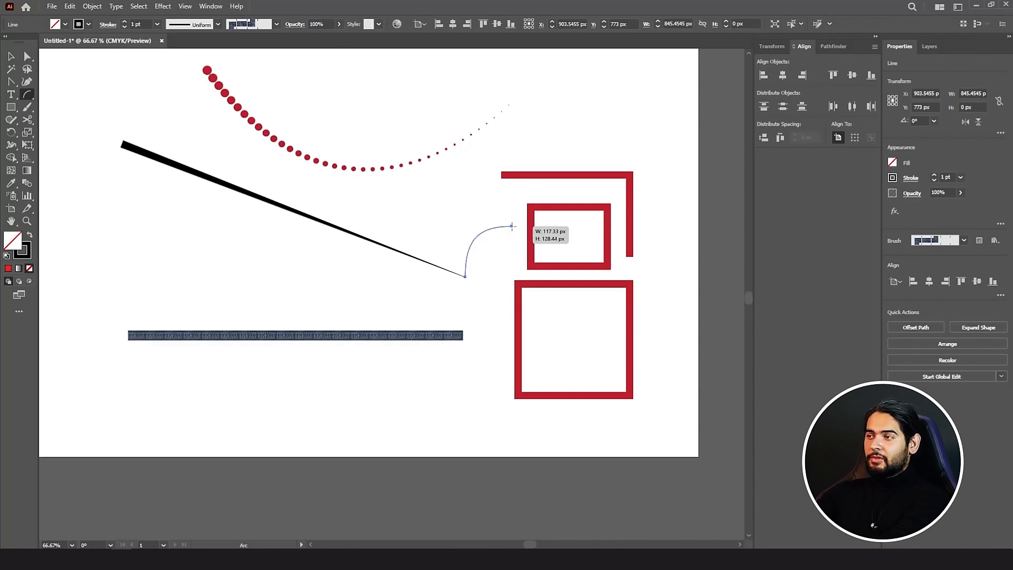
key(Down)
key(Down)
key(Down)
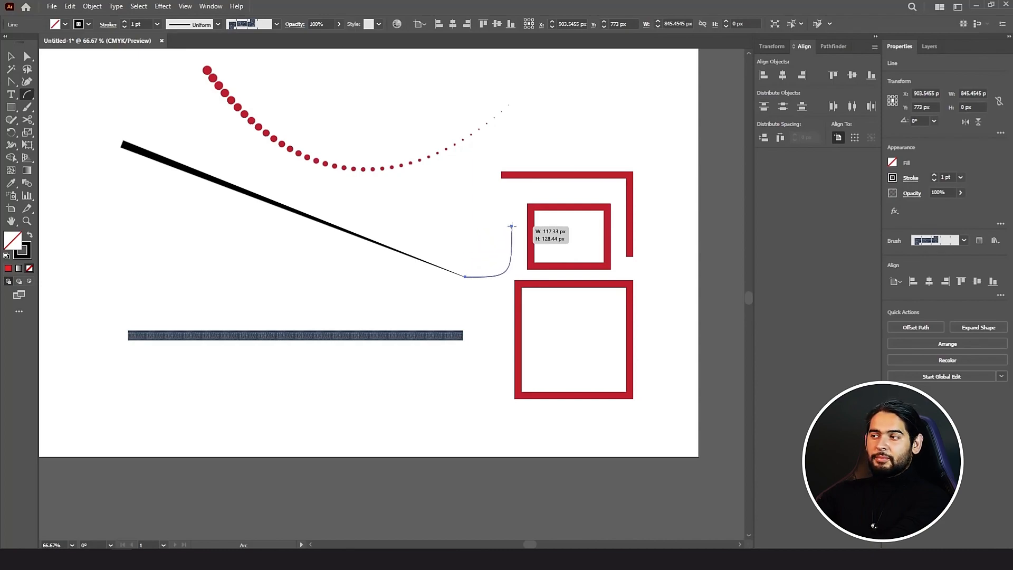
- Return the arc's curvature to a moderate upward bulge while drawing it and finish it at about 117 by 128 px
key(Up)
key(Up)
key(Up)
key(Up)
key(Up)
key(Up)
key(Up)
key(Up)
key(Up)
key(Up)
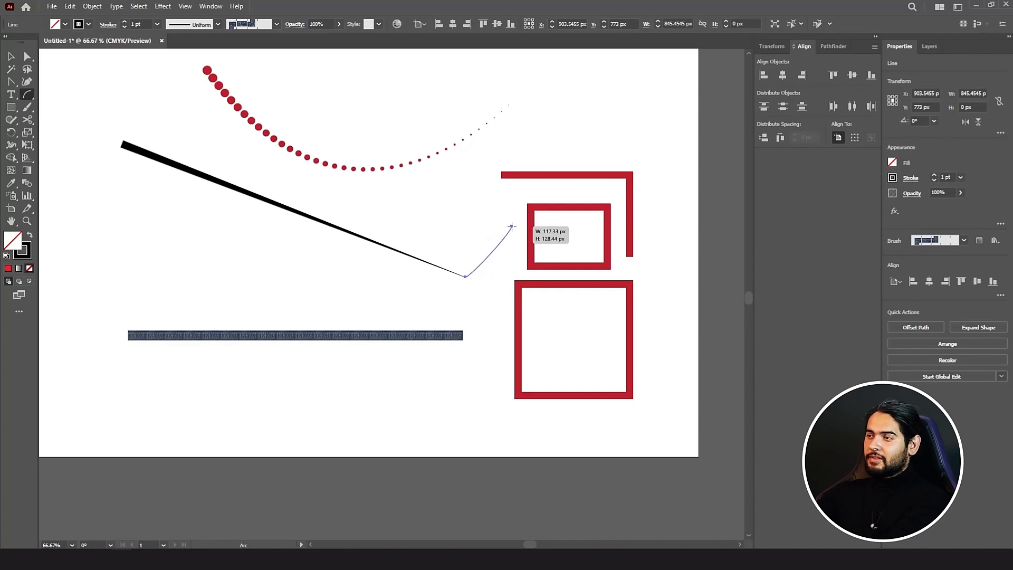
drag(511, 226, 512, 226)
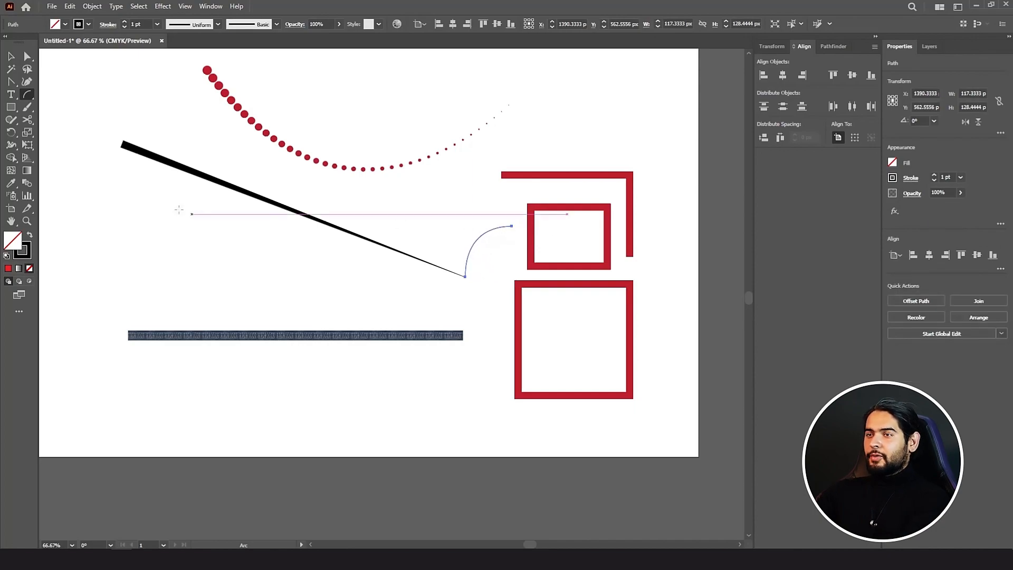
- Set the arc's stroke weight to 7 pt and apply the lens-shaped variable width profile to it
click(10, 56)
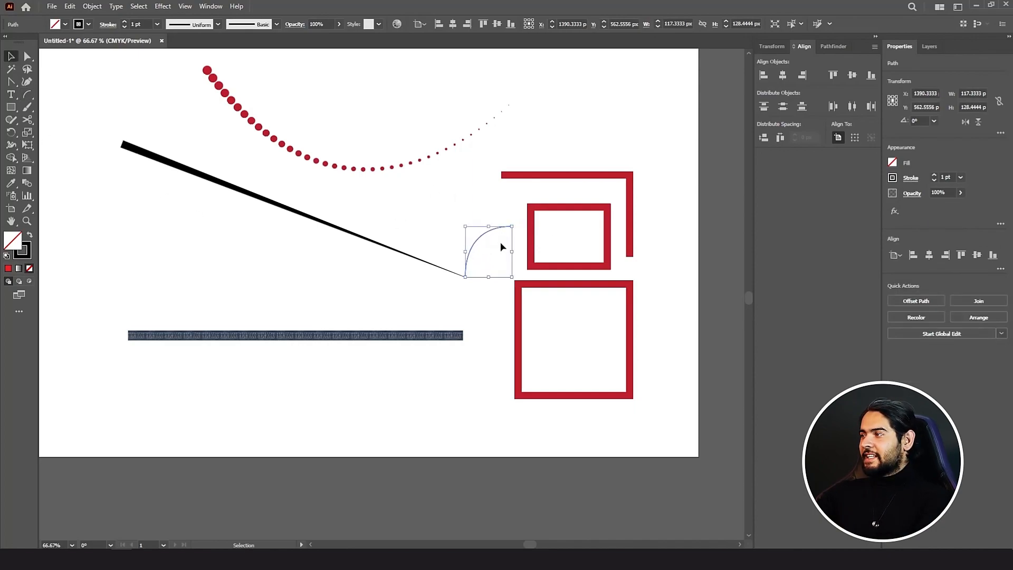
click(933, 174)
click(933, 175)
click(934, 174)
click(933, 174)
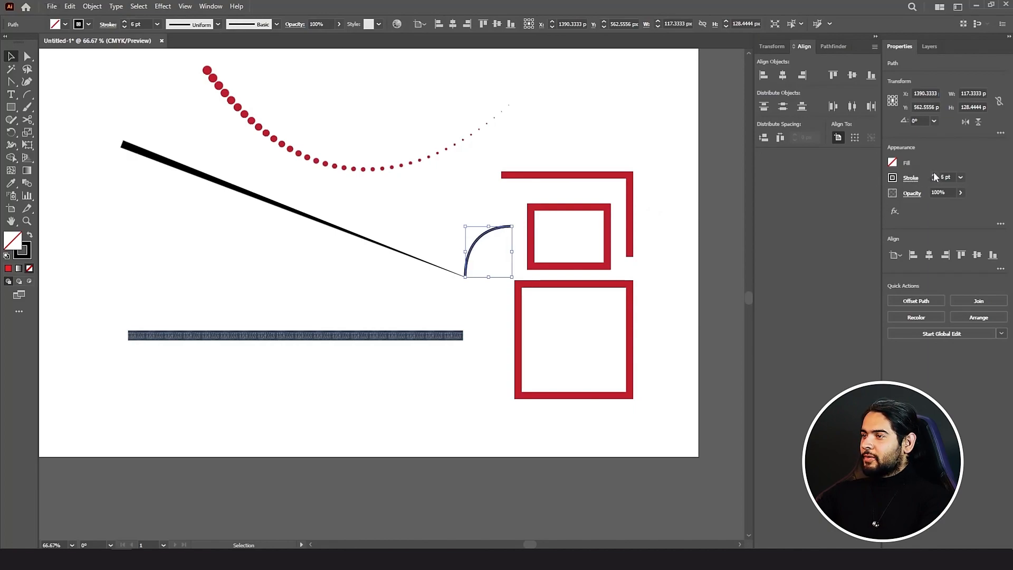
click(934, 174)
click(934, 175)
click(905, 179)
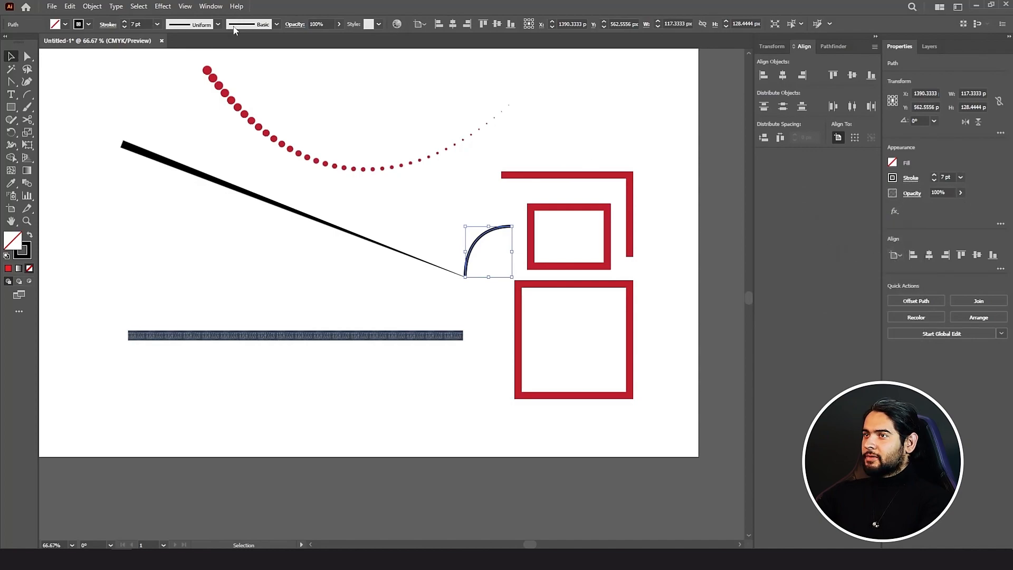
click(217, 24)
click(176, 65)
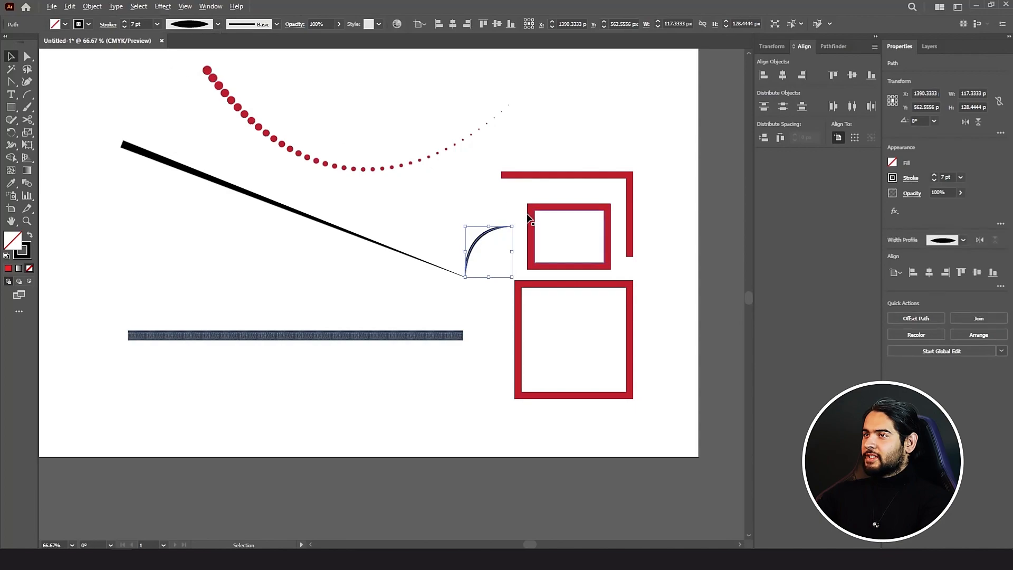
scroll(518, 249, up, 3)
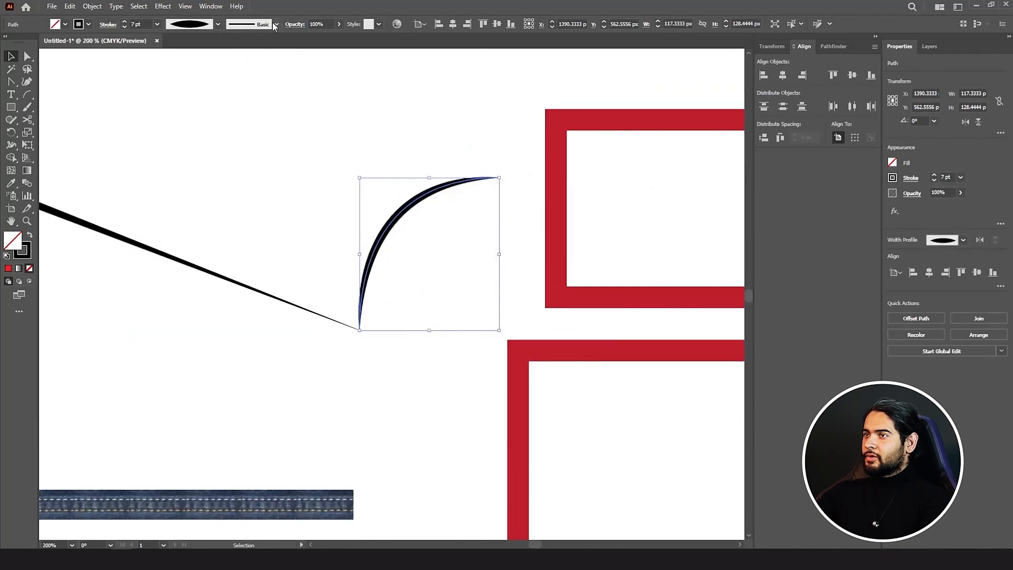
- Apply the rough charcoal-like brush, listed just below Basic, to the arc
click(275, 24)
scroll(233, 68, up, 2)
click(222, 71)
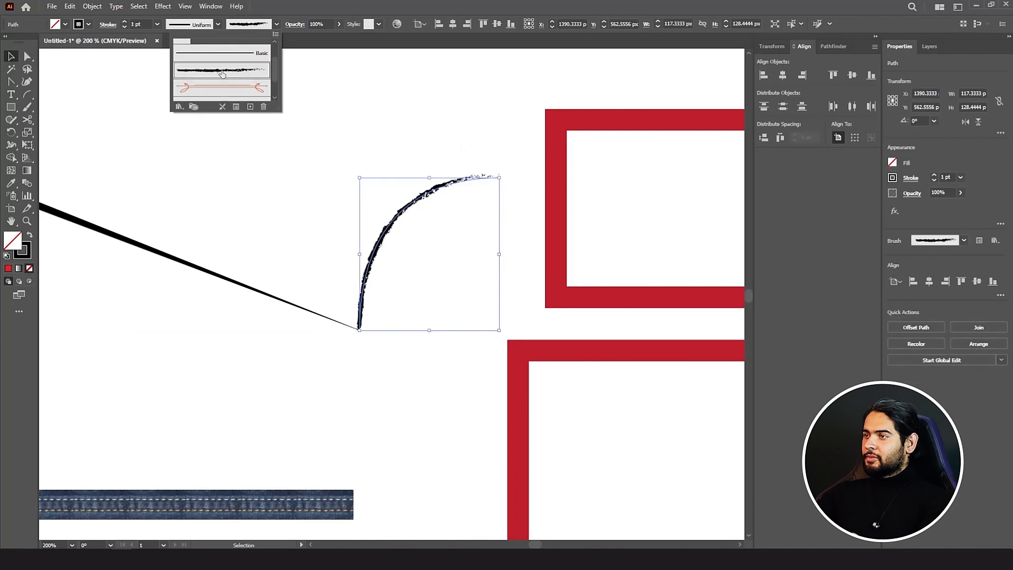
- Make the arc's brushed stroke a dashed line with a 6 pt dash and a 2 pt gap
click(102, 27)
click(6, 97)
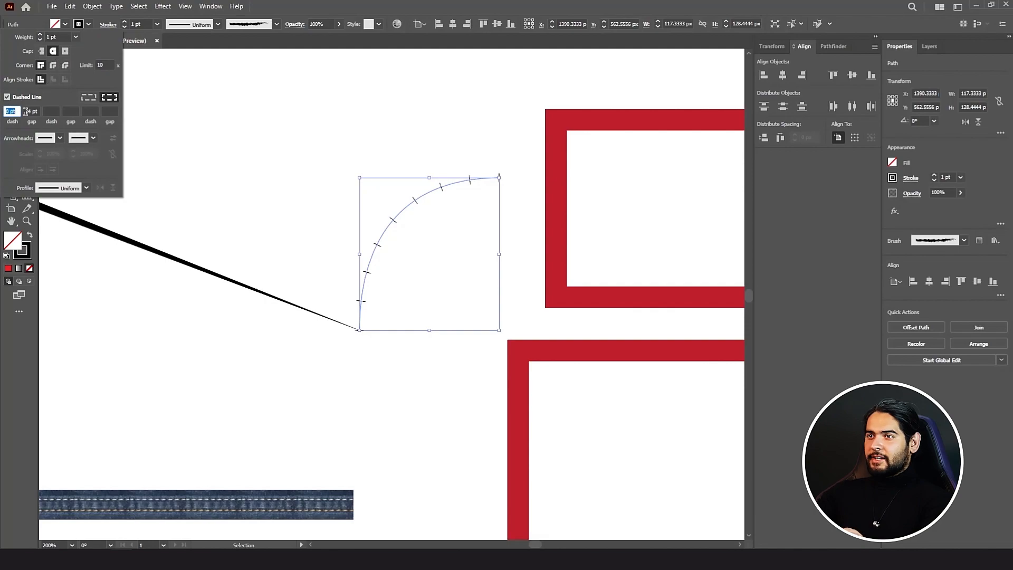
click(32, 111)
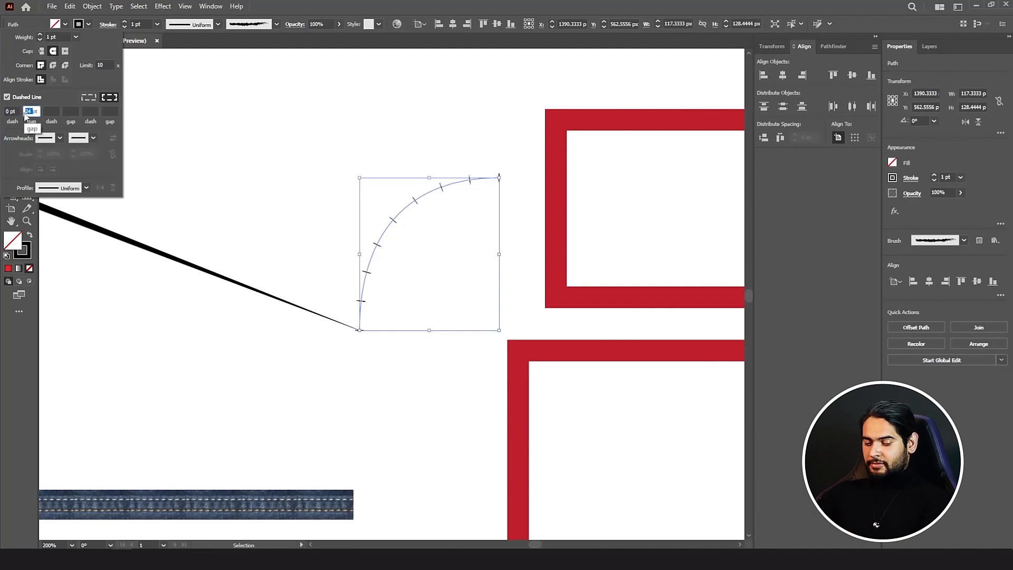
text(2)
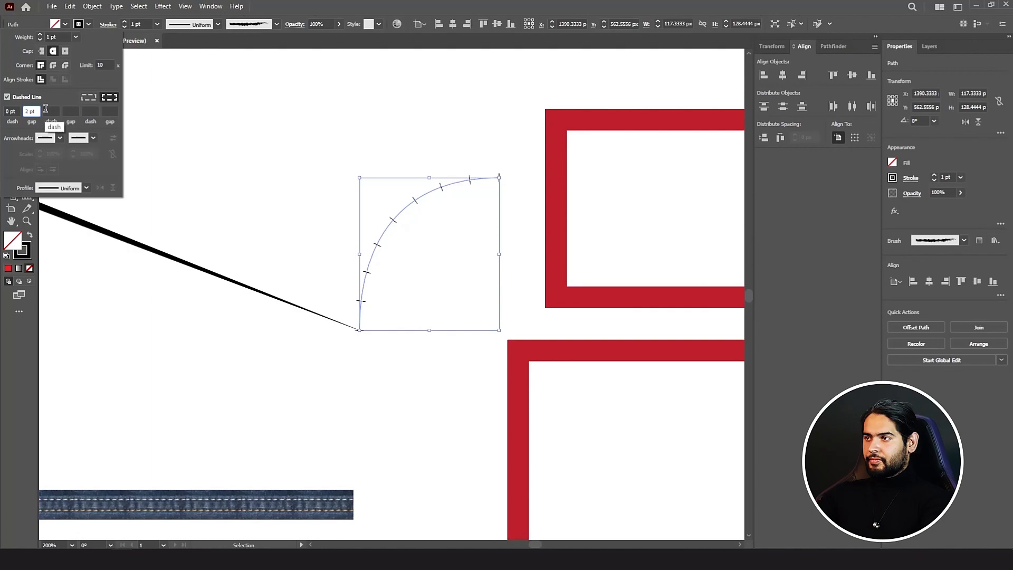
click(45, 110)
double_click(7, 112)
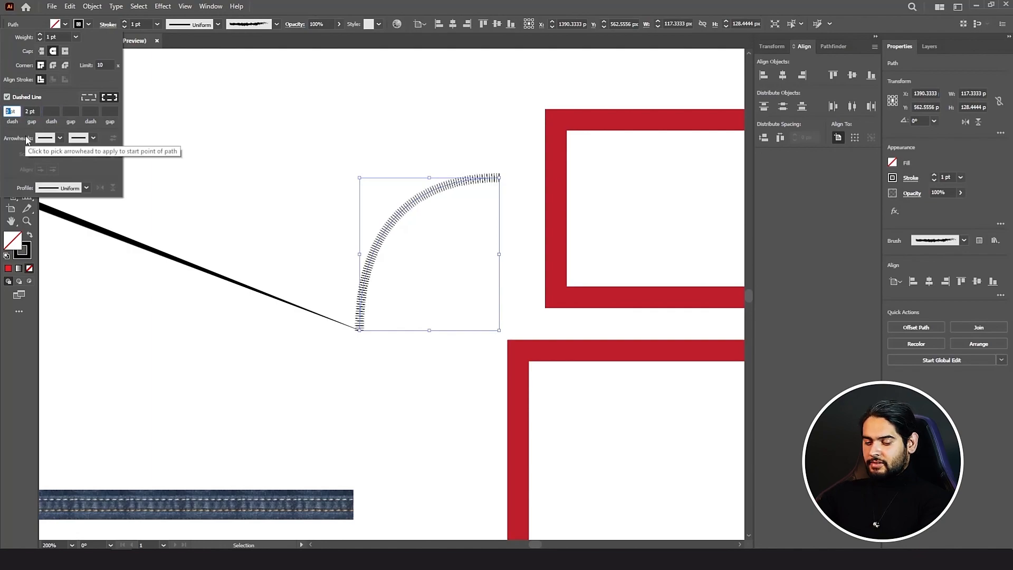
text(3)
click(33, 111)
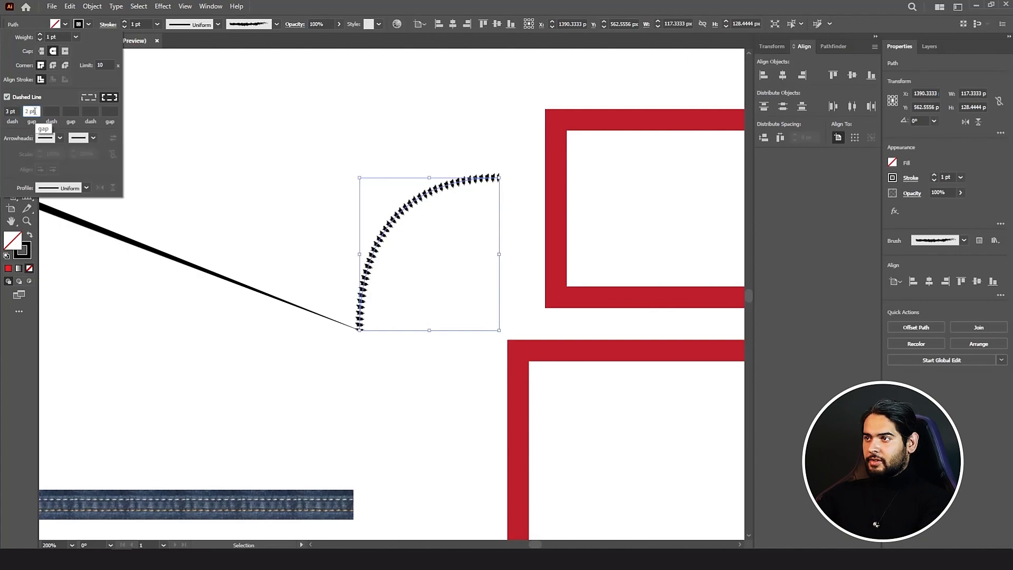
double_click(7, 112)
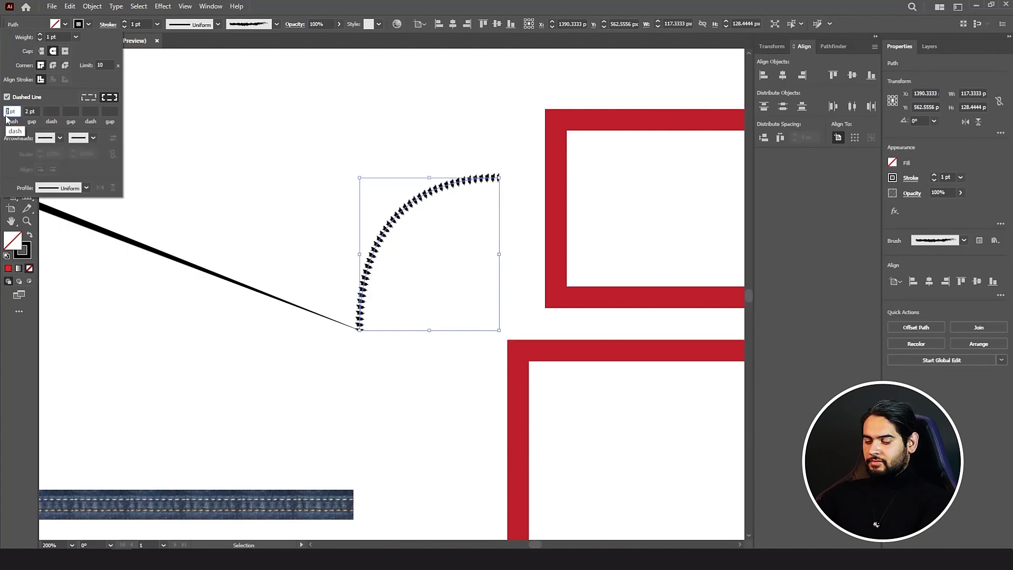
text(6)
key(Tab)
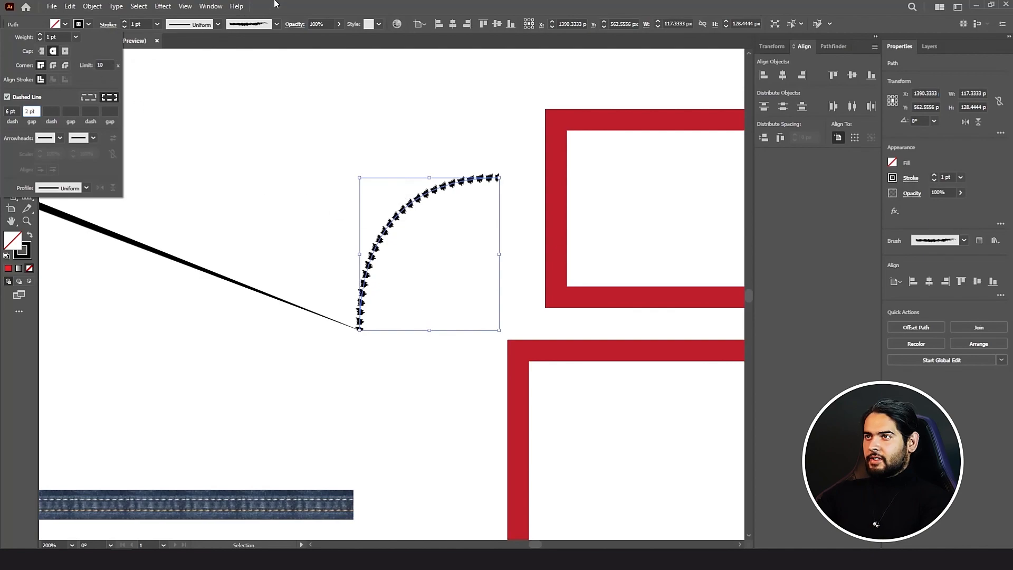
- Apply the triangular tapering width profile to the dashed arc
click(208, 26)
click(218, 24)
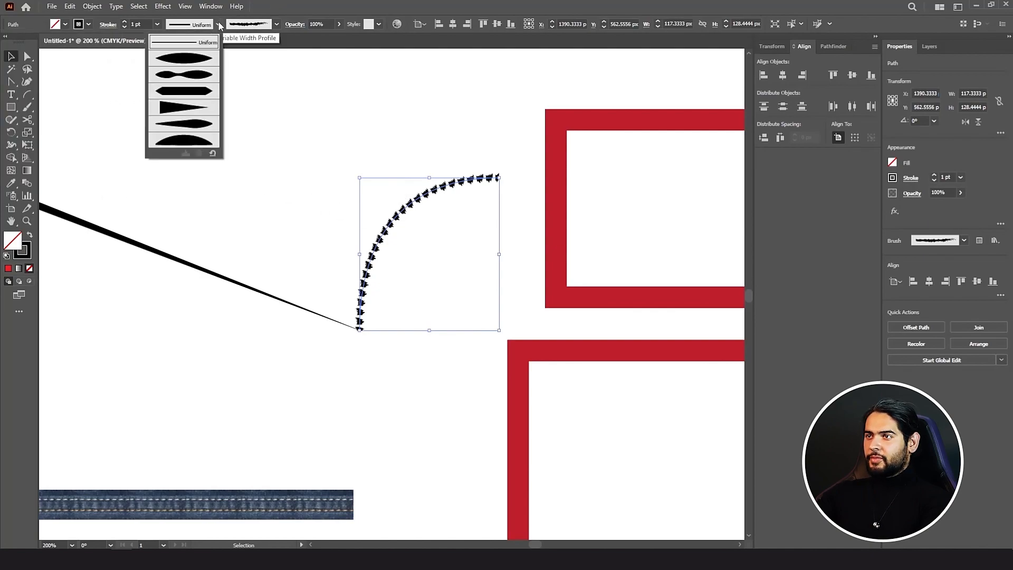
click(182, 110)
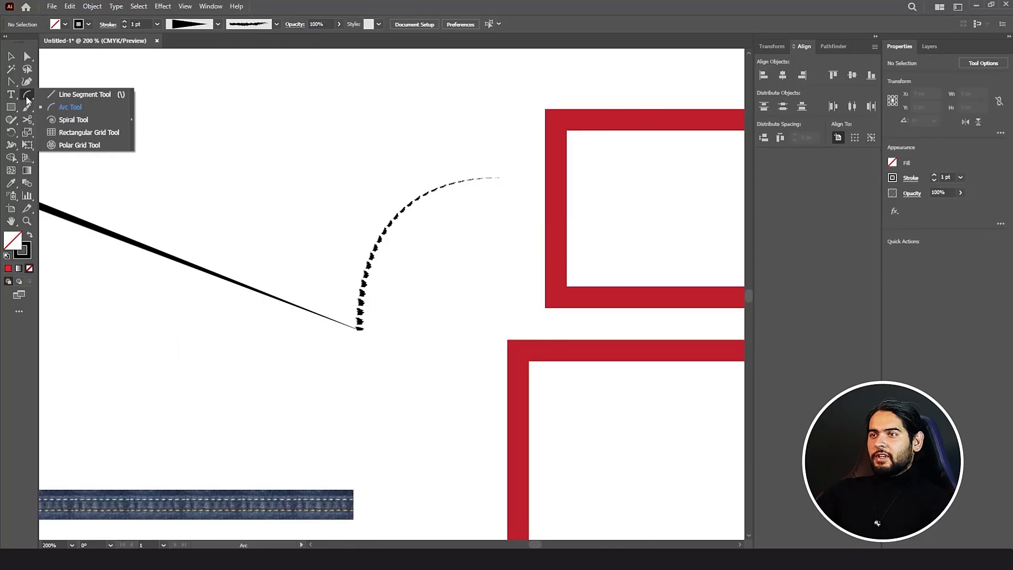
- Choose the Spiral tool for the next drawing and delete all existing artwork from the artboard
click(101, 120)
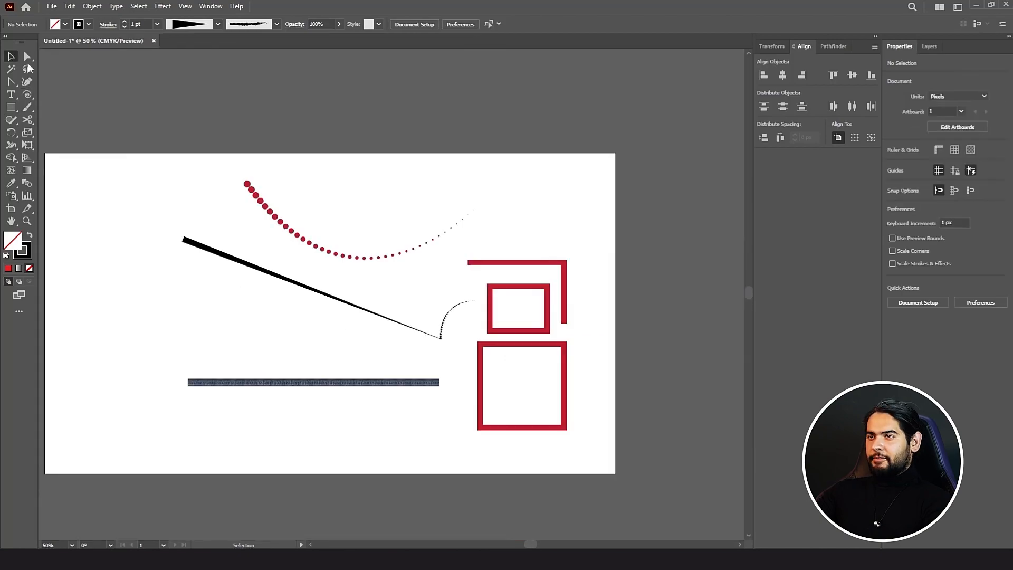
drag(167, 152, 569, 444)
key(Delete)
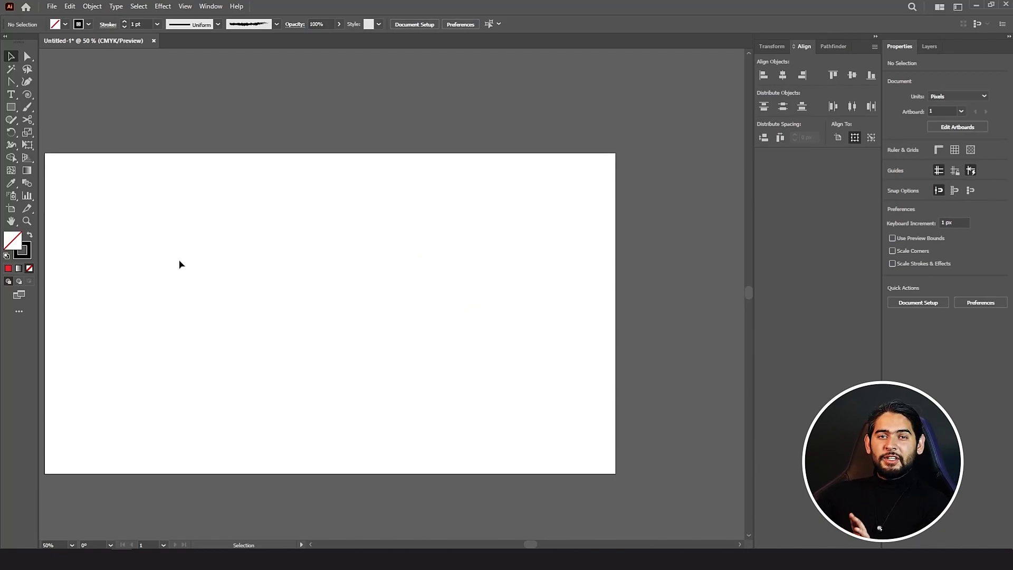
- With the Spiral tool, draw a loose spiral outward from the artboard's centre, about 583 by 539 px while drawing
click(28, 94)
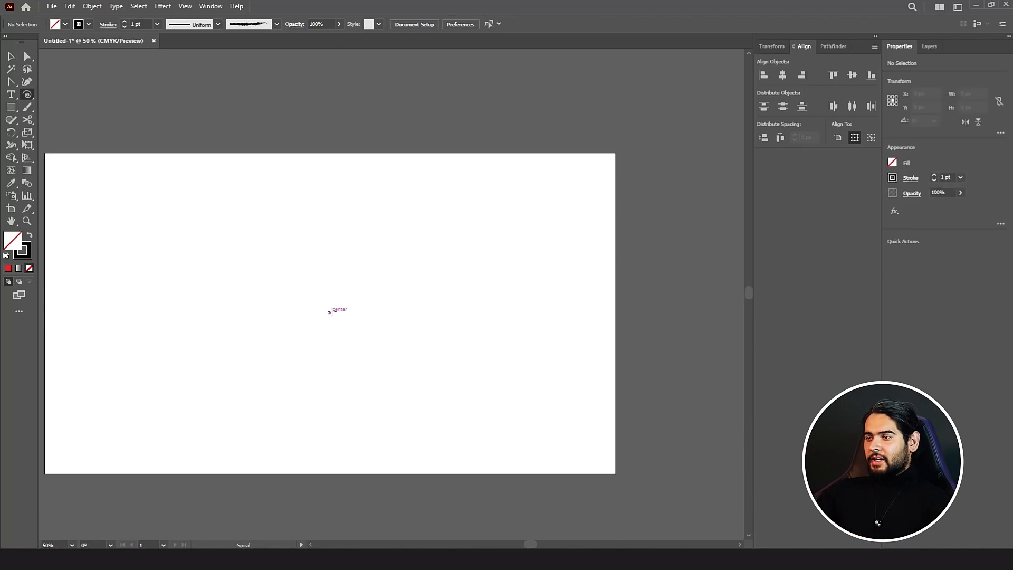
drag(329, 313, 415, 253)
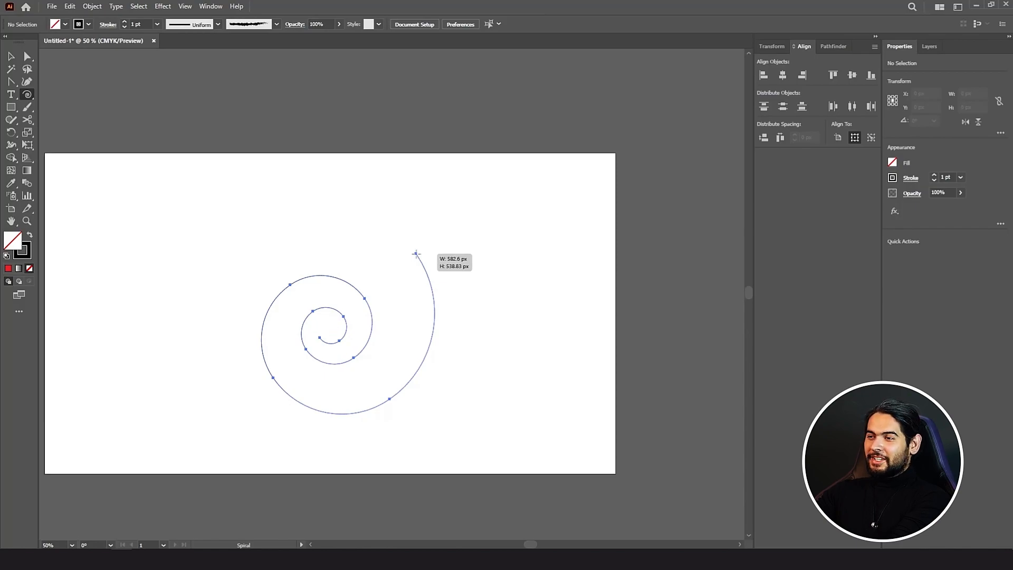
drag(416, 254, 387, 274)
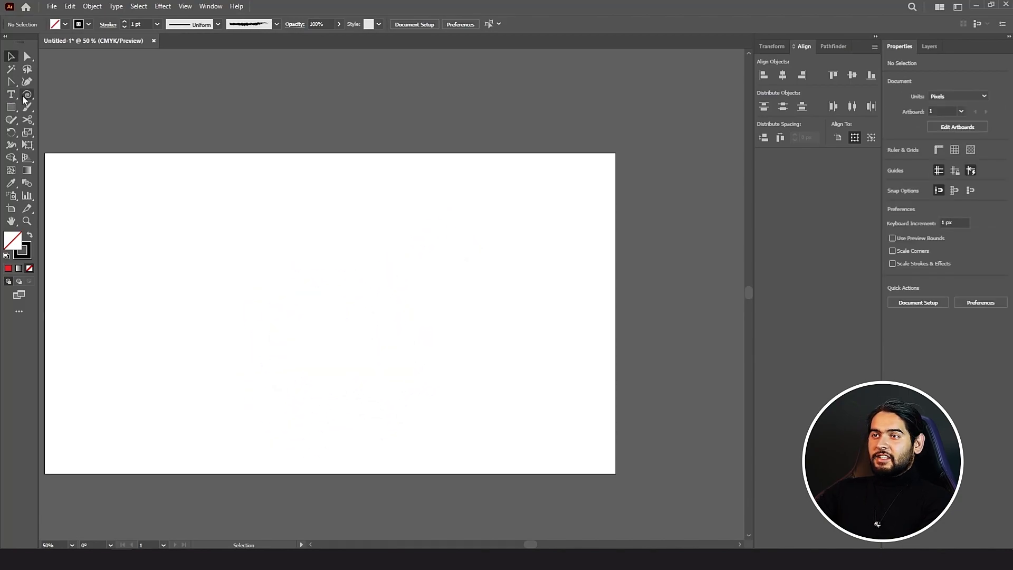
- Draw a tightly wound, ring-like spiral of about 573 by 569 px around the artboard's centre and deselect it
click(27, 95)
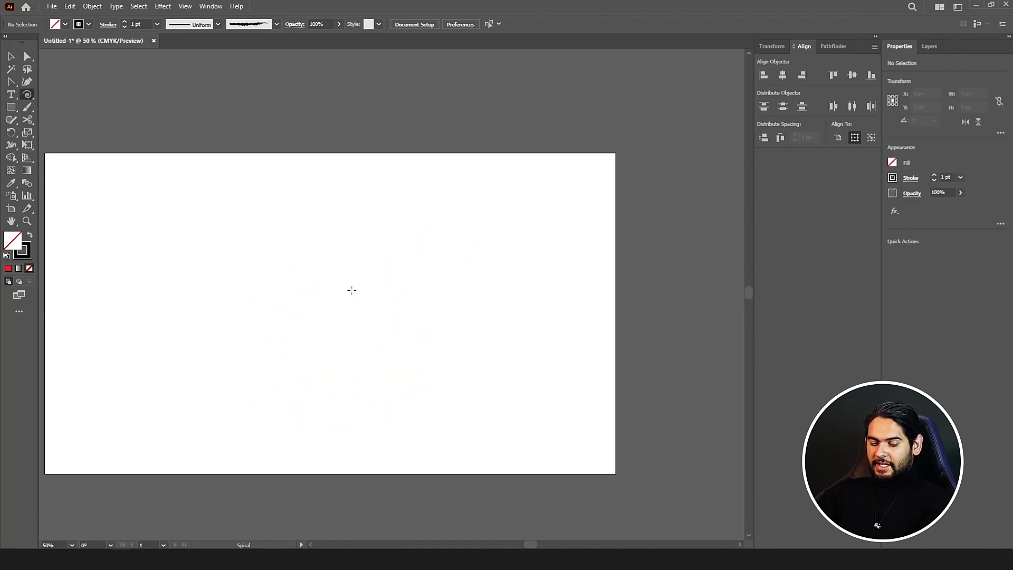
mouse_move(335, 299)
mouse_down()
mouse_move(350, 292)
mouse_move(420, 336)
mouse_up()
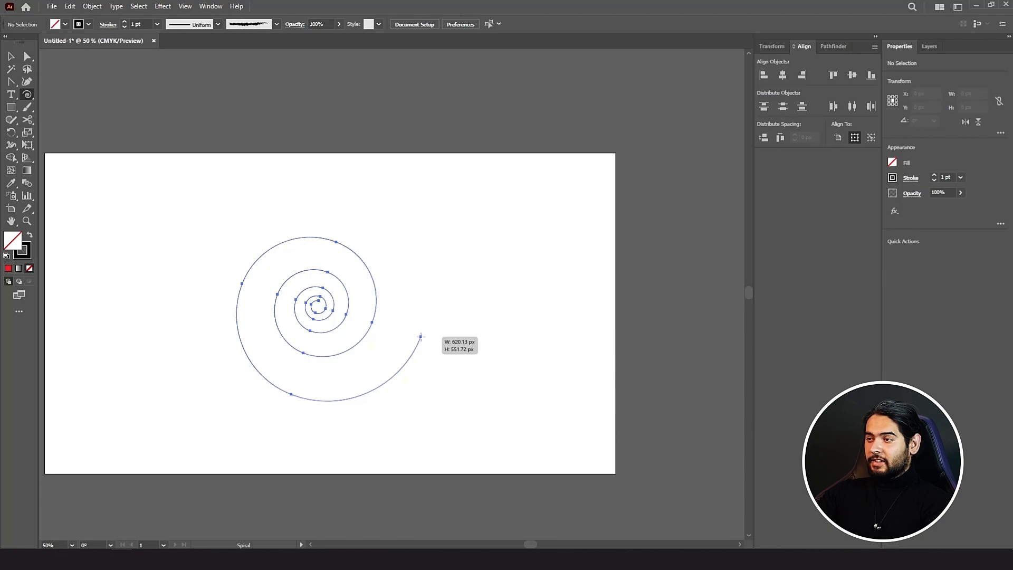
drag(421, 336, 410, 328)
key(v)
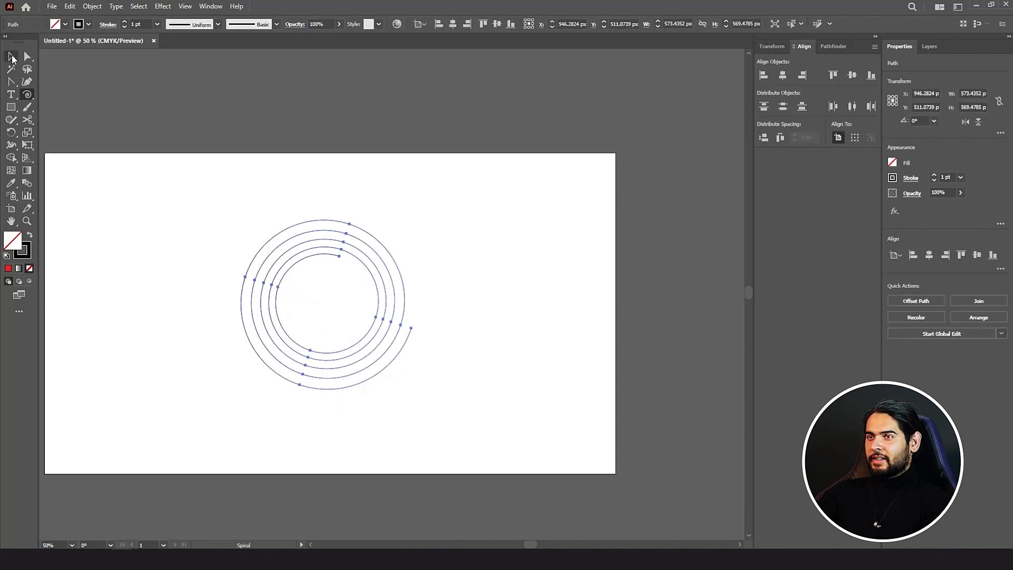
click(288, 190)
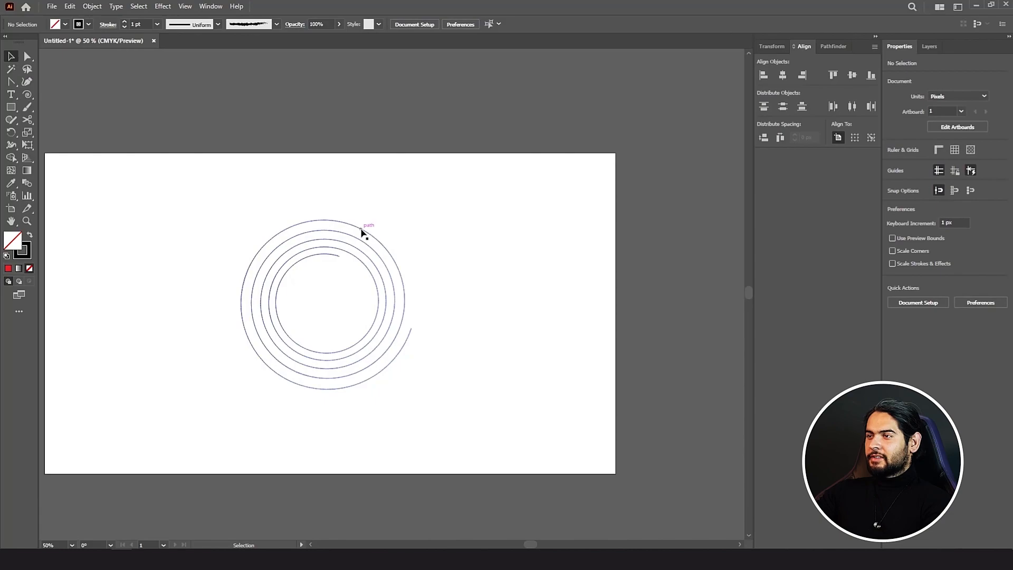
- Apply the lens-shaped width profile to the spiral and set its stroke weight to 9 pt
click(360, 227)
click(217, 26)
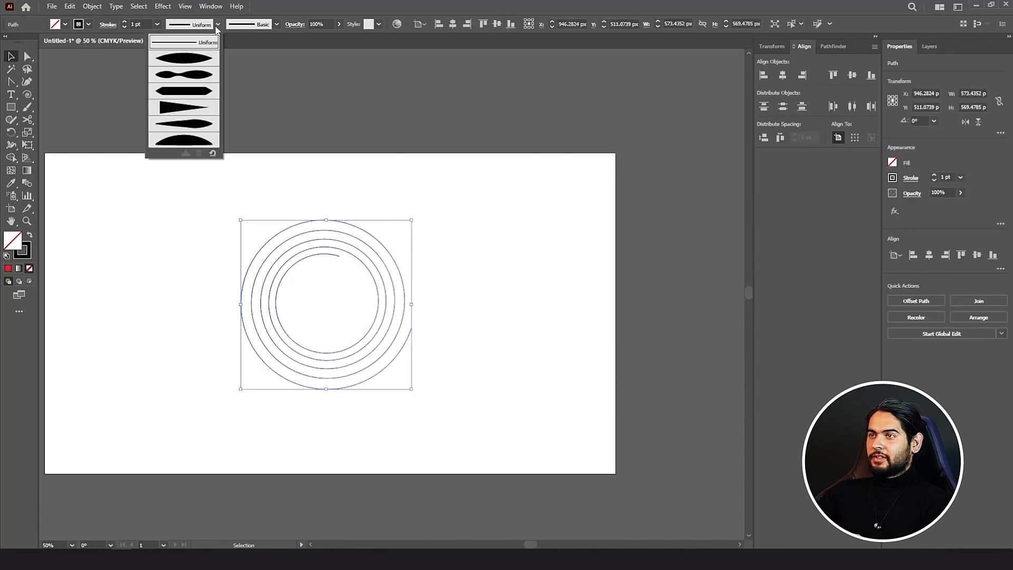
click(194, 61)
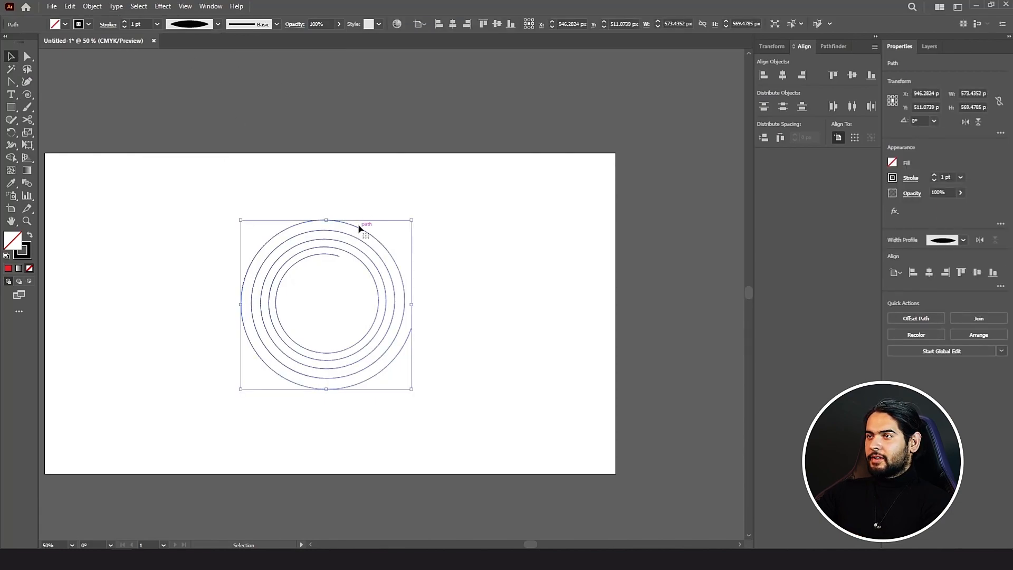
click(124, 23)
click(124, 22)
click(125, 22)
click(125, 23)
click(124, 22)
click(124, 22)
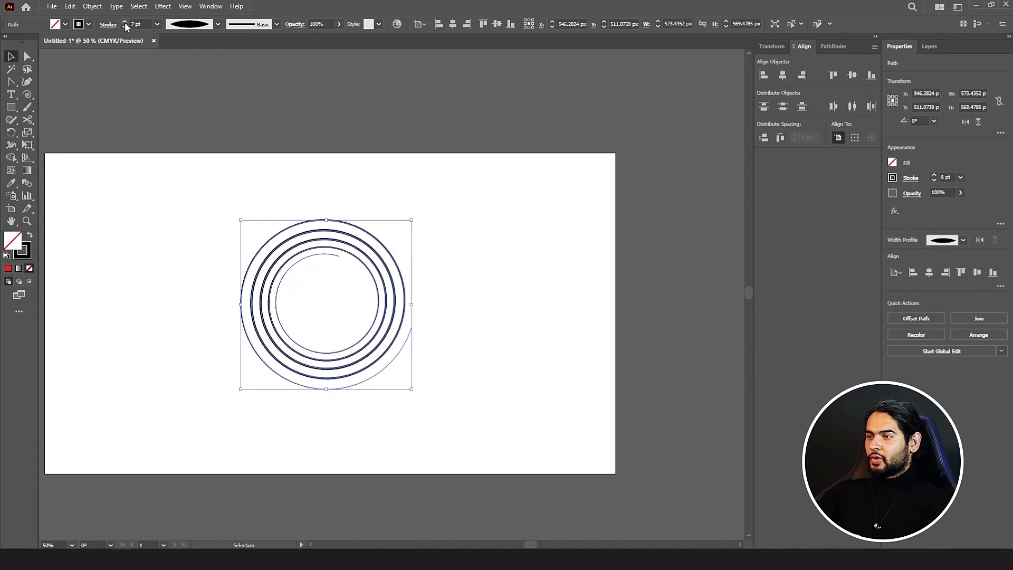
click(125, 22)
click(125, 22)
- Switch the spiral to the triangular tapering width profile, set its stroke weight to 16 pt and deselect it
click(217, 26)
click(188, 103)
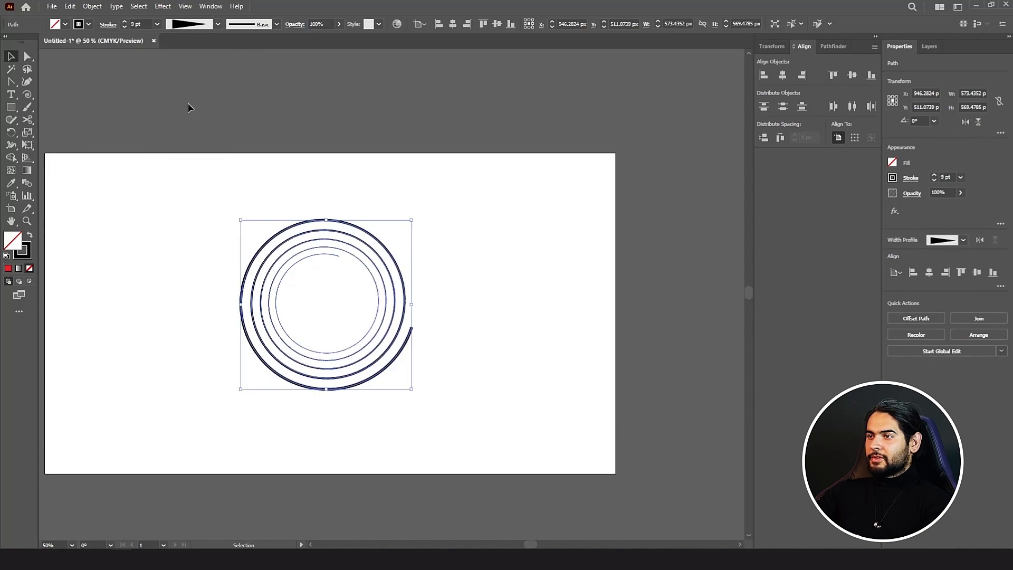
click(331, 270)
scroll(331, 271, up, 1)
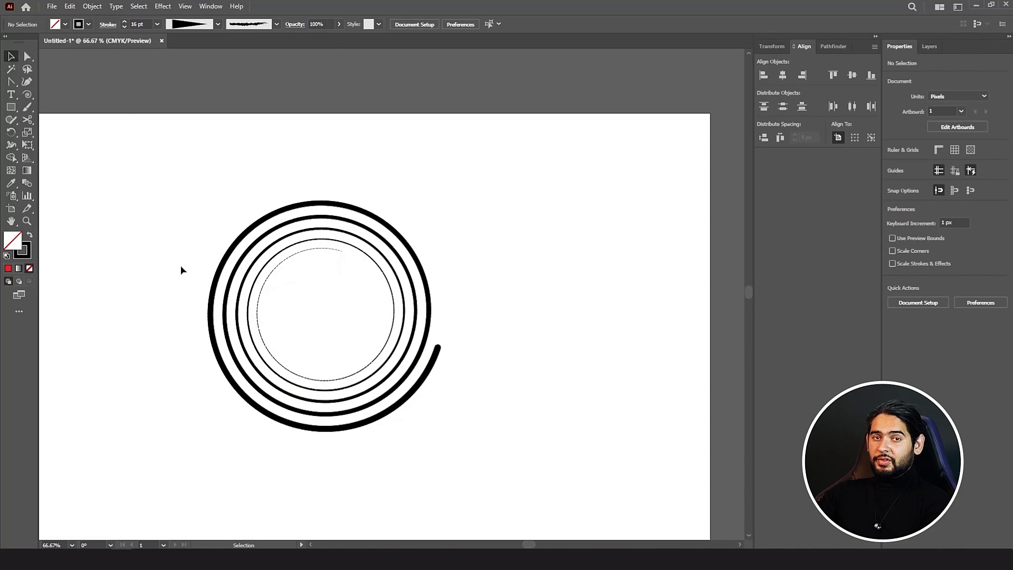
- Delete the spiral from the artboard
drag(176, 209, 325, 282)
key(Delete)
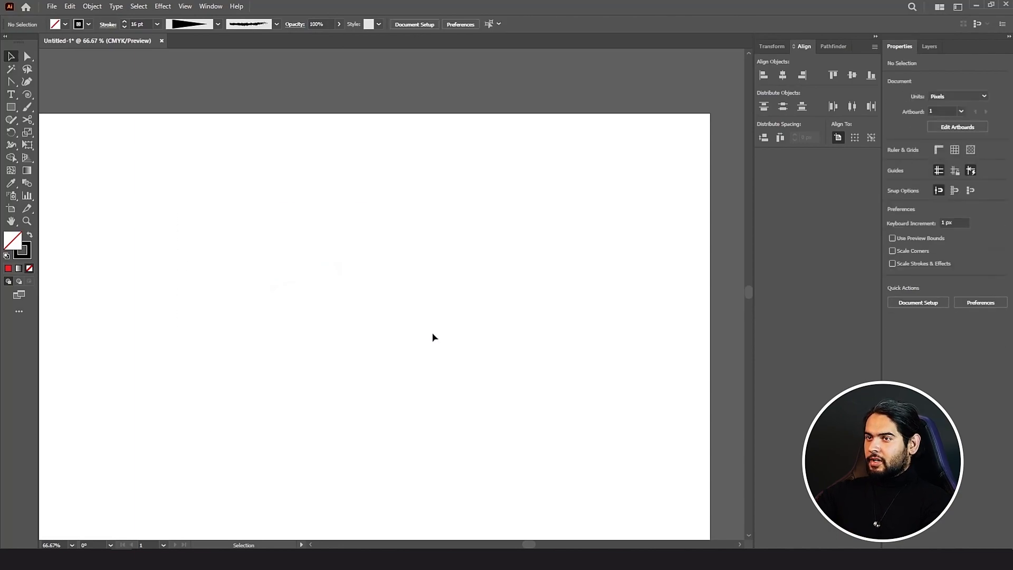
- Draw a rectangular grid about 1058 by 748 px across the middle of the artboard with the Rectangular Grid tool
click(29, 97)
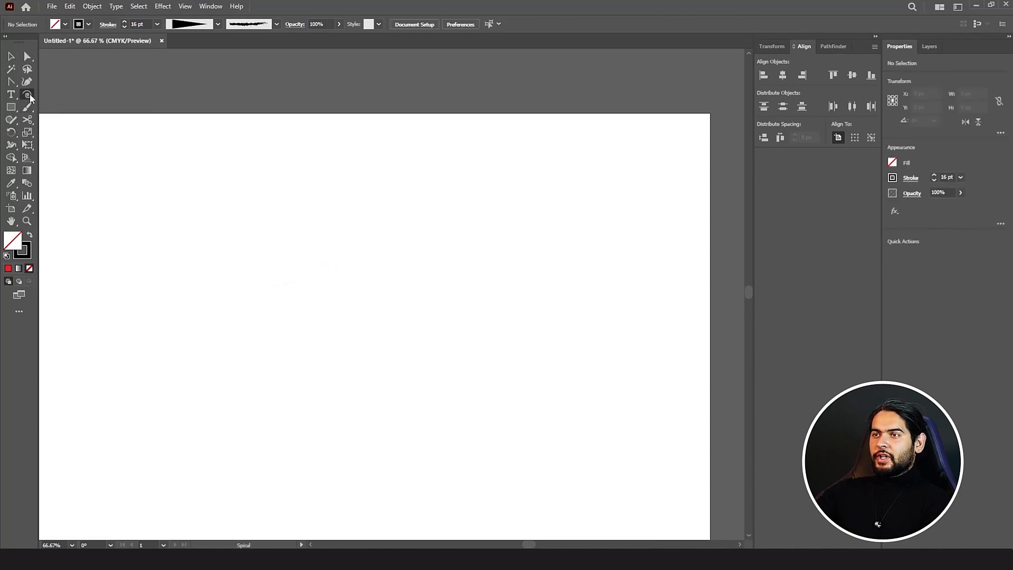
click(29, 94)
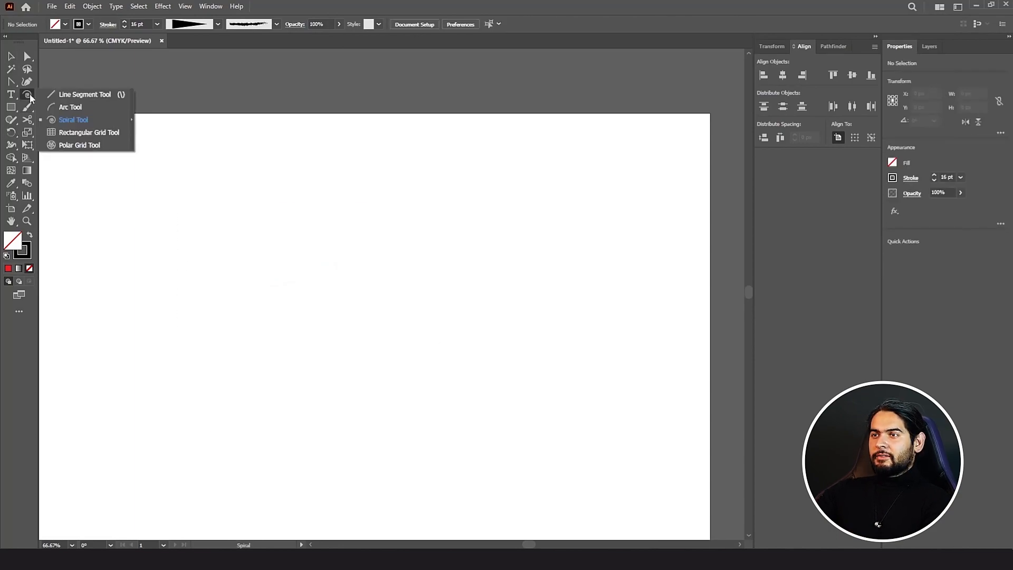
click(98, 135)
key(ctrl+minus)
drag(229, 218, 271, 236)
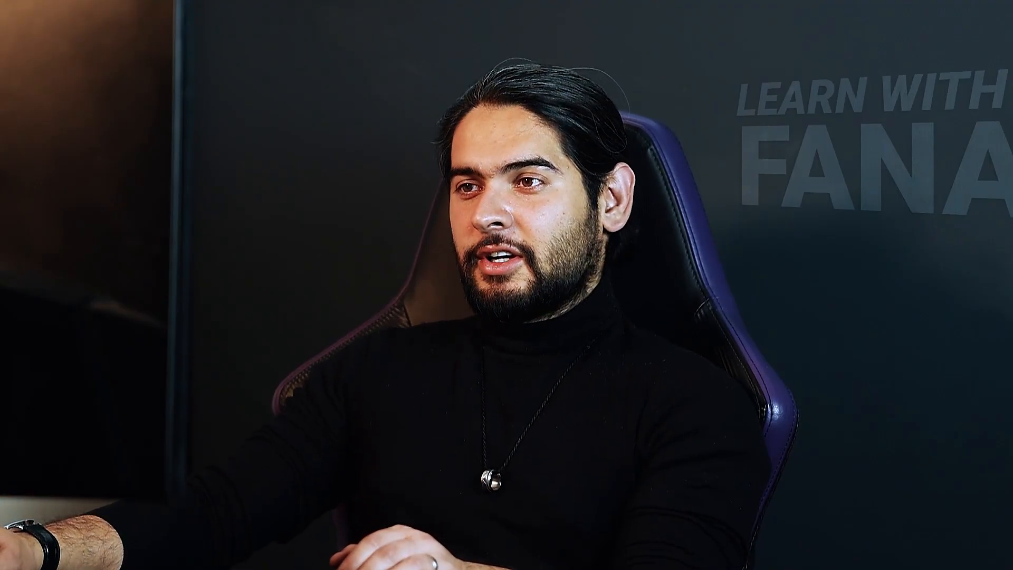
drag(166, 194, 483, 419)
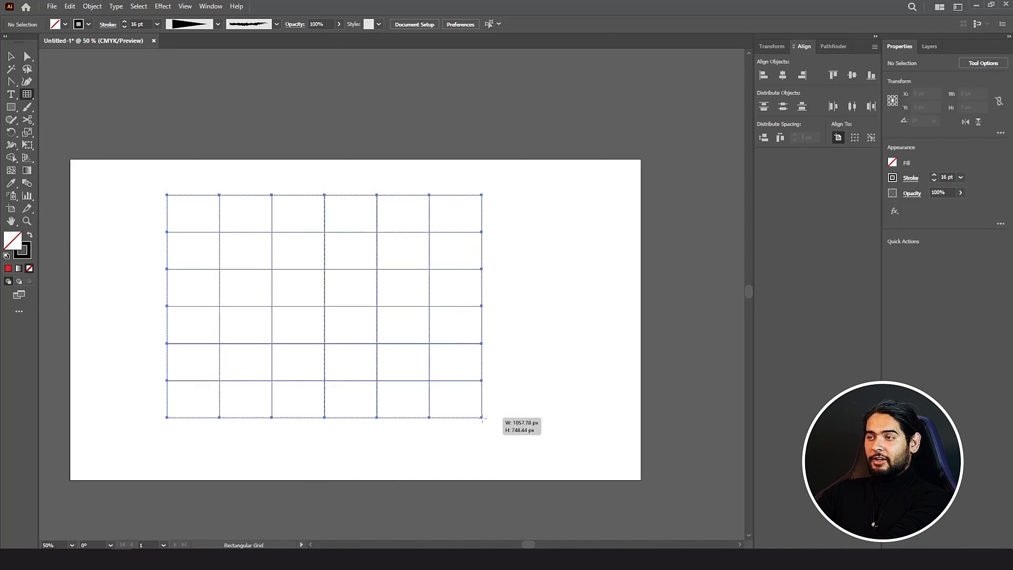
- Increase the rectangular grid being drawn to 11 rows
key(Up)
key(Up)
key(Up)
key(Up)
key(Up)
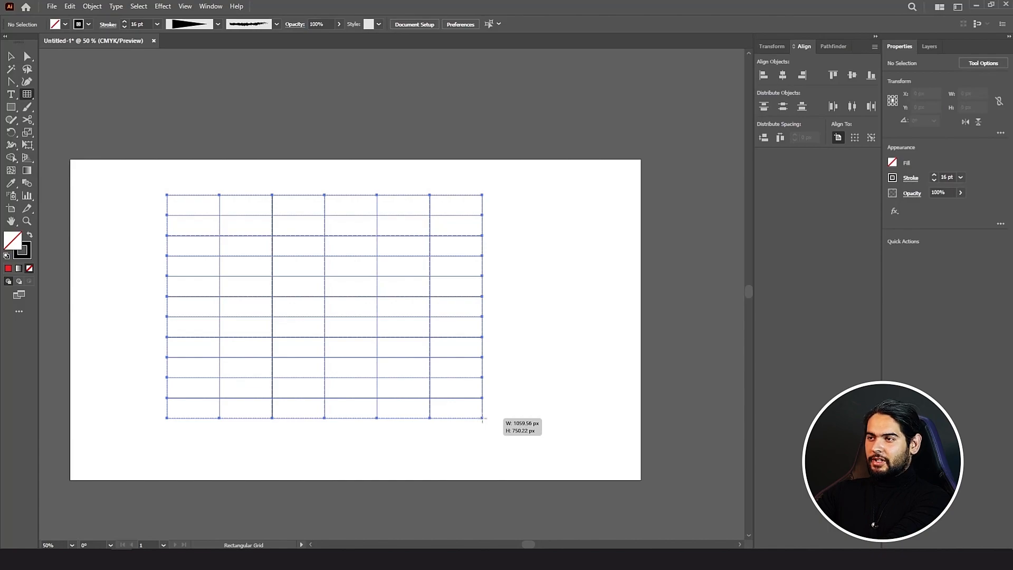
- Resize the rectangular grid to about 848 by 731 px and reduce it to three rows and four columns
key(Down)
mouse_move(482, 418)
mouse_down()
mouse_move(464, 412)
mouse_move(466, 426)
mouse_up()
key(Down)
key(Down)
key(Down)
key(Down)
key(Down)
key(Down)
key(Down)
key(Left)
key(Left)
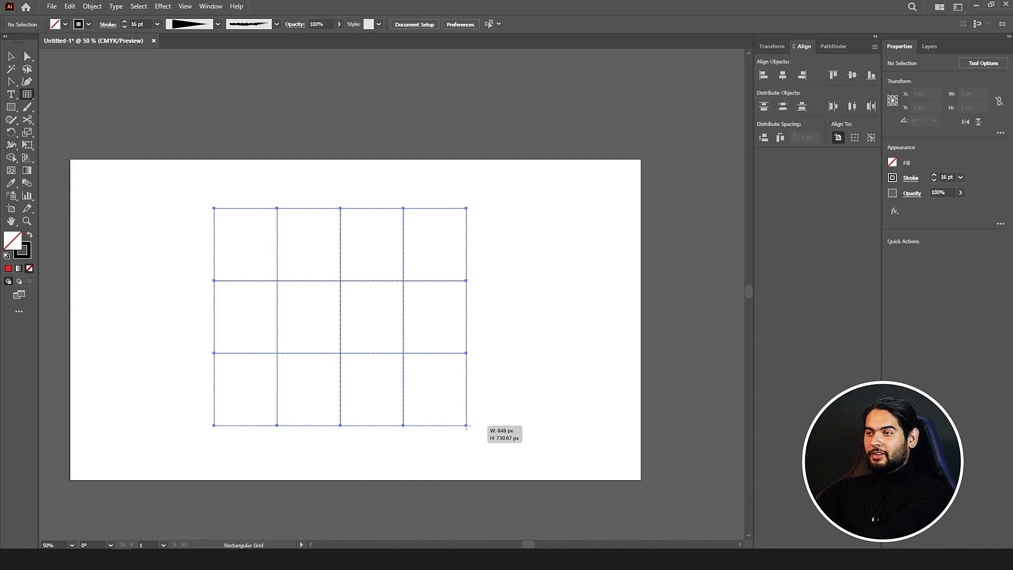
- Vary the grid's column count and finish it as a 736 px square grid with five columns and six rows
key(Right)
key(Right)
key(Right)
drag(466, 426, 466, 427)
key(Right)
key(Right)
key(Left)
key(Left)
key(Left)
key(Left)
key(Left)
key(Left)
key(Left)
key(Right)
drag(466, 425, 452, 426)
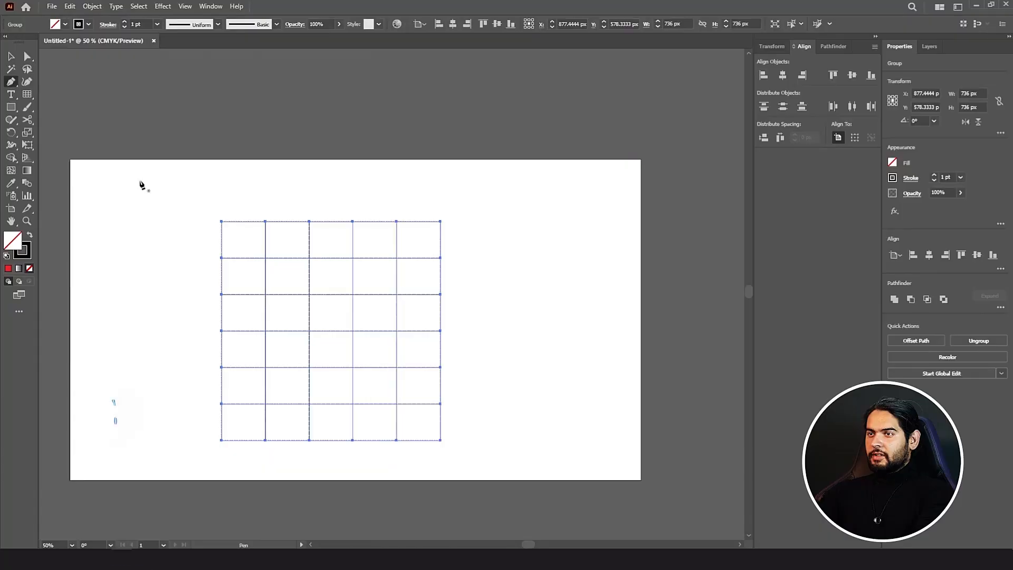
- Deselect the grid and trace a closed symmetrical outline with a narrow neck and zigzag sides on its intersections with the Pen tool
key(v)
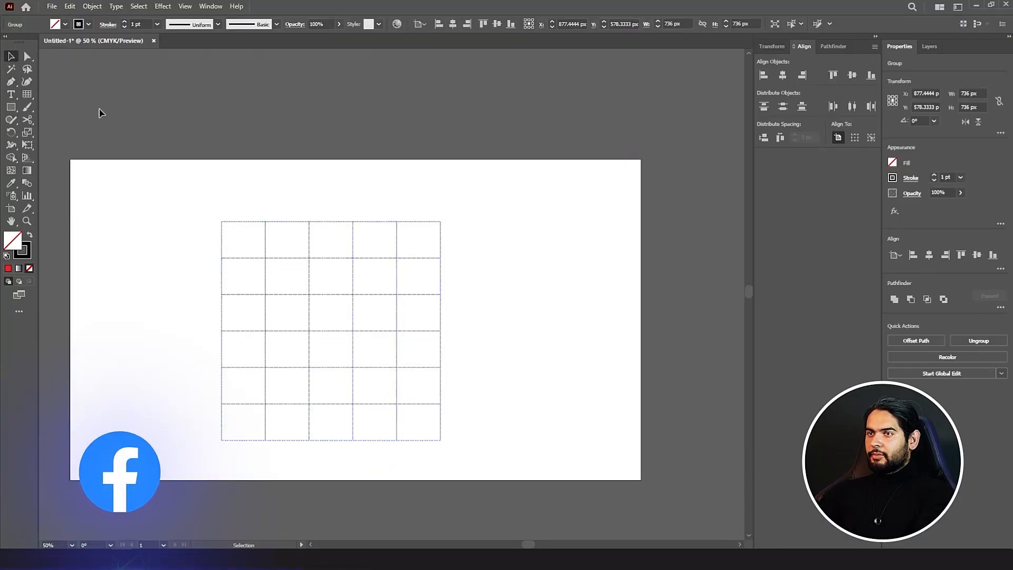
click(102, 113)
key(p)
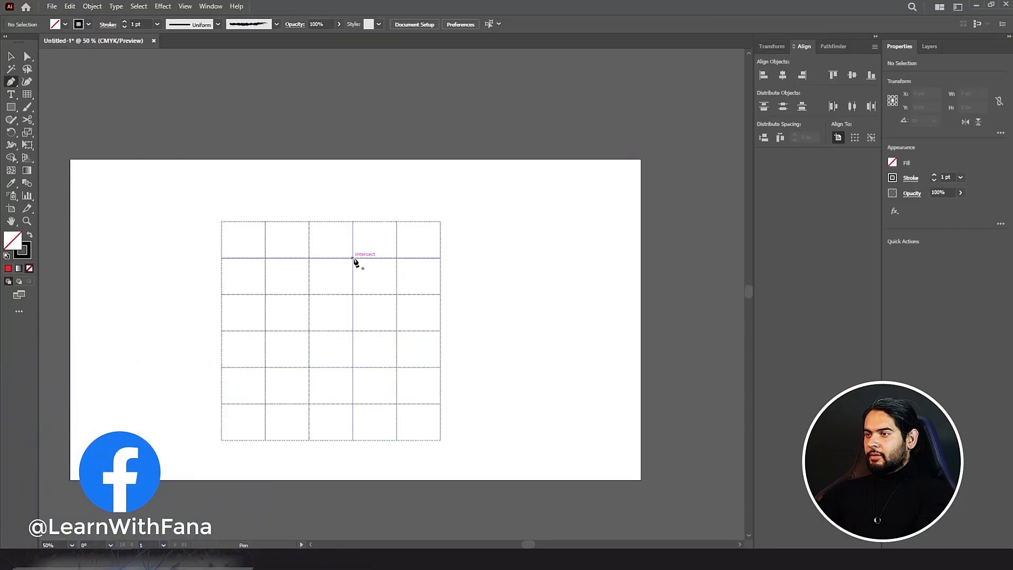
click(353, 258)
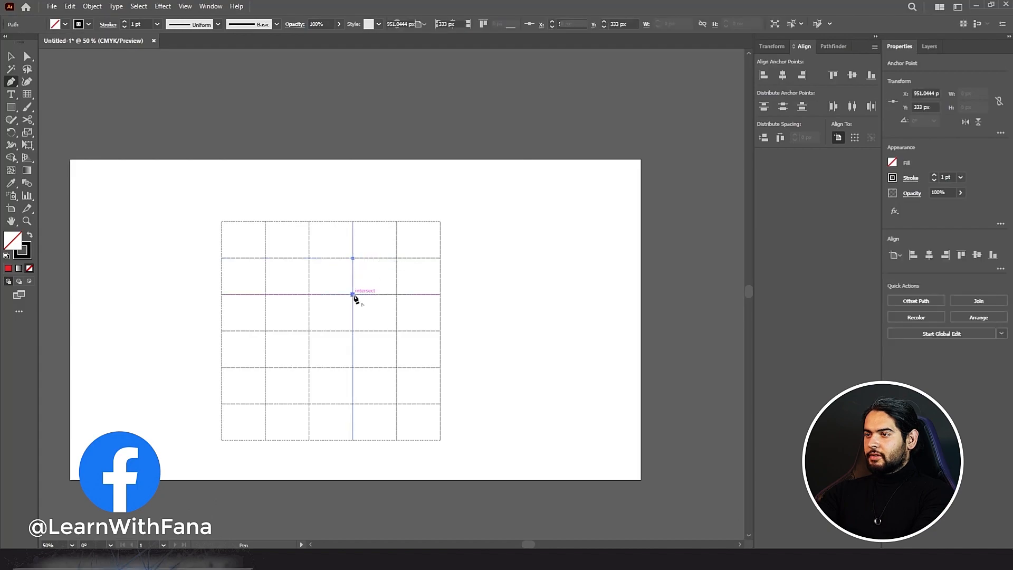
click(353, 294)
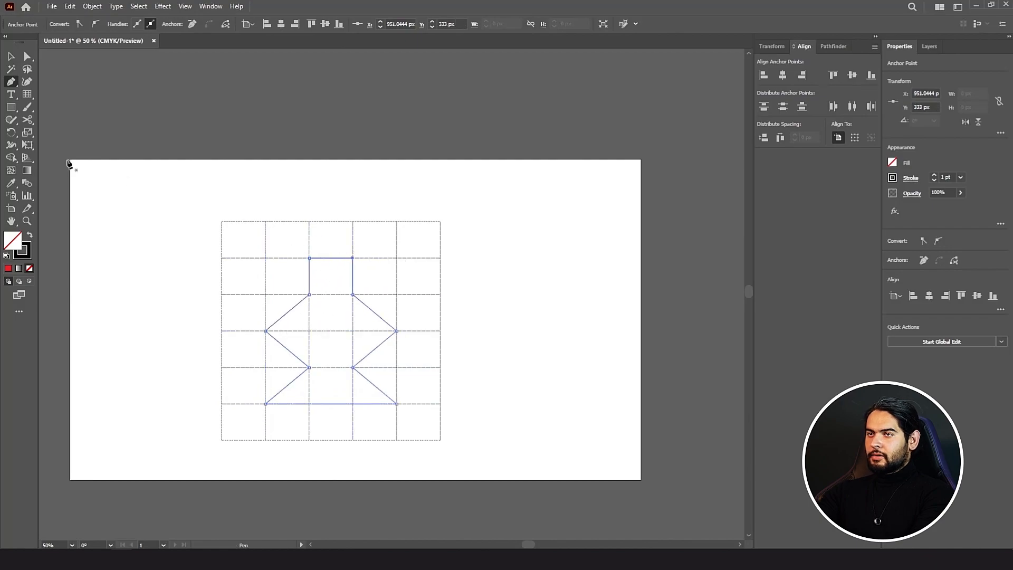
click(443, 265)
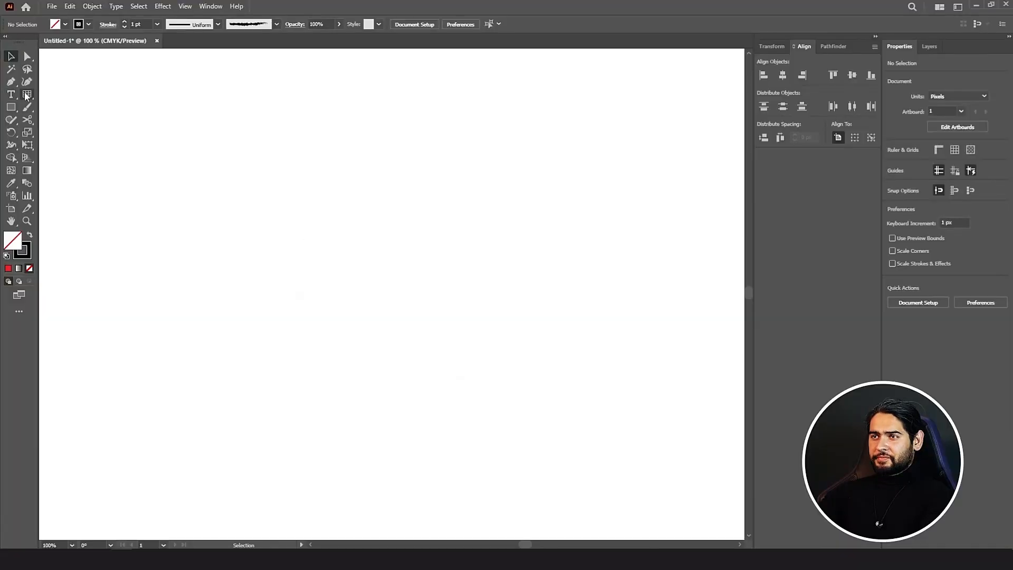
- Draw a polar grid about 575 by 551 px near the artboard's centre with the Polar Grid tool
click(26, 95)
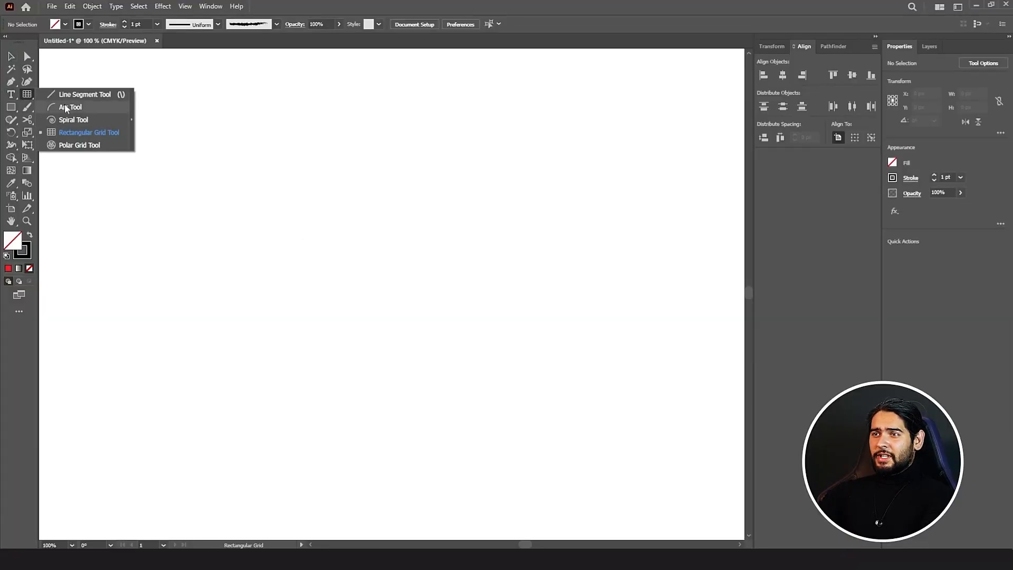
click(76, 145)
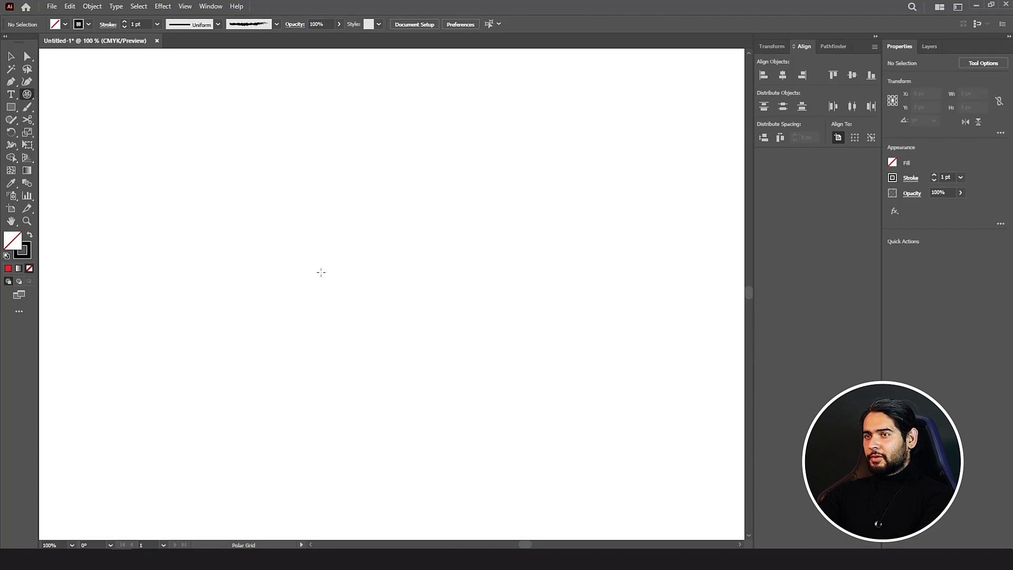
key(ctrl+minus)
drag(278, 190, 455, 354)
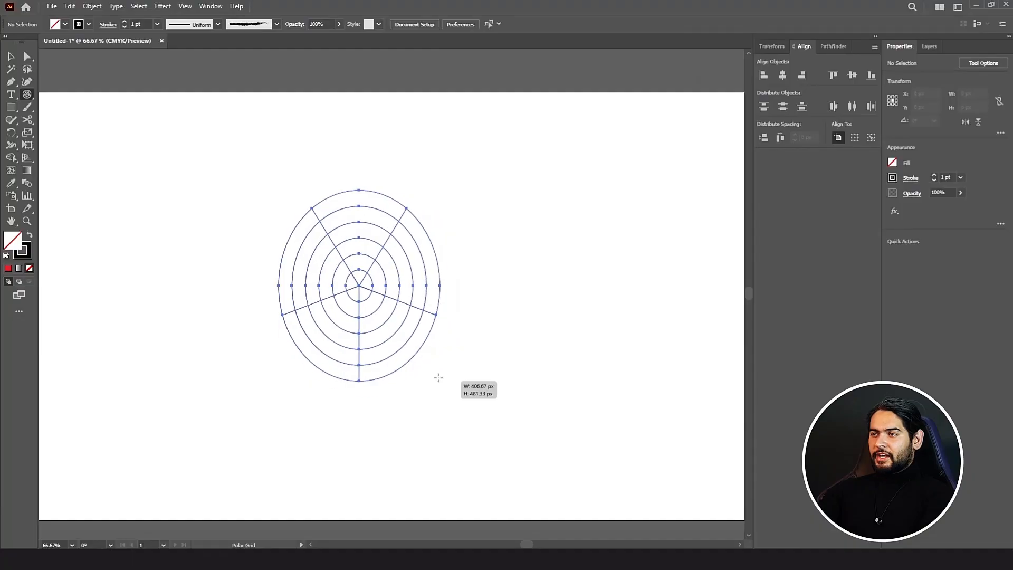
drag(438, 377, 506, 406)
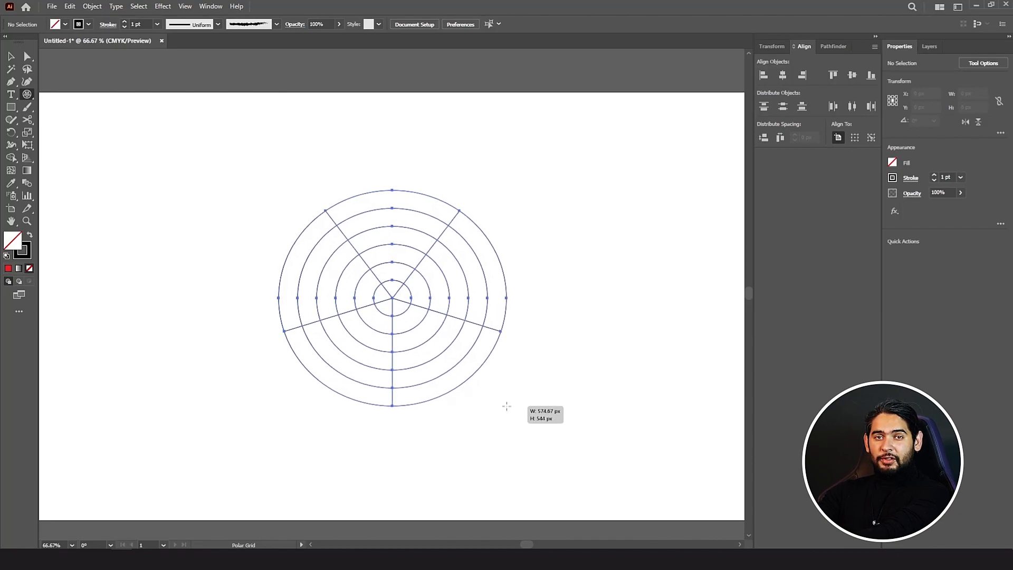
drag(507, 406, 506, 409)
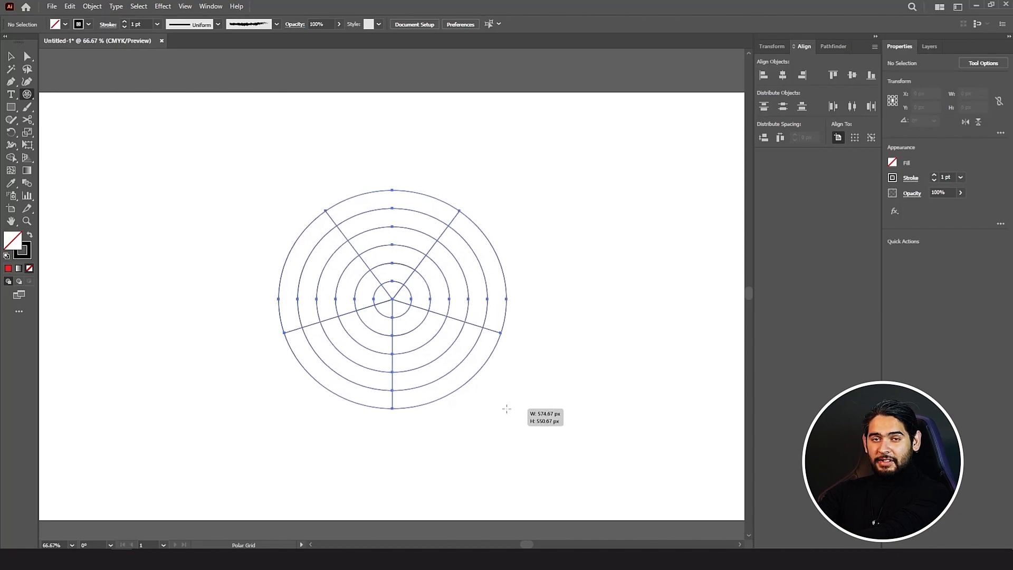
- Increase the polar grid being drawn to 11 concentric circles
key(Up)
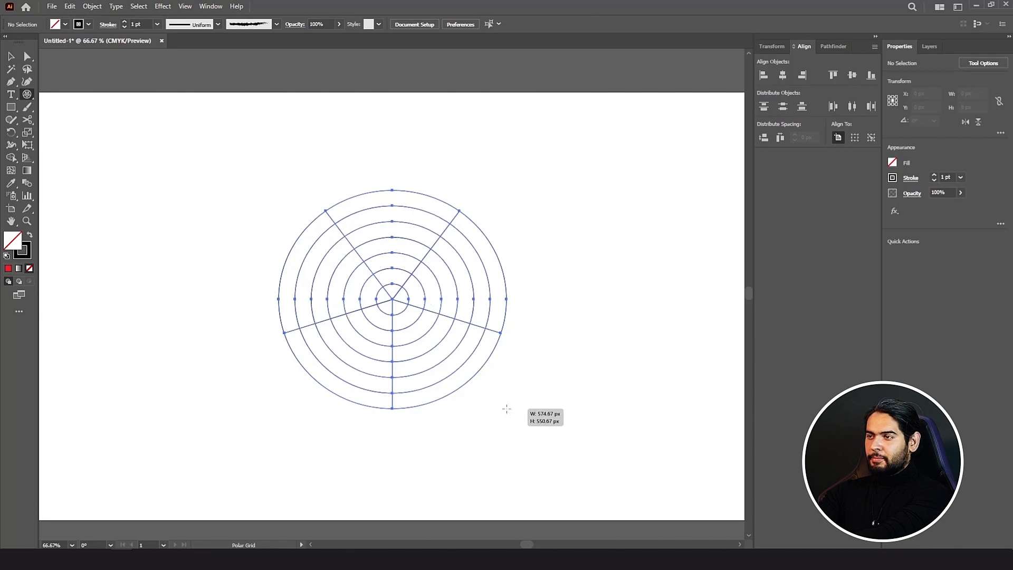
key(Up)
key(Up)
key(Up)
key(Up)
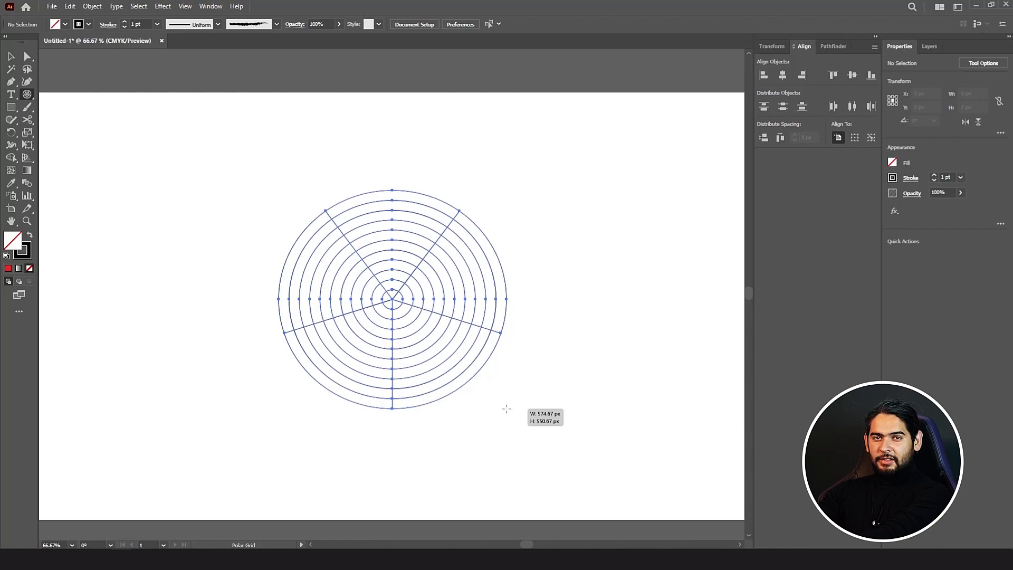
- Reduce the polar grid to four concentric circles and two radial dividers
key(Down)
key(Down)
key(Down)
key(Down)
key(Down)
key(Down)
key(Down)
key(Down)
key(Down)
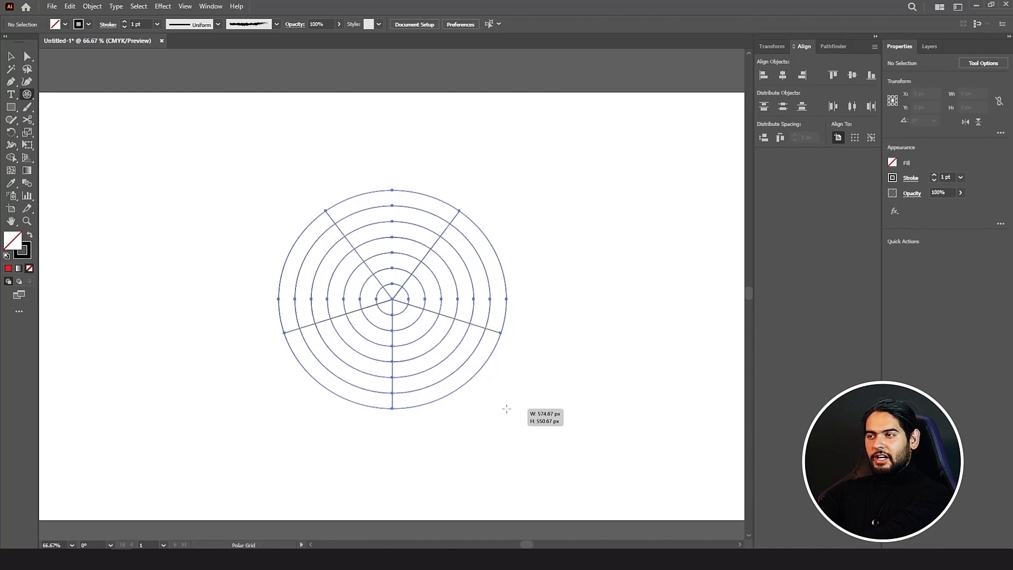
key(Up)
key(Up)
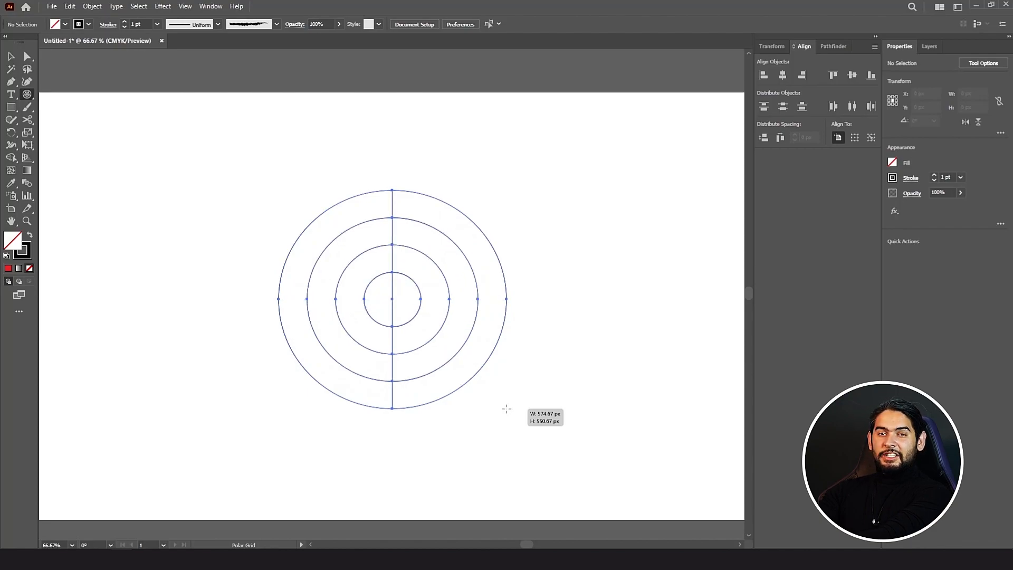
- Increase the polar grid to 18 radial dividers and finish it at about 575 by 552 px
key(Right)
key(Right)
key(Right)
key(Right)
key(Right)
key(Right)
key(Right)
key(Right)
key(Right)
key(Right)
key(Right)
key(Right)
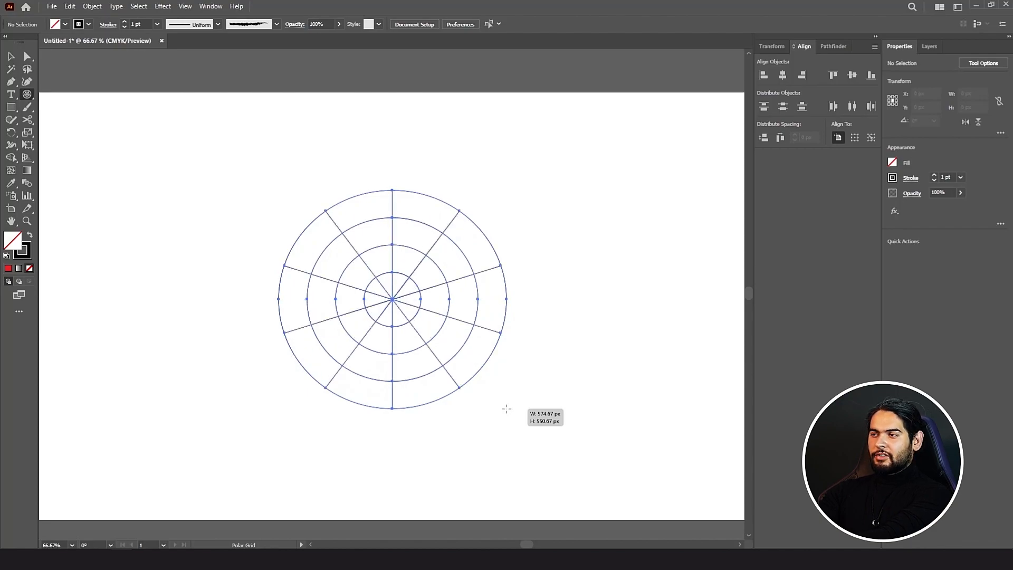
key(Right)
key(Right)
key(Right)
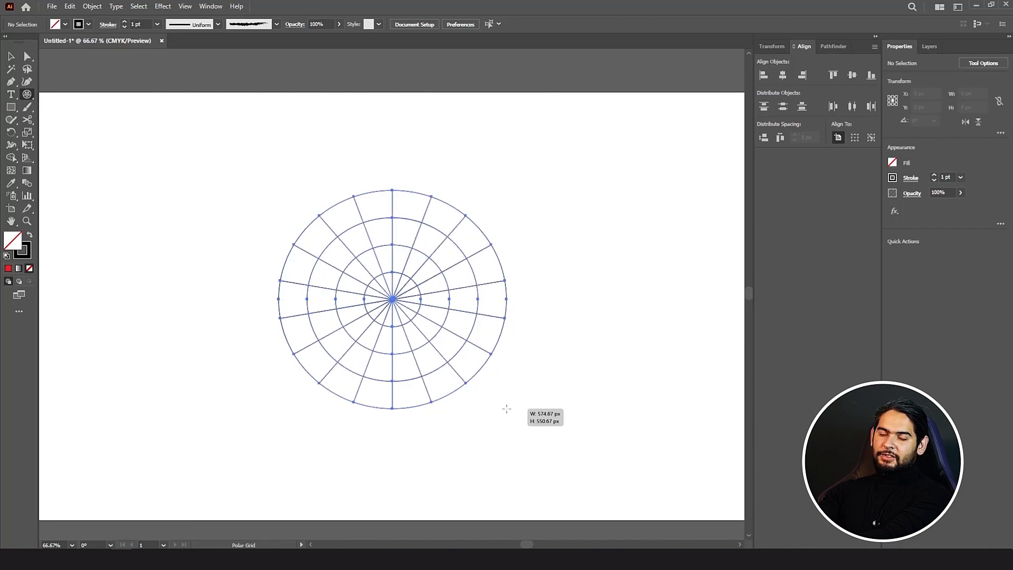
drag(506, 408, 506, 409)
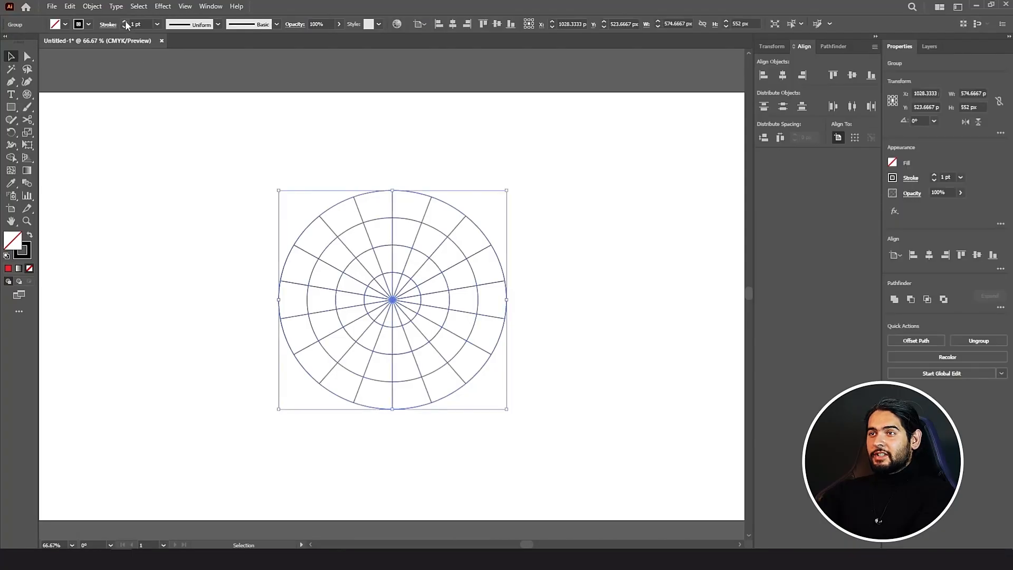
- Set the polar grid's stroke weight to 5 pt and apply the bar-shaped width profile with pointed ends
click(125, 21)
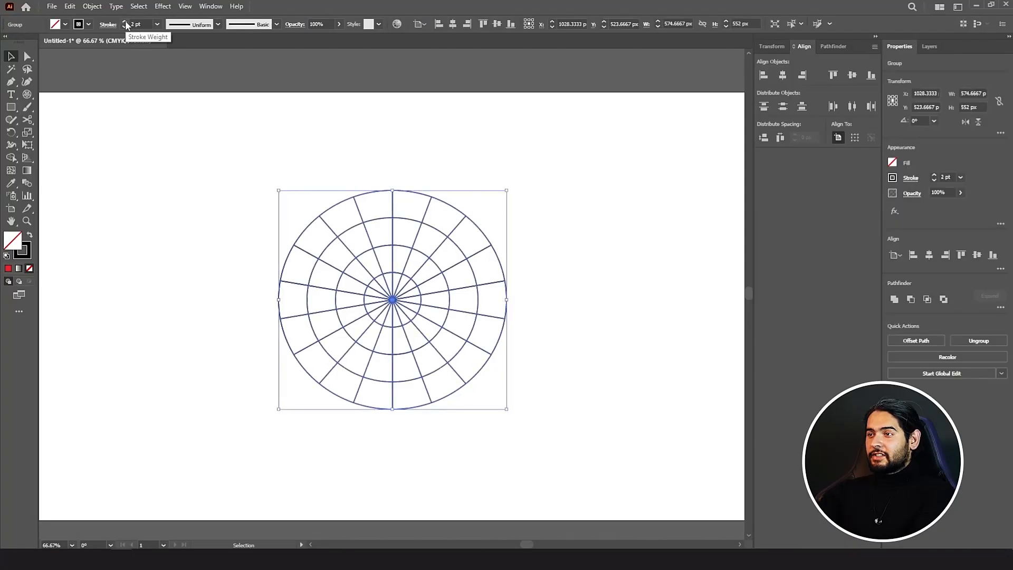
click(125, 21)
click(125, 21)
click(125, 22)
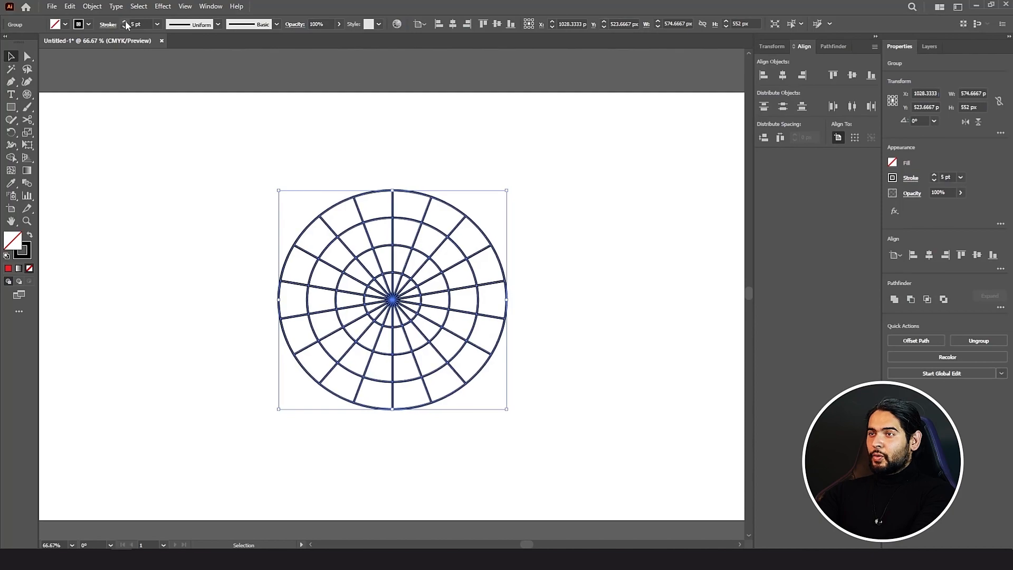
click(218, 24)
click(193, 89)
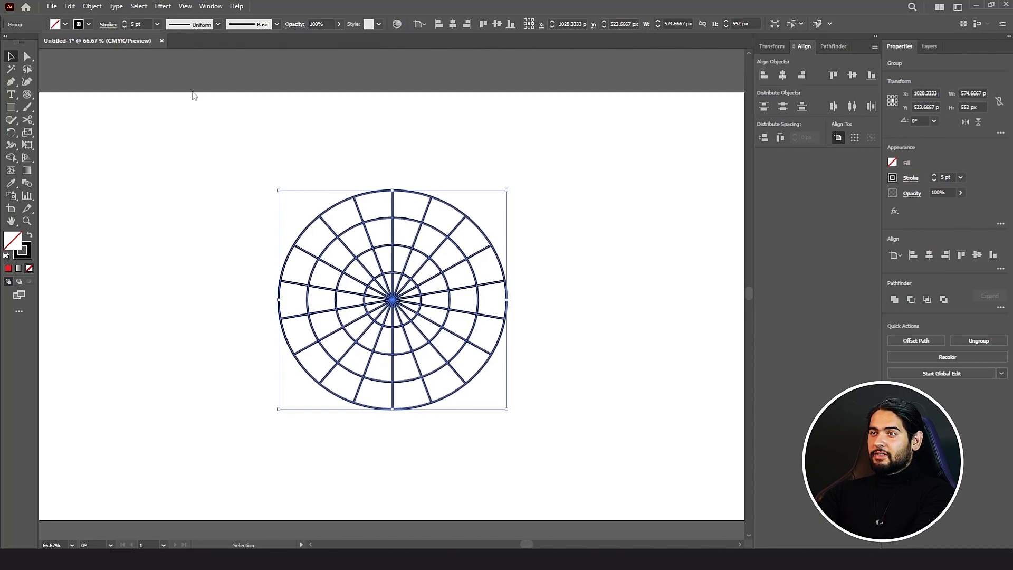
- Switch the polar grid to the triangular tapering width profile and deselect it
click(217, 25)
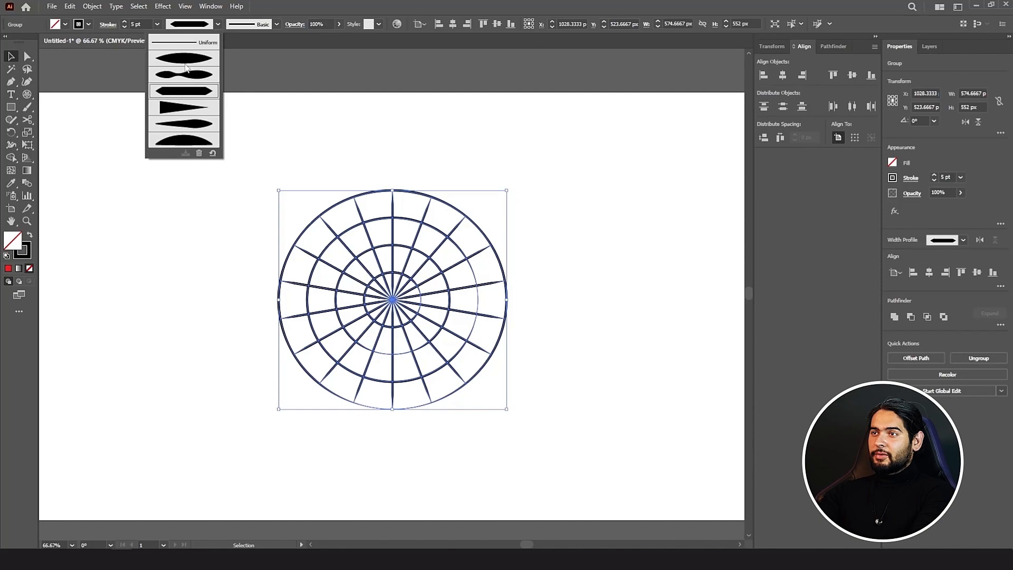
click(186, 111)
click(409, 162)
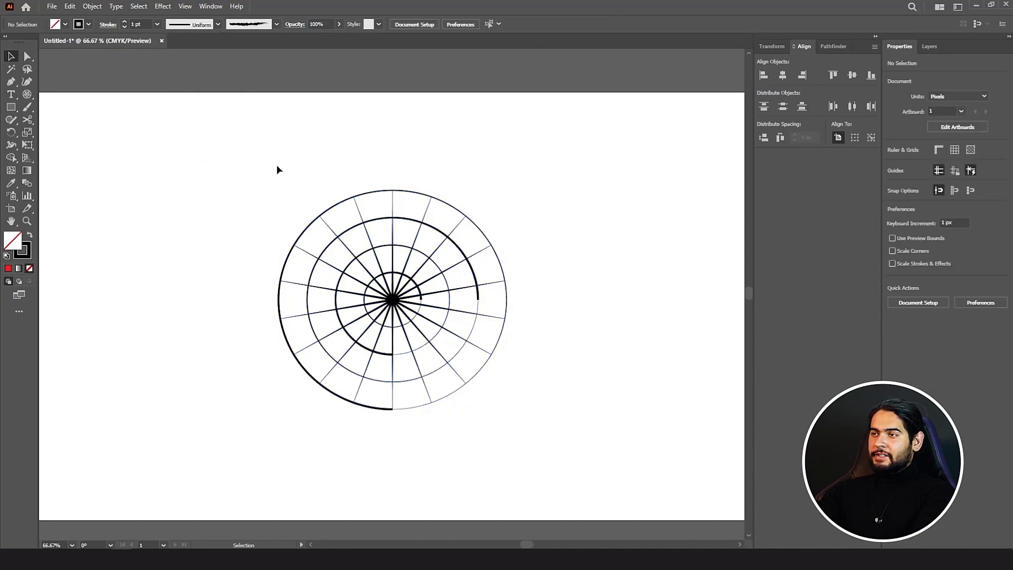
- Select the polar grid and colour its stroke red with C 0, M 100, Y 100, K 0
click(356, 198)
click(28, 258)
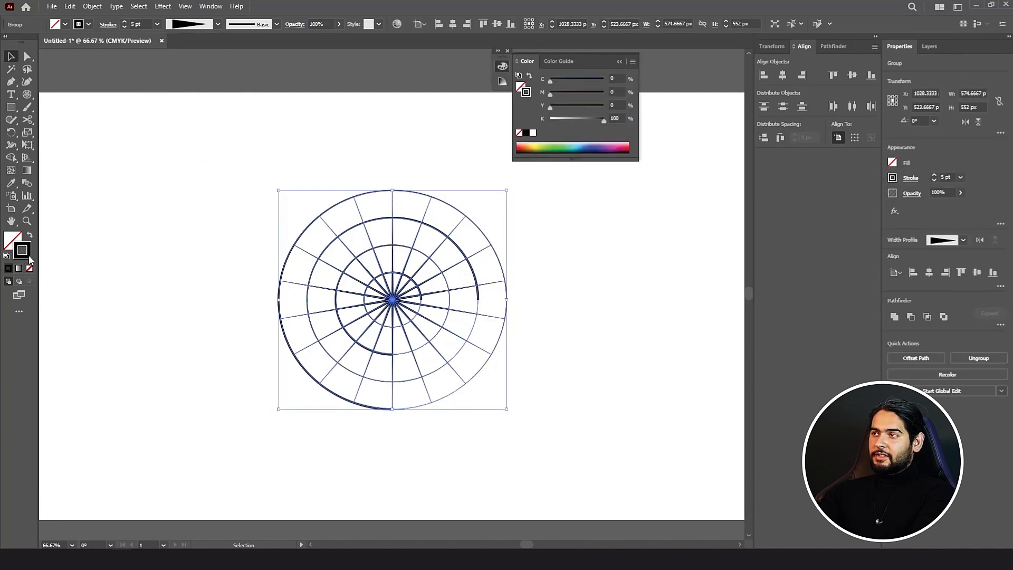
click(602, 92)
mouse_move(603, 120)
mouse_down()
mouse_move(544, 119)
mouse_move(605, 107)
mouse_move(523, 119)
mouse_up()
click(580, 119)
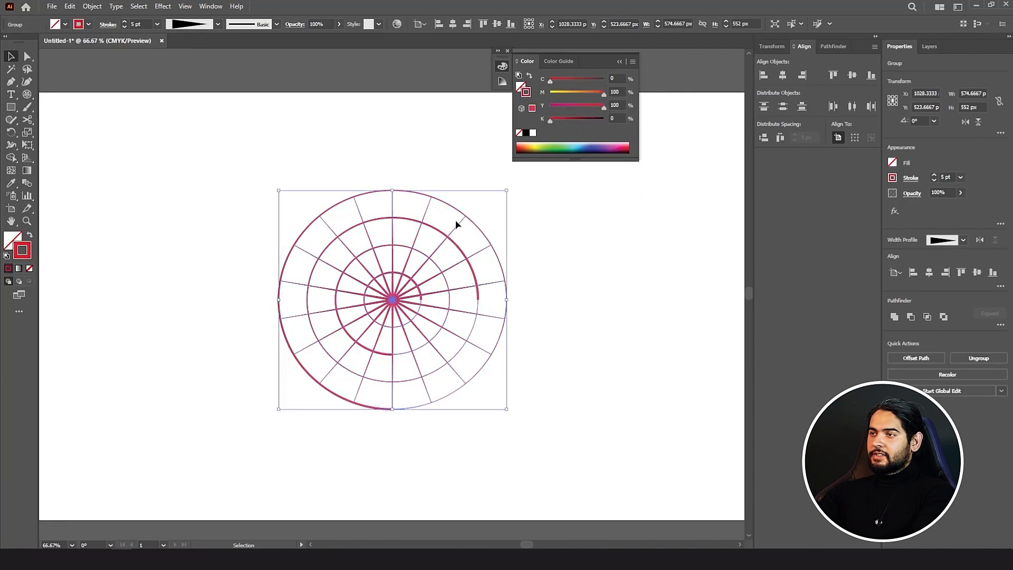
- Set the polar grid's stroke weight to 16 pt and split its shapes with the Pathfinder Divide operation
click(123, 23)
click(123, 23)
click(123, 23)
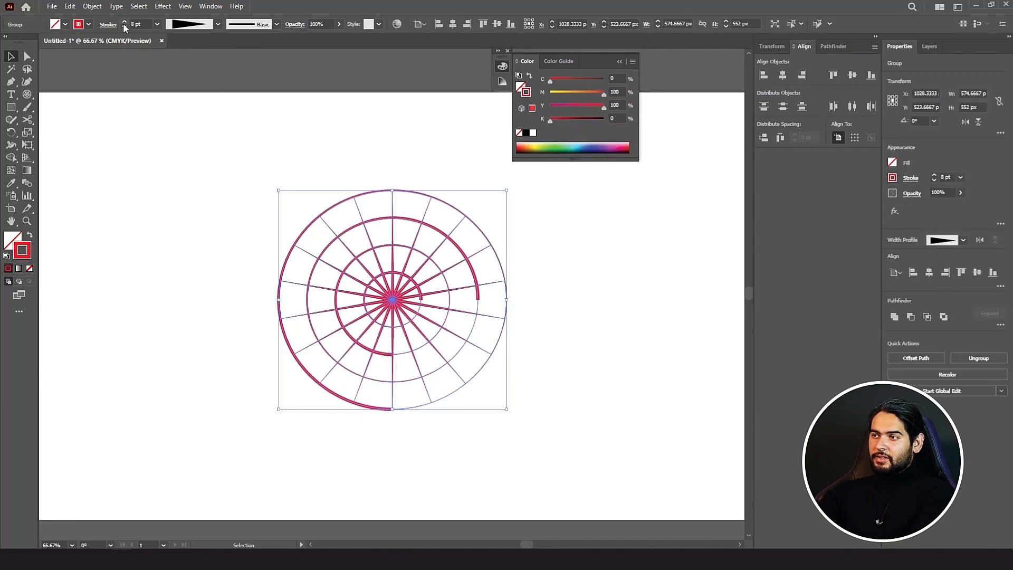
click(124, 23)
click(124, 23)
click(123, 23)
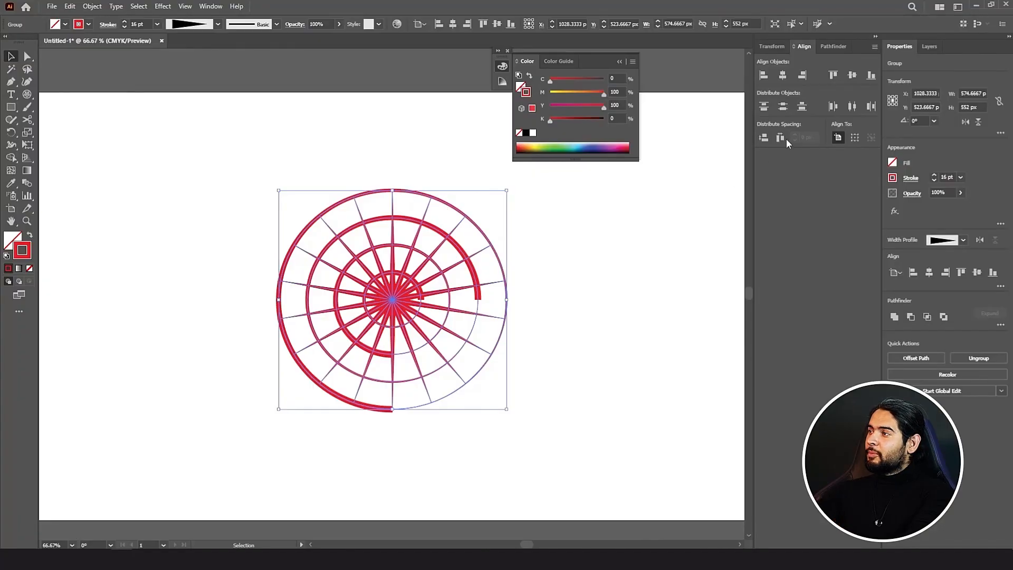
click(829, 47)
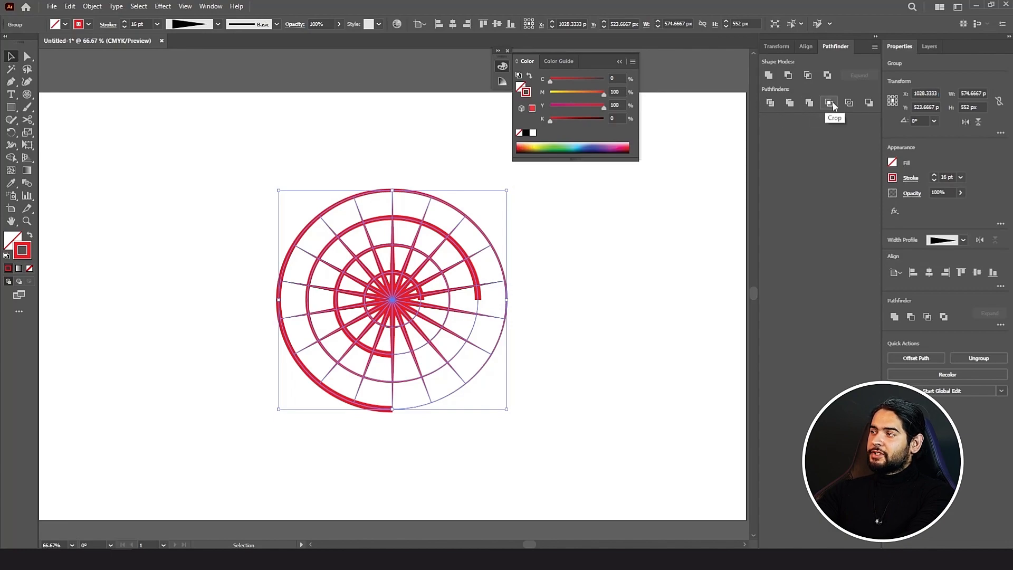
click(770, 104)
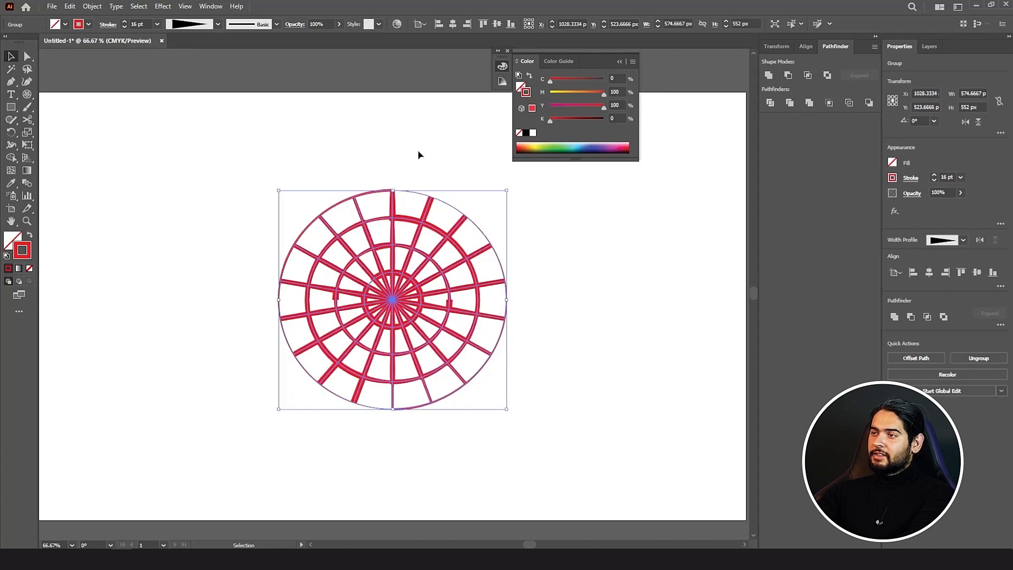
- Ungroup the divided polar grid so its pieces can be moved separately, and clear the selection
click(397, 162)
click(383, 196)
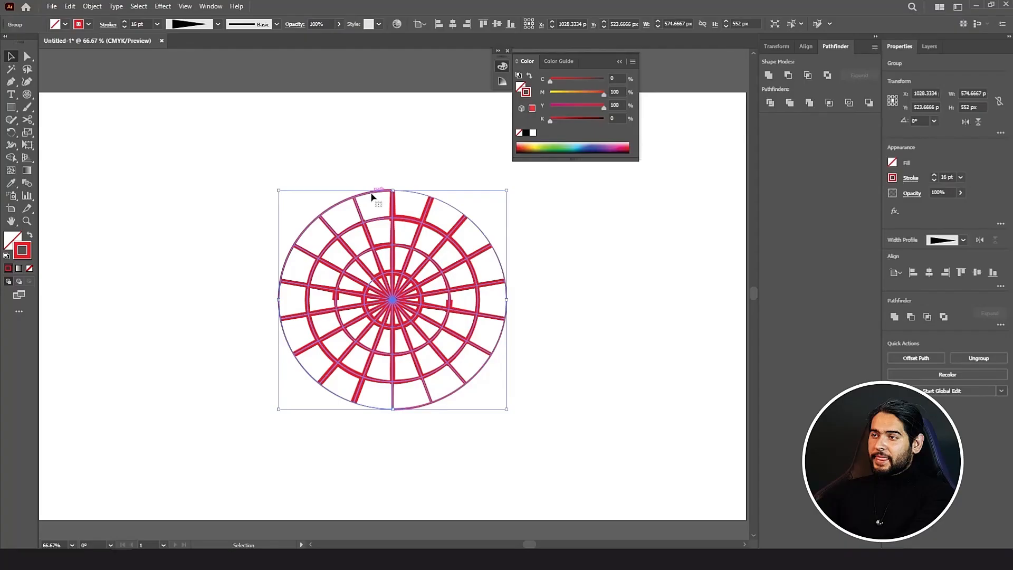
right_click(372, 196)
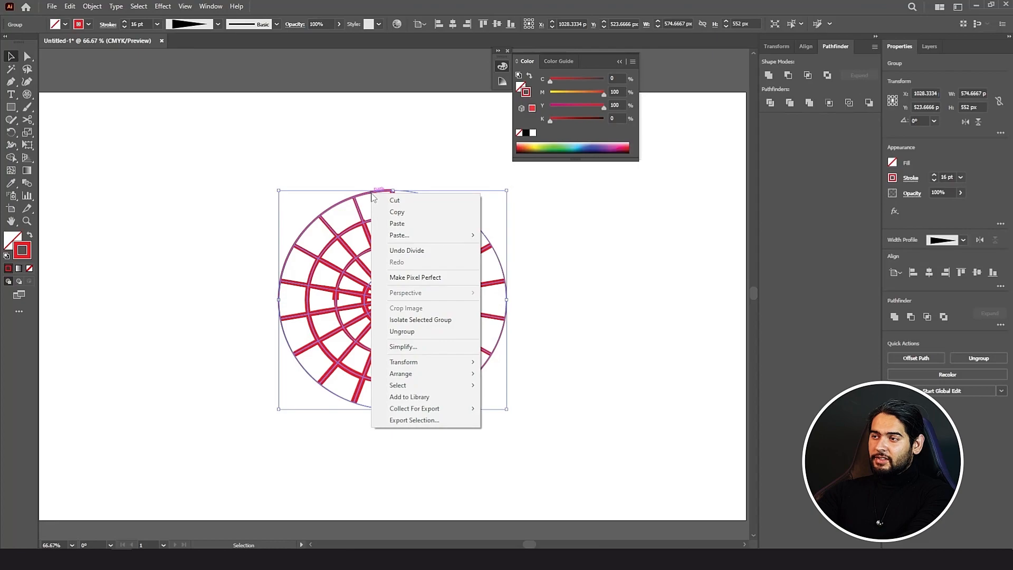
click(402, 331)
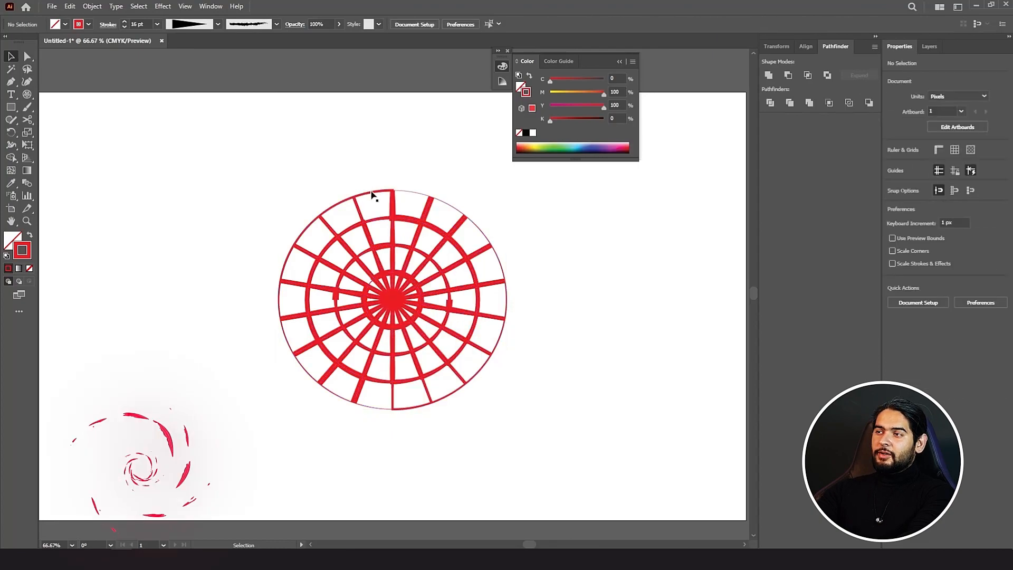
- Move the left and right halves of the outer ring outward from the inner grid, the right half to about X 1306 px, and deselect
drag(370, 190, 331, 203)
key(ctrl+z)
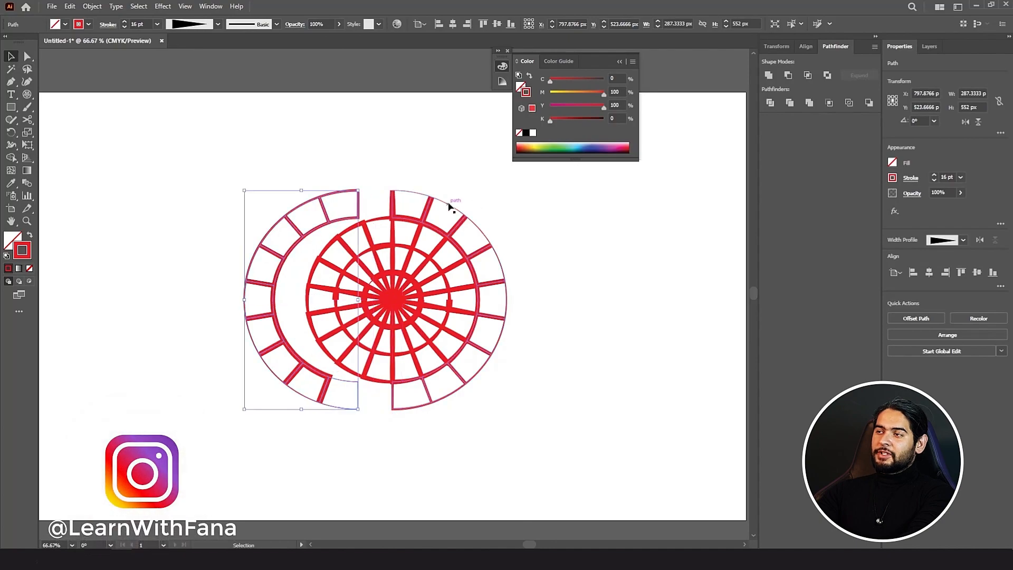
drag(448, 207, 499, 204)
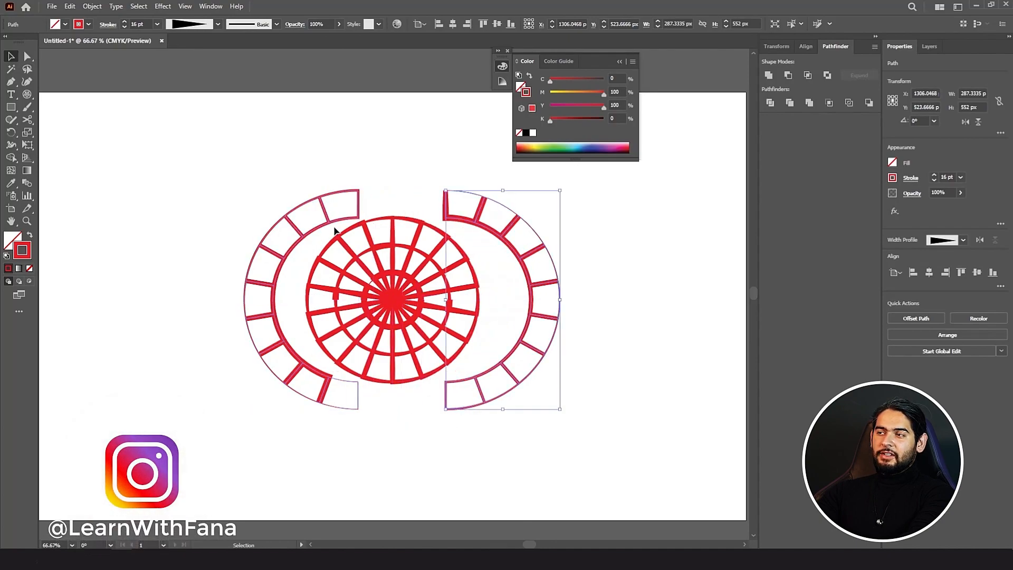
drag(338, 196, 318, 195)
click(399, 202)
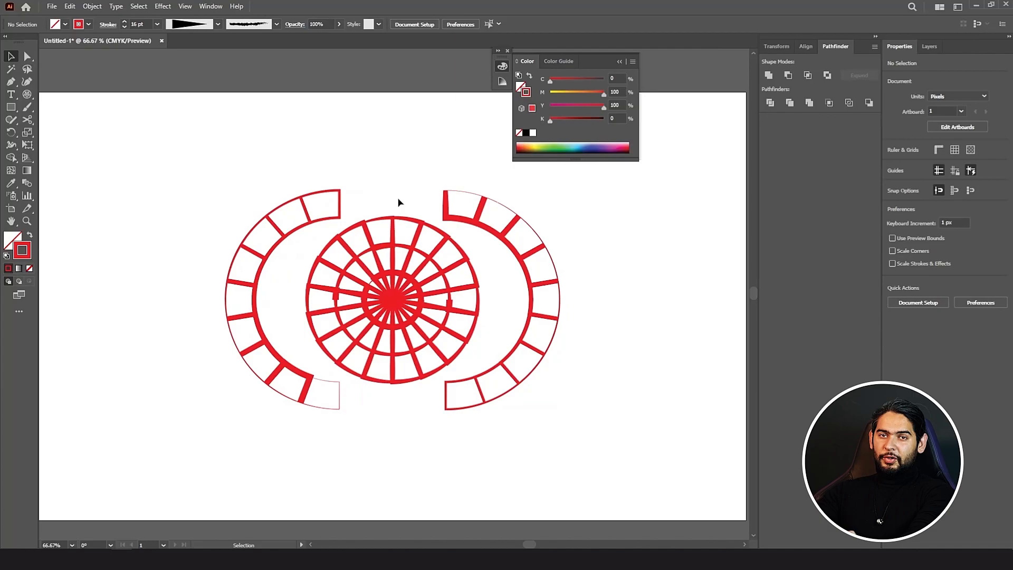